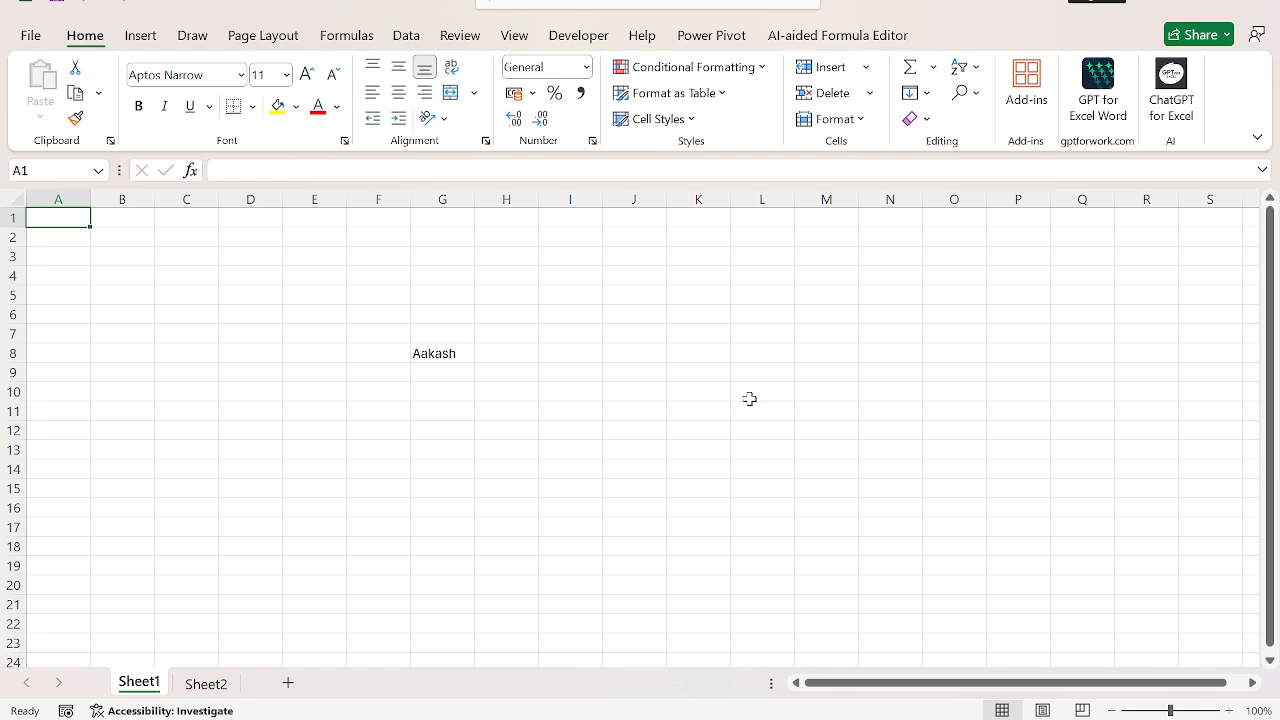
# Step: Fill the name in cell G8 down through cell G17
pyautogui.click(431, 352)
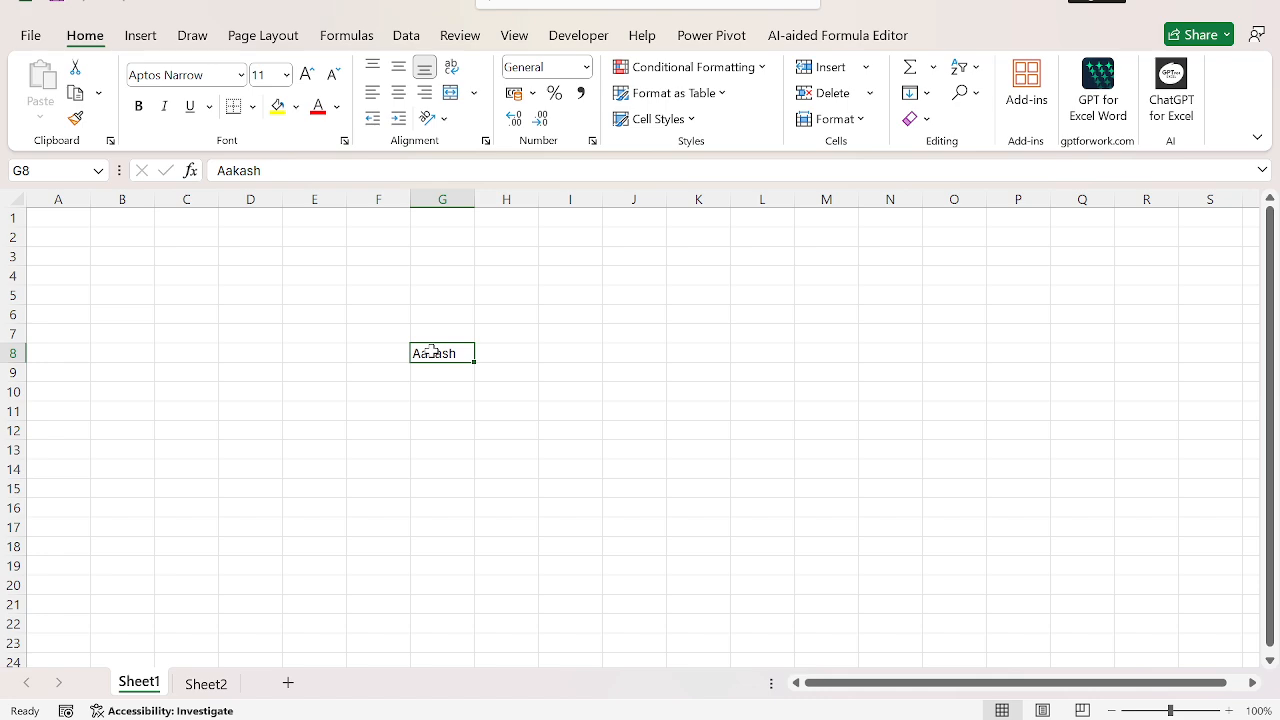
pyautogui.hotkey('shift', 'Down')
pyautogui.hotkey('shift', 'Down')
pyautogui.hotkey('shift', 'Down')
pyautogui.hotkey('shift', 'Down')
pyautogui.hotkey('shift', 'Down')
pyautogui.hotkey('shift', 'Down')
pyautogui.hotkey('shift', 'Down')
pyautogui.hotkey('shift', 'Down')
pyautogui.hotkey('shift', 'Down')
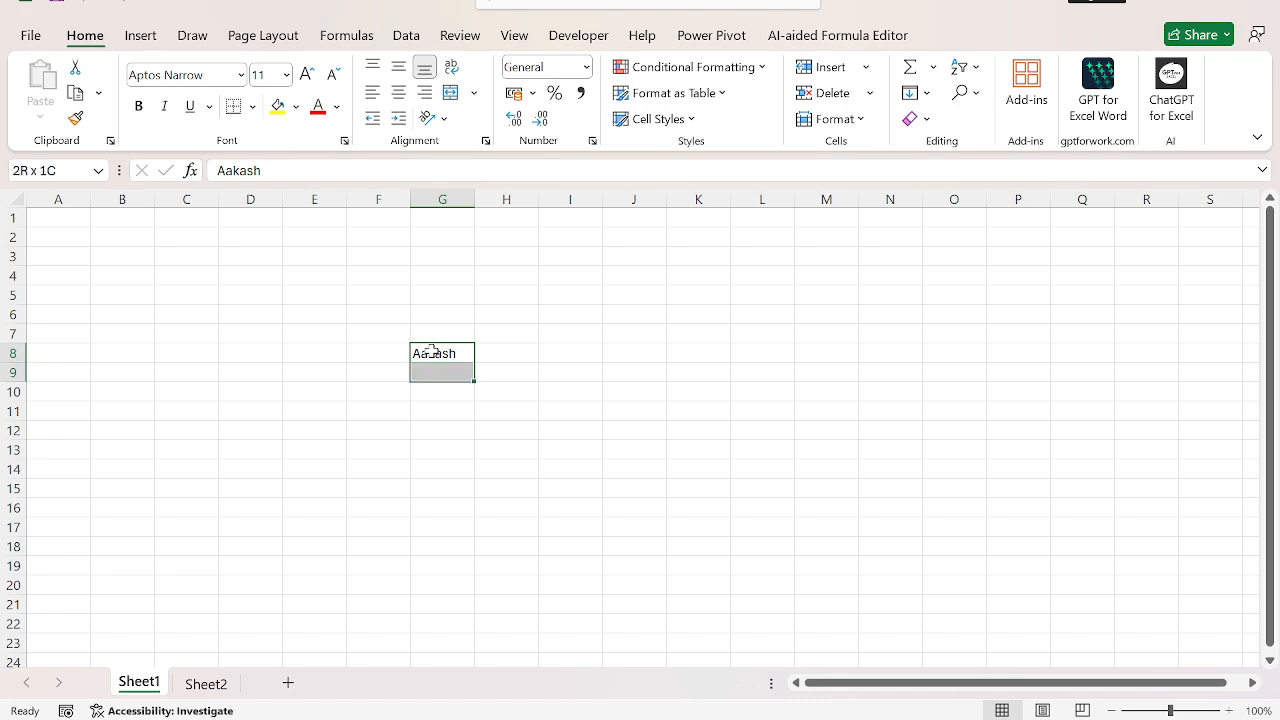
pyautogui.hotkey('ctrl', 'd')
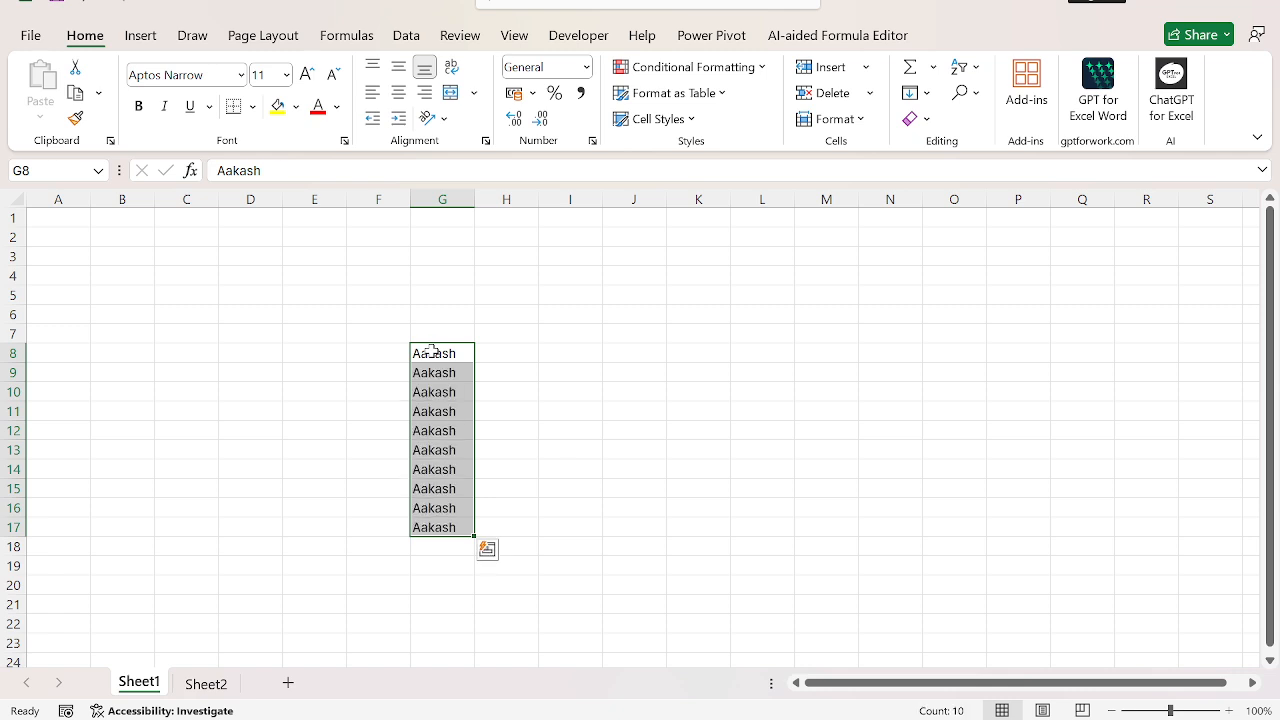
pyautogui.press('Right')
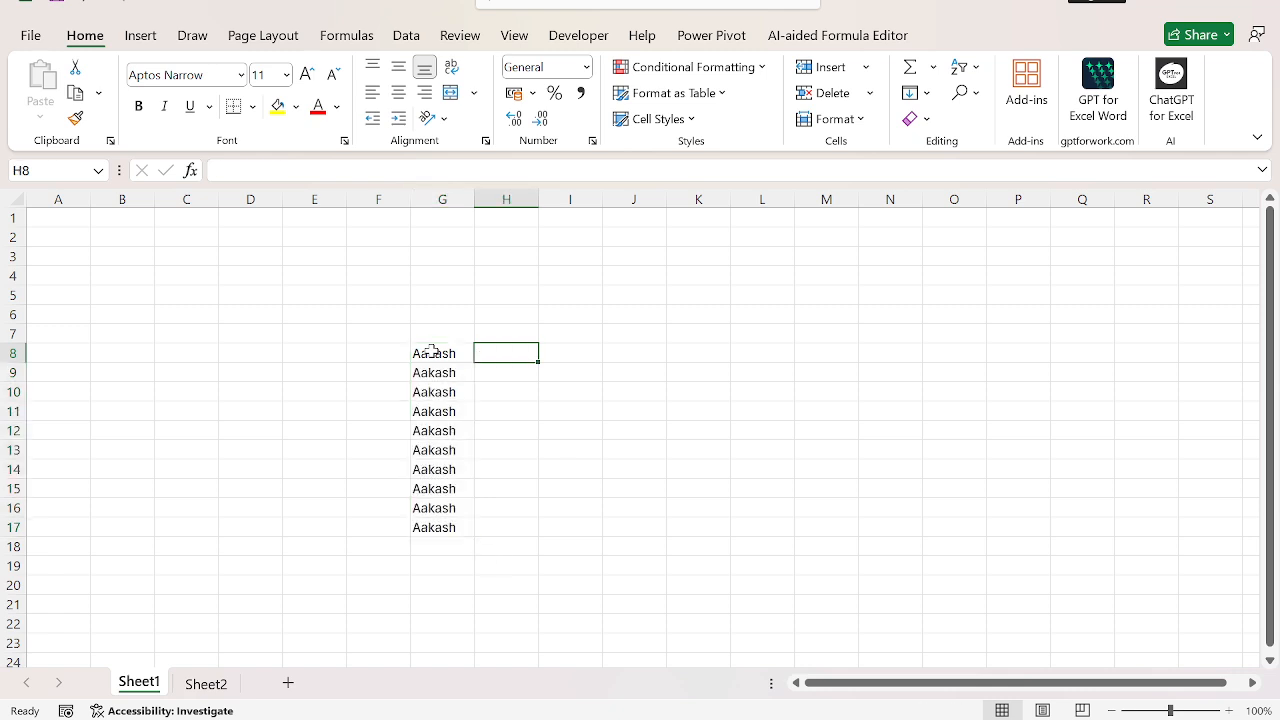
# Step: Fill the name in cell G8 to the right through cell L8
pyautogui.press('Left')
pyautogui.hotkey('shift', 'Right')
pyautogui.hotkey('shift', 'Right')
pyautogui.hotkey('shift', 'Right')
pyautogui.hotkey('shift', 'Right')
pyautogui.hotkey('shift', 'Right')
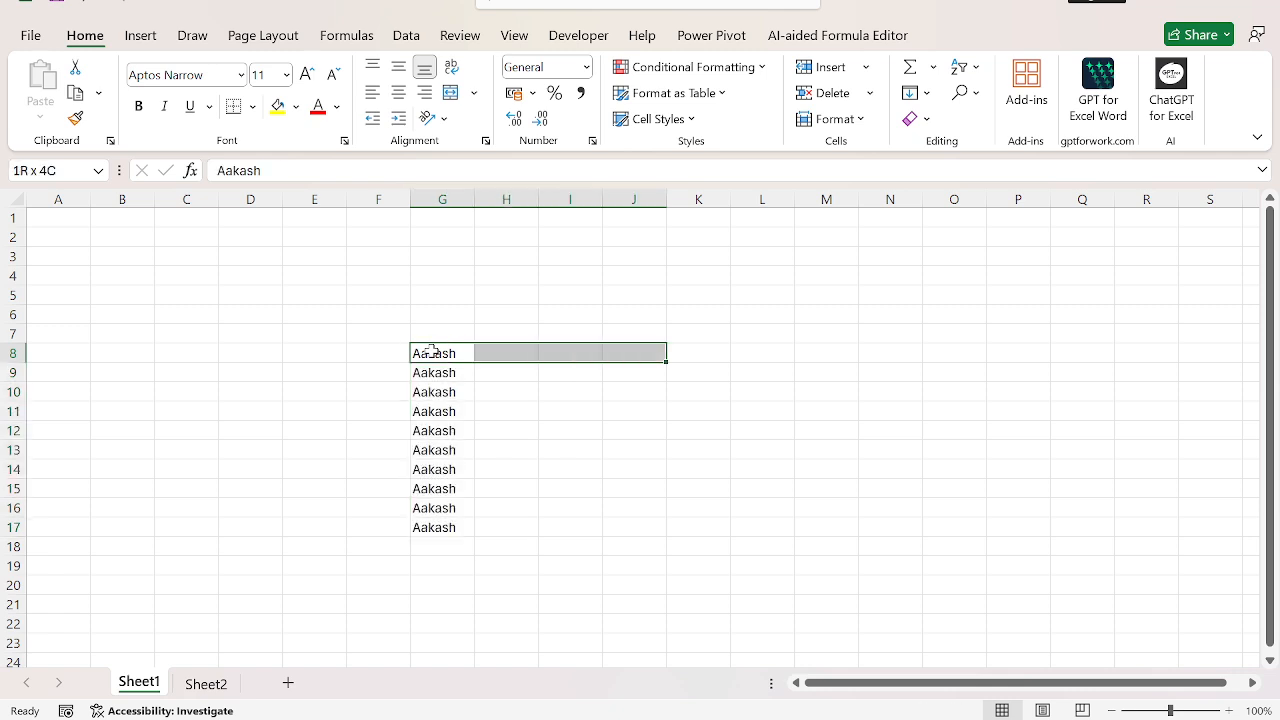
pyautogui.hotkey('ctrl', 'r')
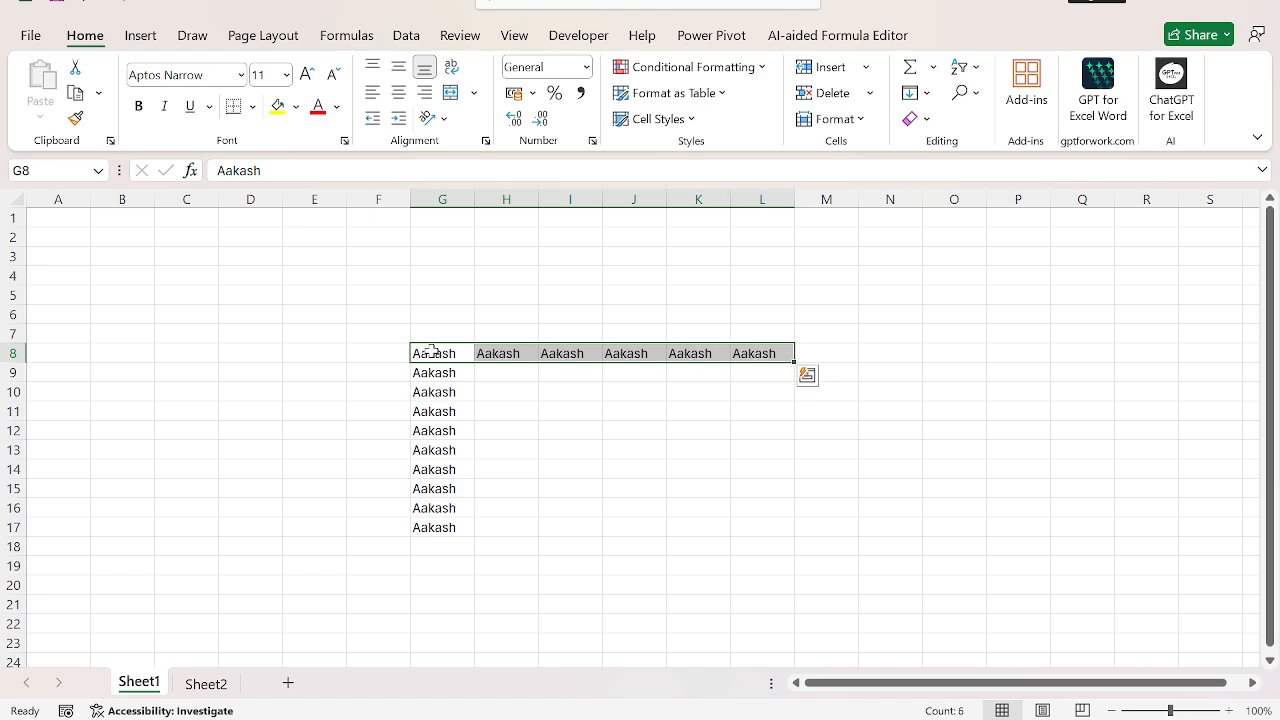
pyautogui.press('Up')
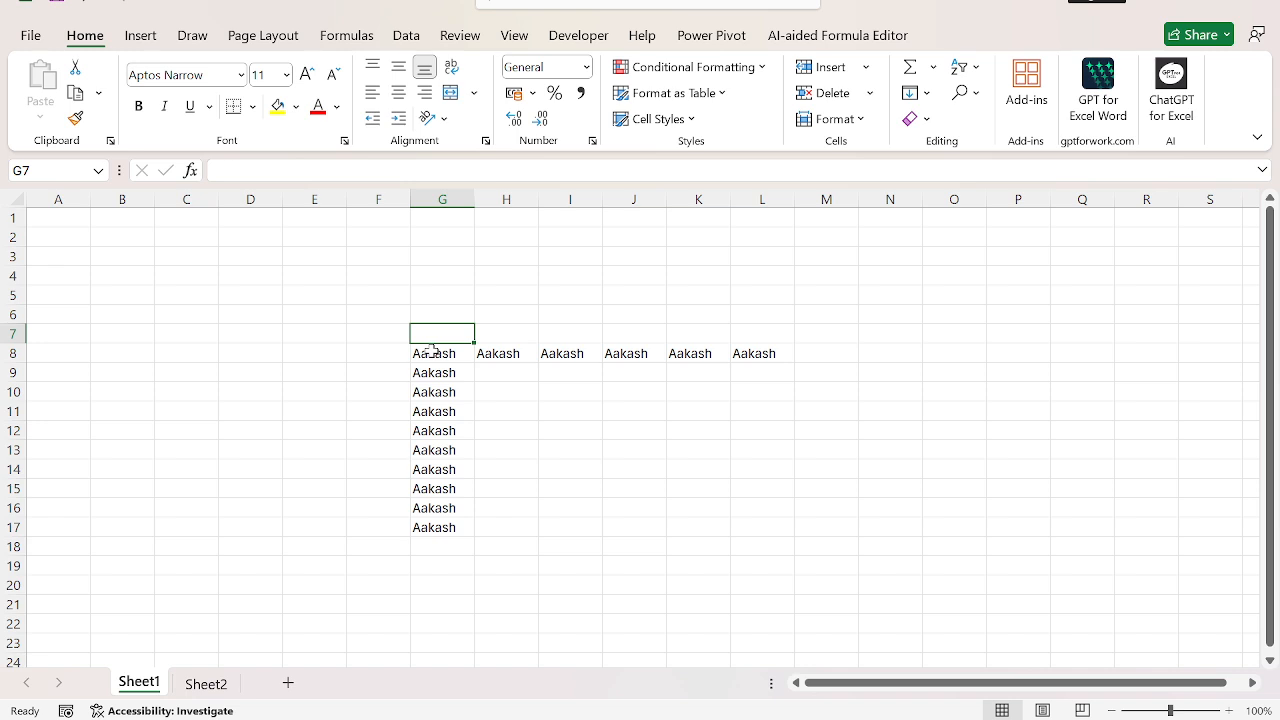
# Step: Fill the name in cell G8 upward through cell G1 using the Fill Up command
pyautogui.press('Down')
pyautogui.hotkey('ctrl', 'shift', 'Up')
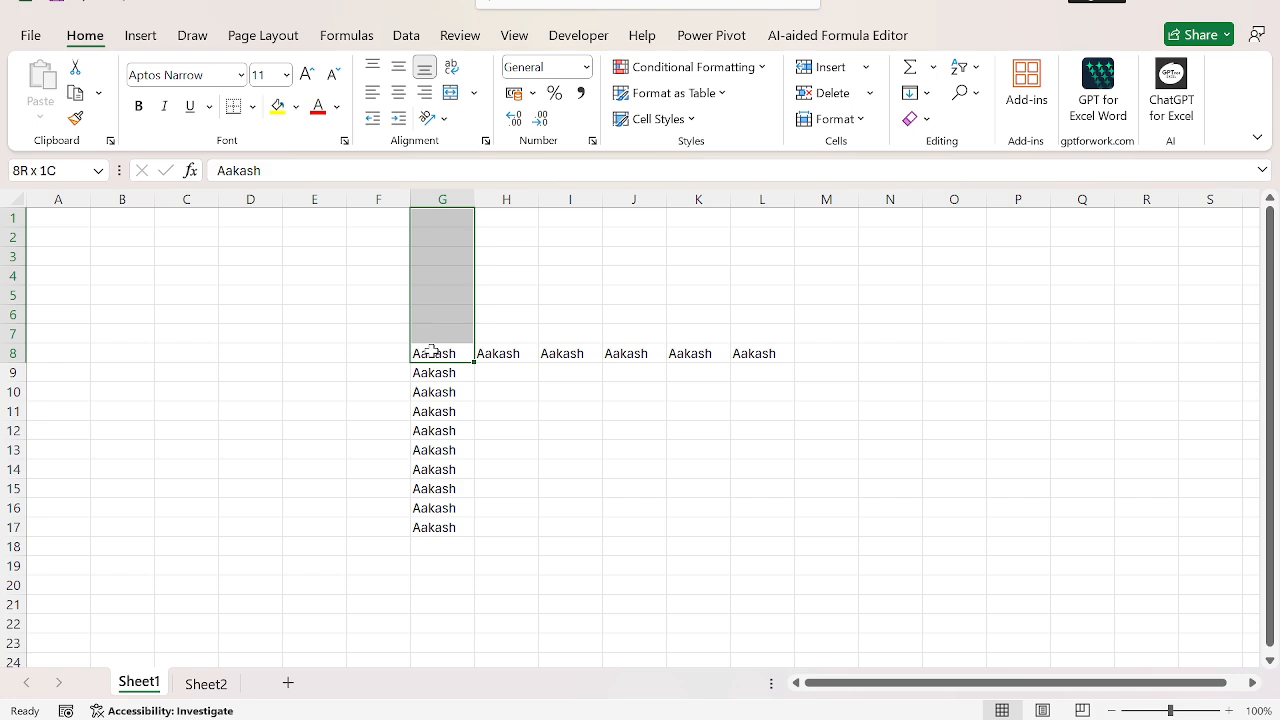
pyautogui.hotkey('alt', 'h')
pyautogui.press('f')
pyautogui.press('i')
pyautogui.press('u')
# Step: Enter the note "ALT+H+F+I+U" in cell H2 beside the filled column
pyautogui.press('Right')
pyautogui.press('Up')
pyautogui.press('Up')
pyautogui.press('Up')
pyautogui.press('Up')
pyautogui.press('Up')
pyautogui.press('Up')
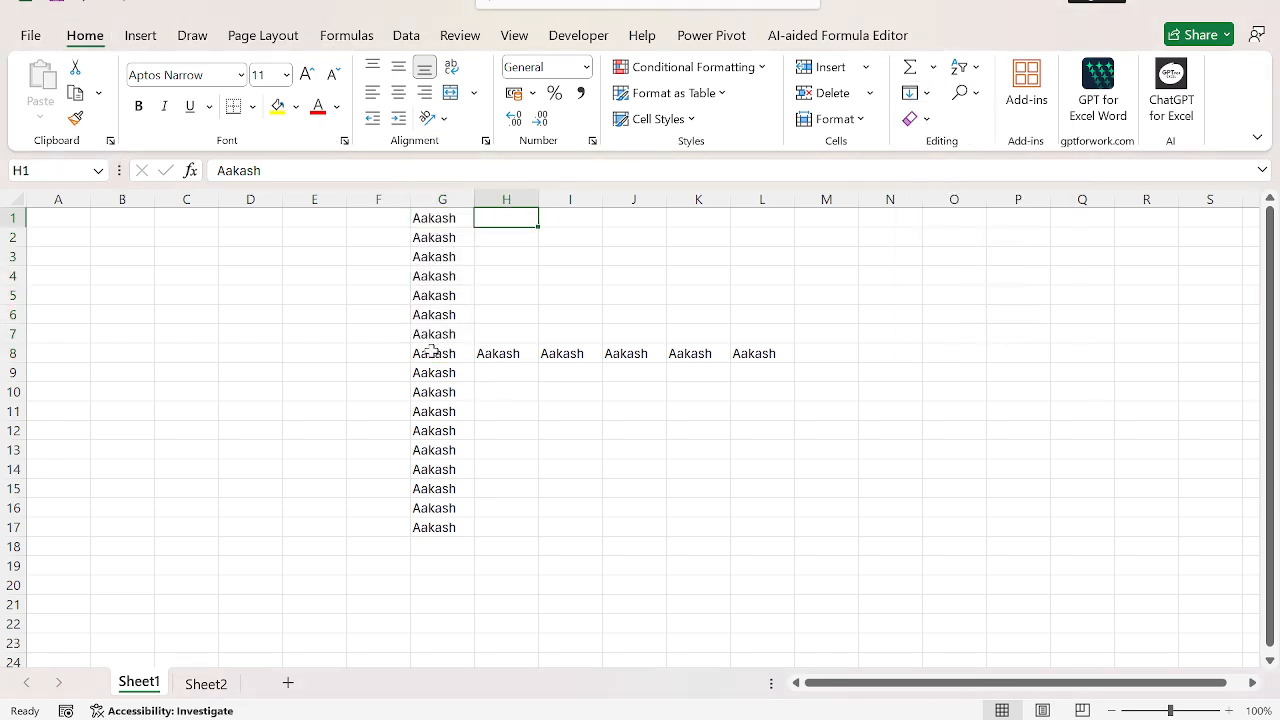
pyautogui.write('ALT+')
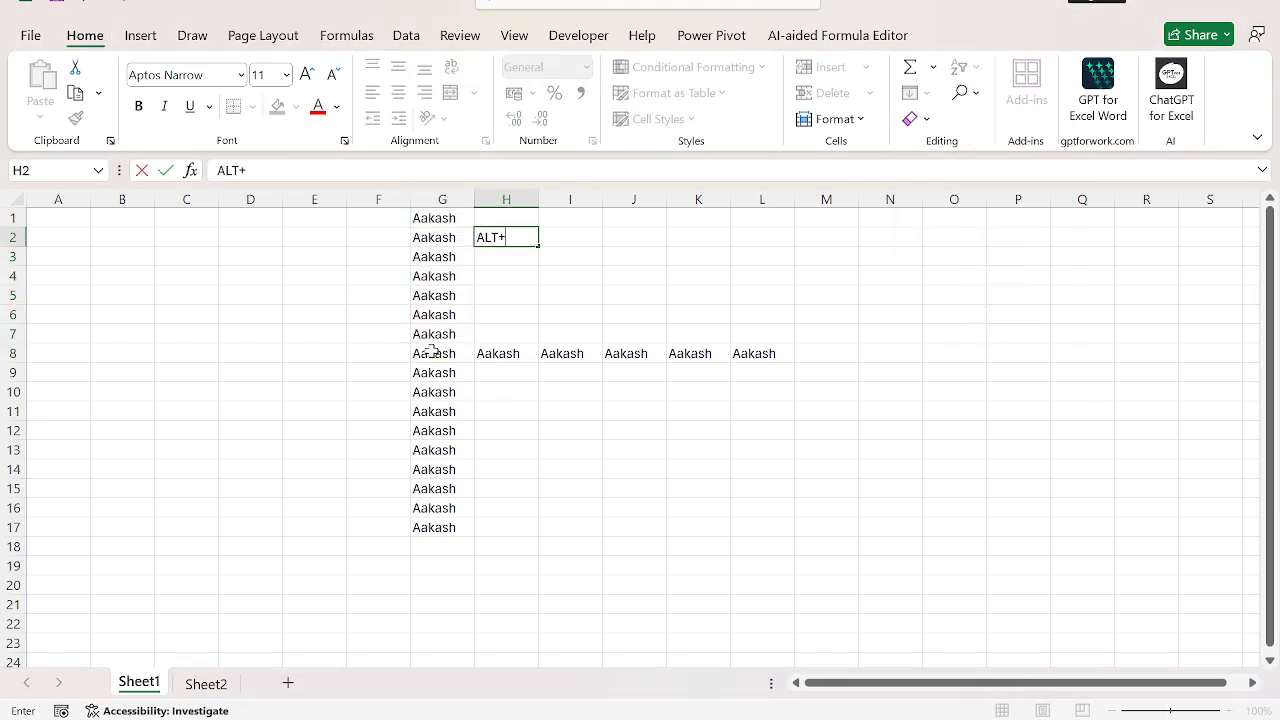
pyautogui.write('H+F+I+U')
pyautogui.press('Return')
# Step: Fill the name in cell G8 leftward through cell A8 using the Fill Left command
pyautogui.press('Down')
pyautogui.press('Down')
pyautogui.press('Down')
pyautogui.press('Down')
pyautogui.press('Down')
pyautogui.press('Left')
pyautogui.hotkey('shift', 'Left')
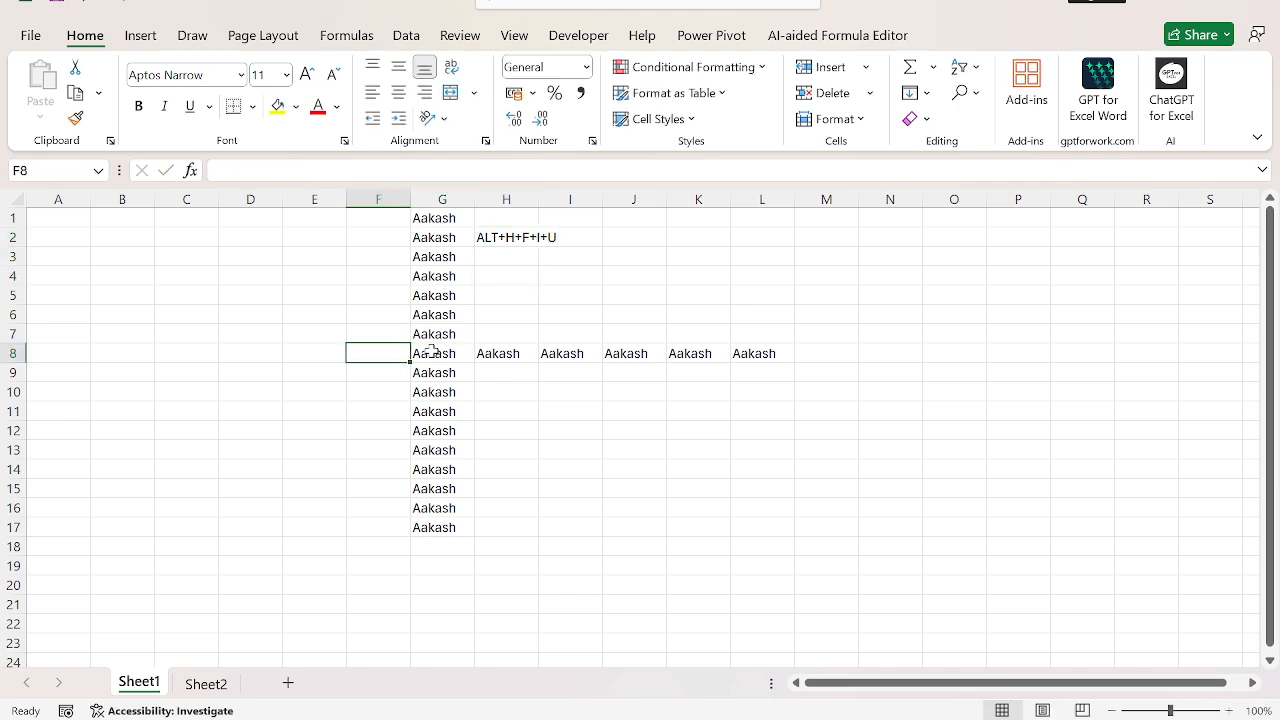
pyautogui.hotkey('ctrl', 'shift', 'Left')
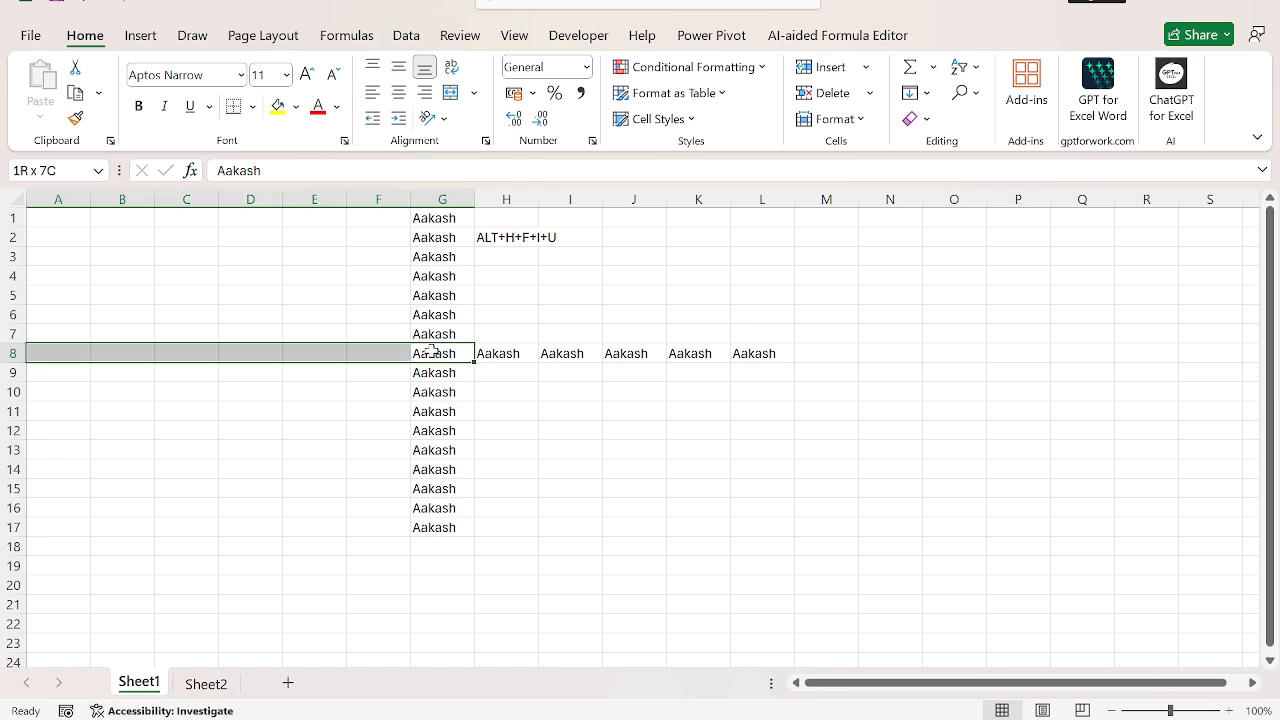
pyautogui.press('alt')
pyautogui.press('h')
pyautogui.press('f')
pyautogui.press('i')
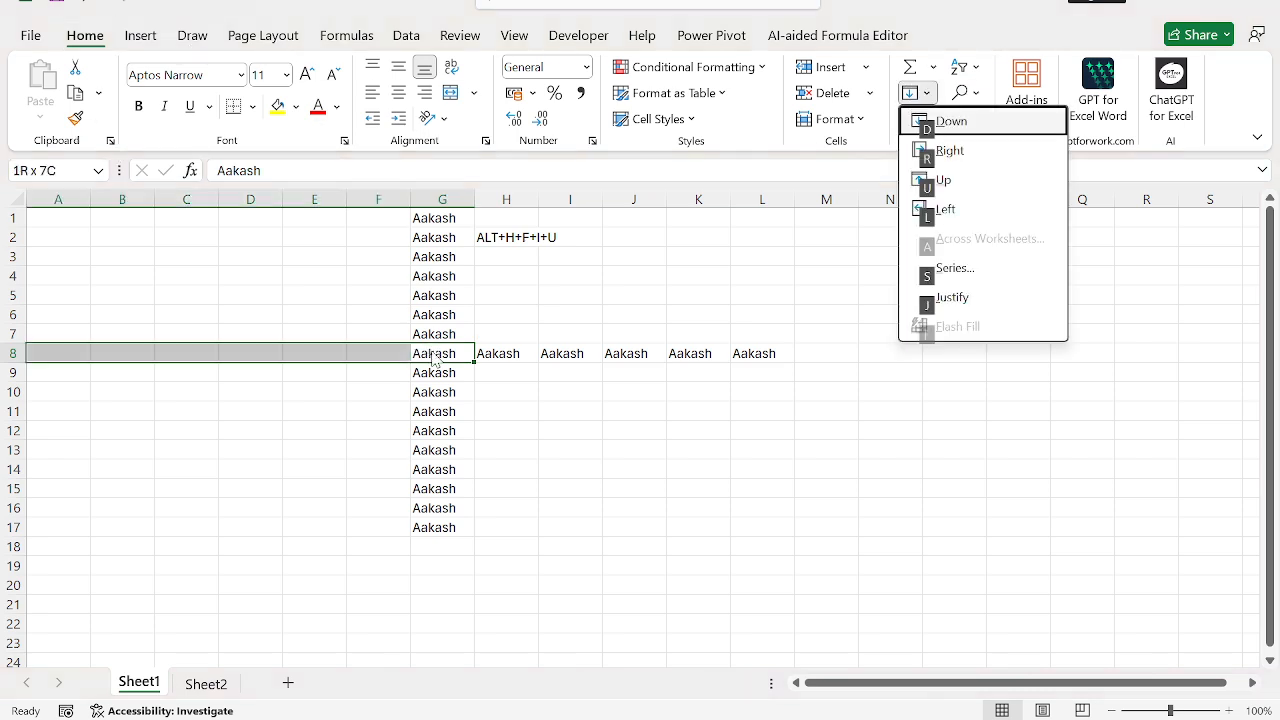
pyautogui.press('l')
# Step: Enter the note "ALT+H+F+I+L" in cell A7 above the filled row
pyautogui.press('Left')
pyautogui.press('Up')
pyautogui.hotkey('ctrl', 'Left')
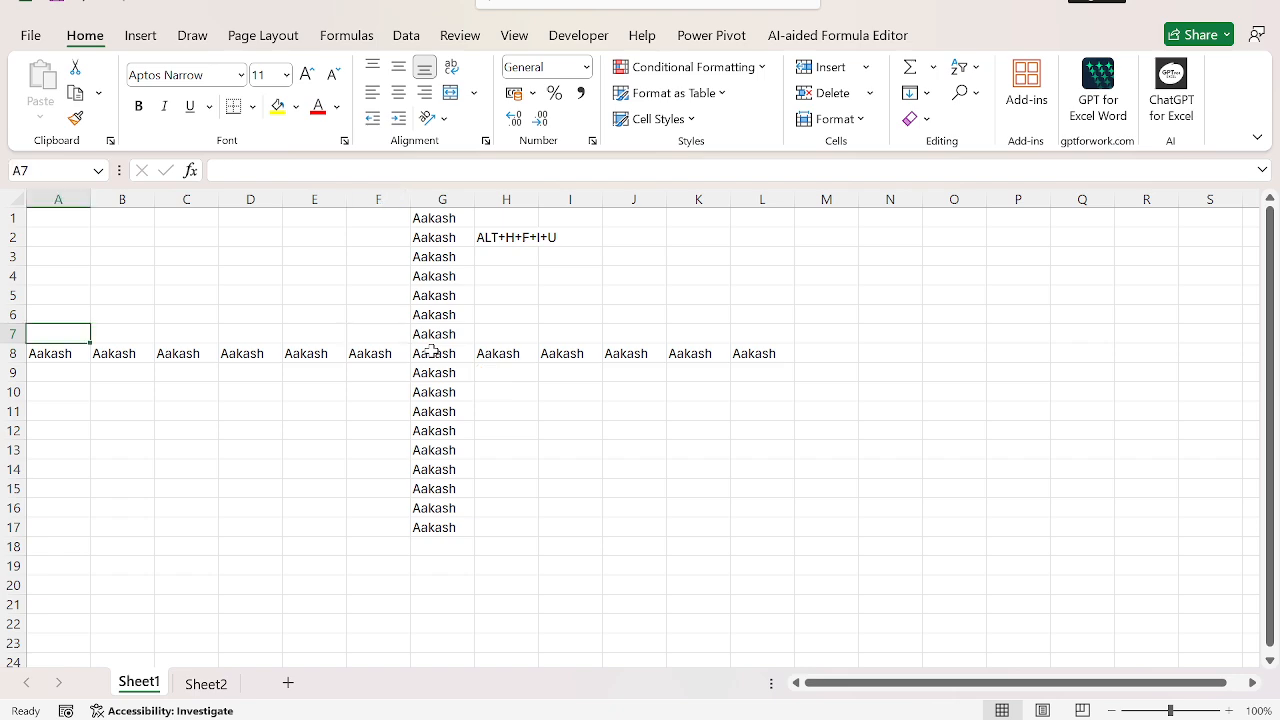
pyautogui.write('ALT+H')
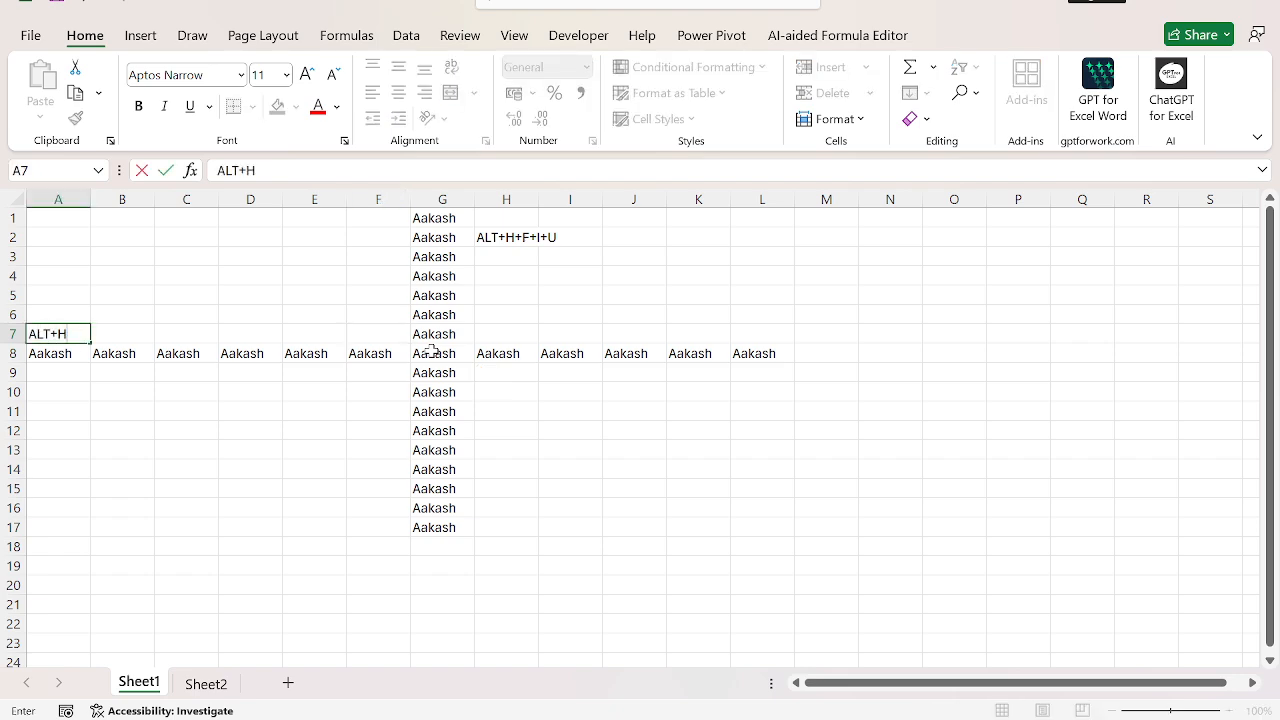
pyautogui.write('+F+I+L')
pyautogui.press('Return')
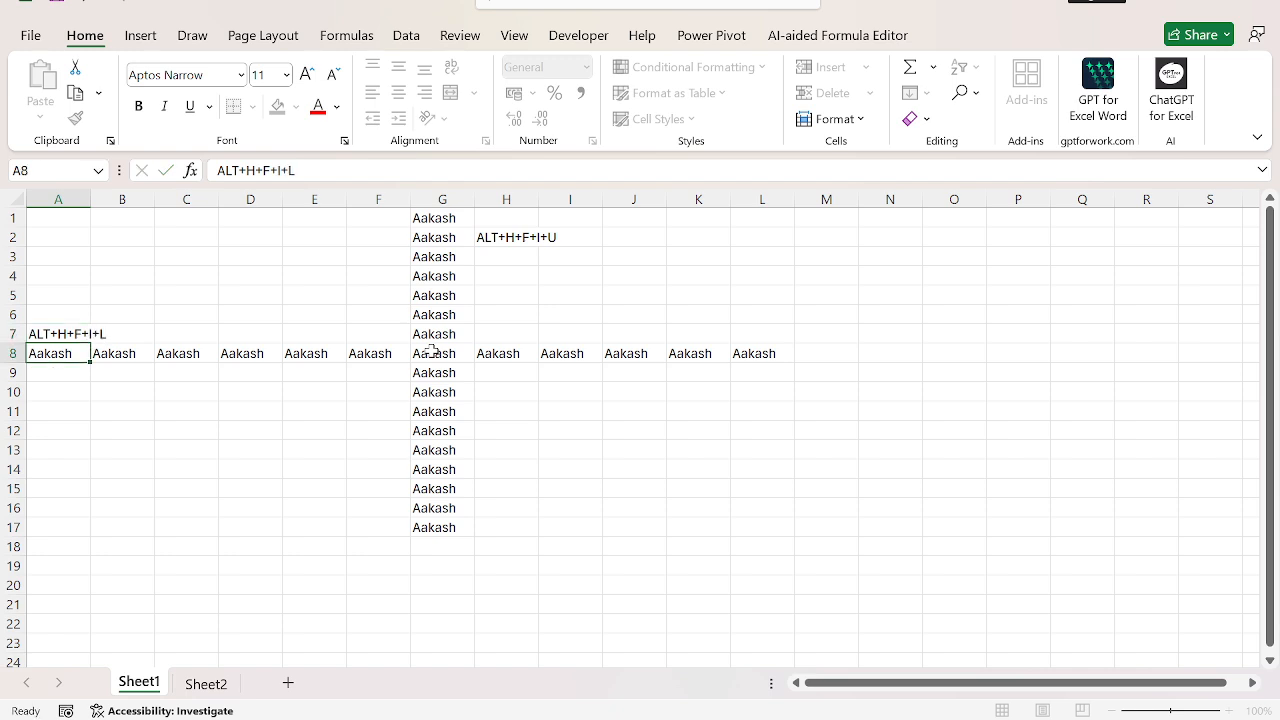
pyautogui.press('Up')
pyautogui.hotkey('ctrl', 'Right')
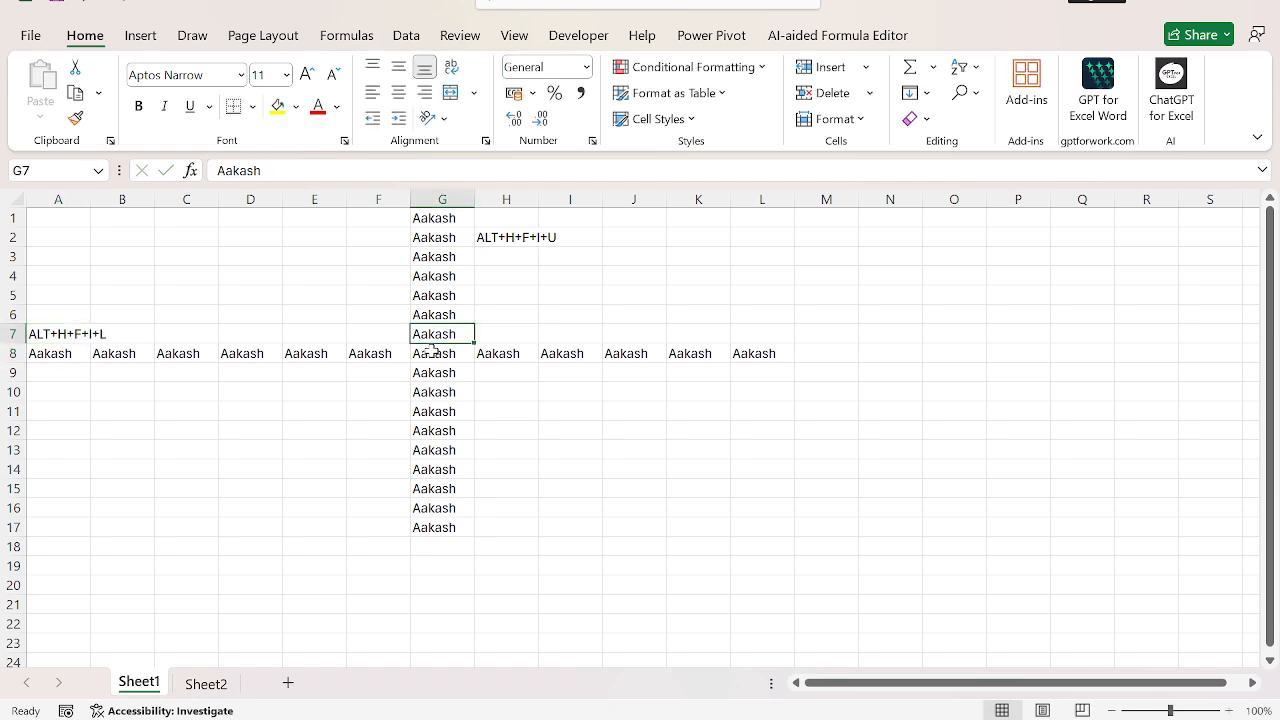
pyautogui.hotkey('ctrl', 'Home')
pyautogui.hotkey('ctrl', 'Right')
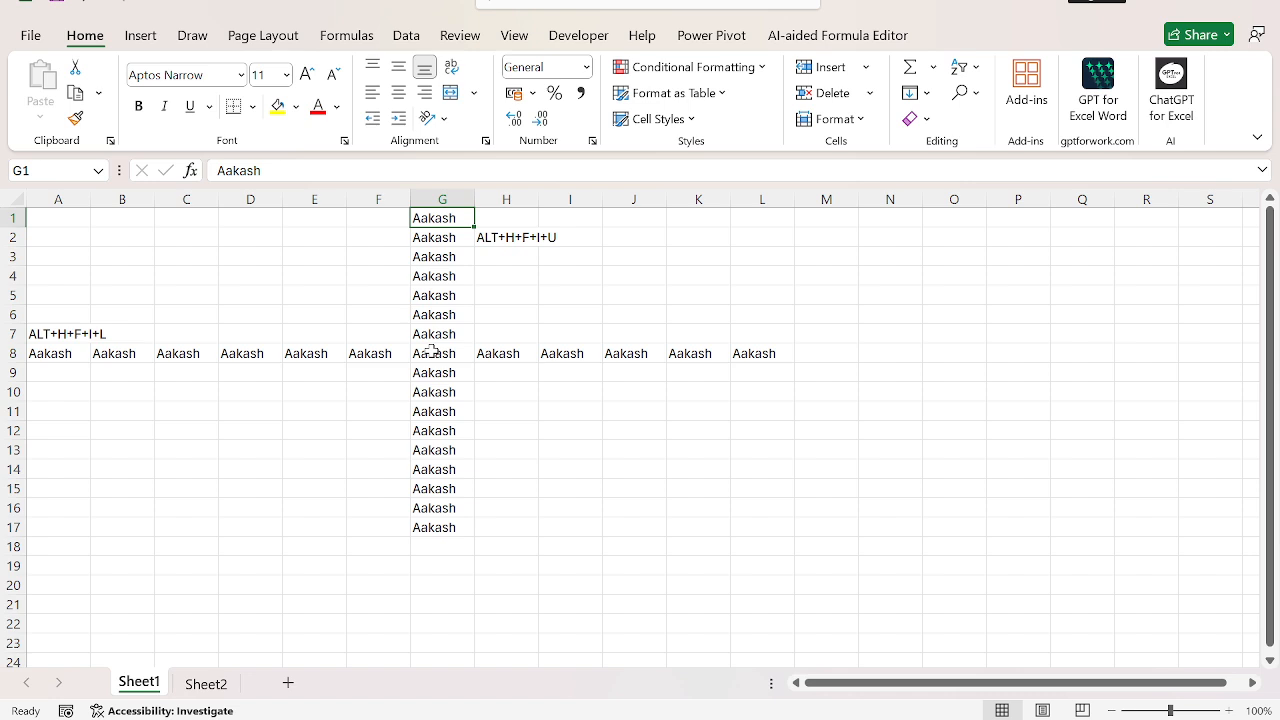
pyautogui.hotkey('ctrl', 'Home')
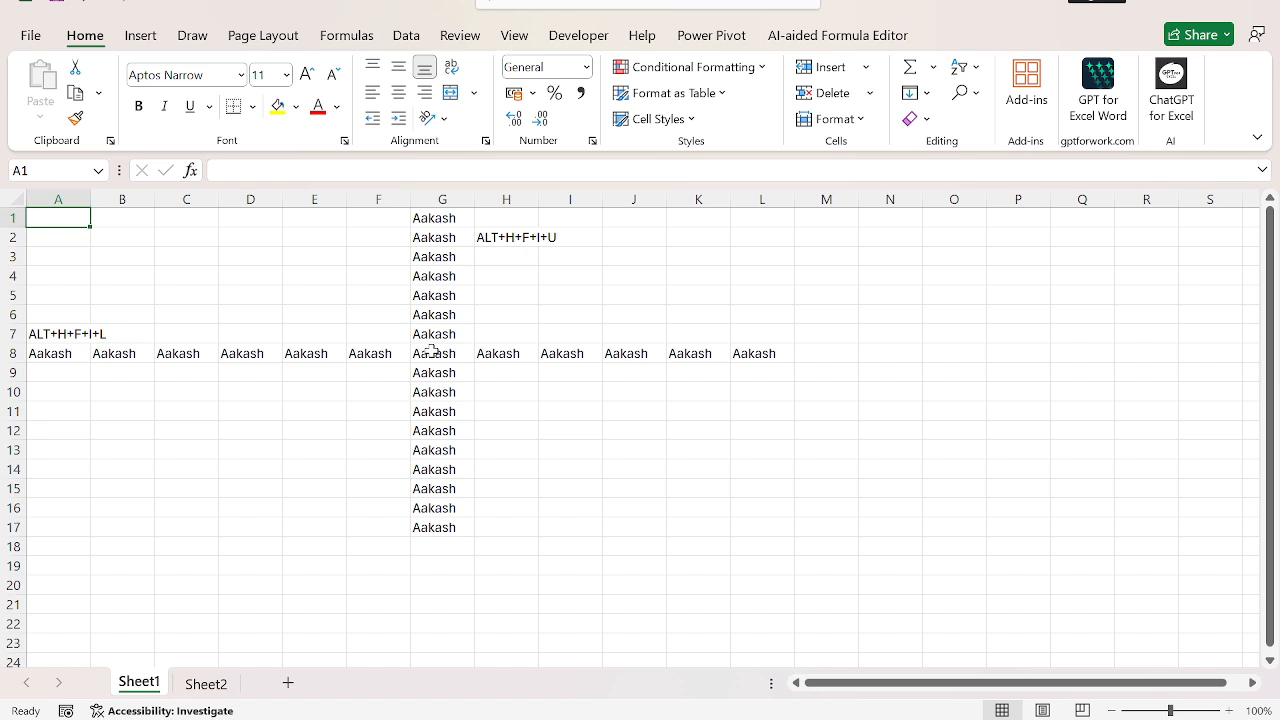
# Step: Select the Location and Sales table A1:B9 on Sheet2 and review its Quick Analysis chart options
pyautogui.hotkey('ctrl', 'pagedown')
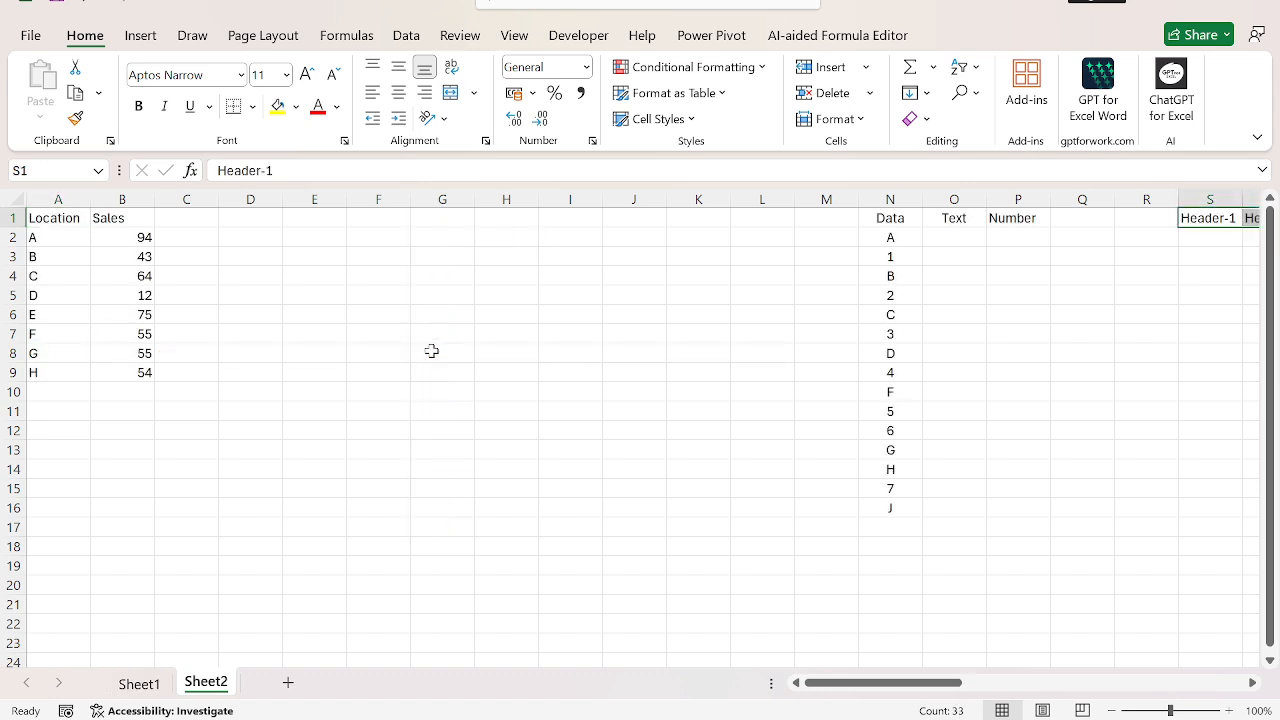
pyautogui.hotkey('ctrl', 'Left')
pyautogui.hotkey('ctrl', 'Left')
pyautogui.hotkey('ctrl', 'Left')
pyautogui.hotkey('ctrl', 'Left')
pyautogui.hotkey('ctrl', 'shift', 'Down')
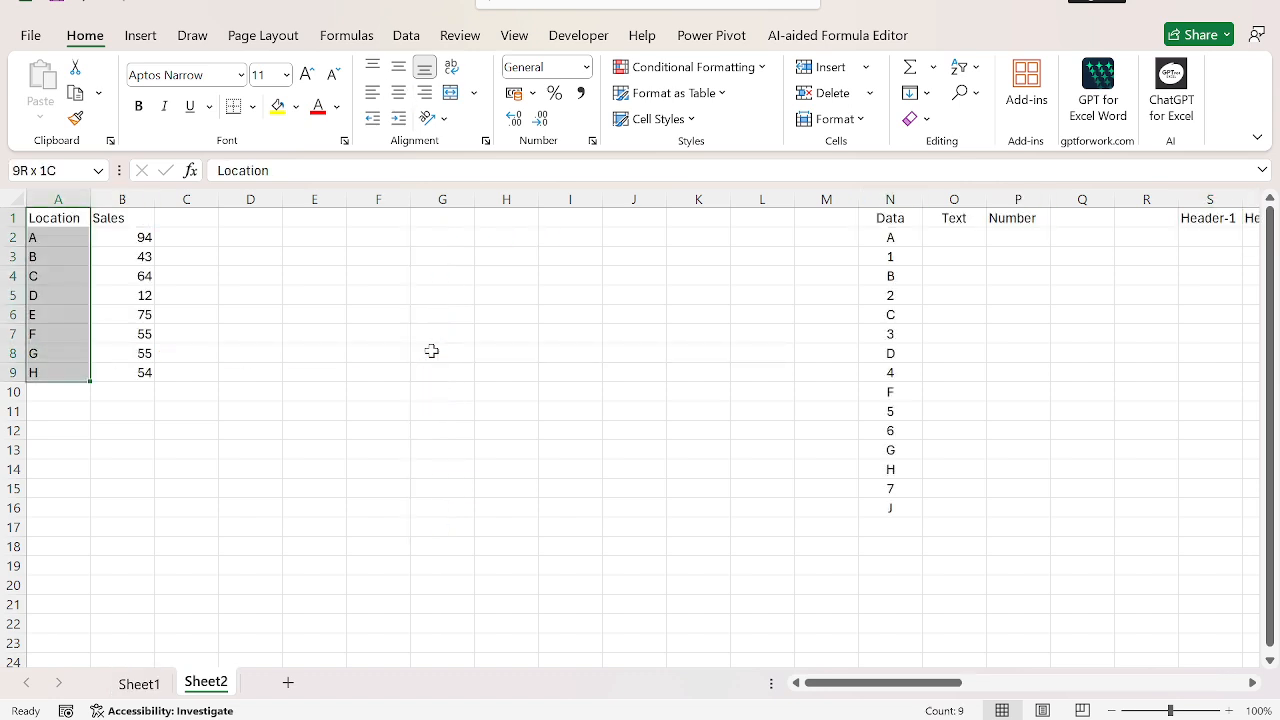
pyautogui.hotkey('shift', 'Right')
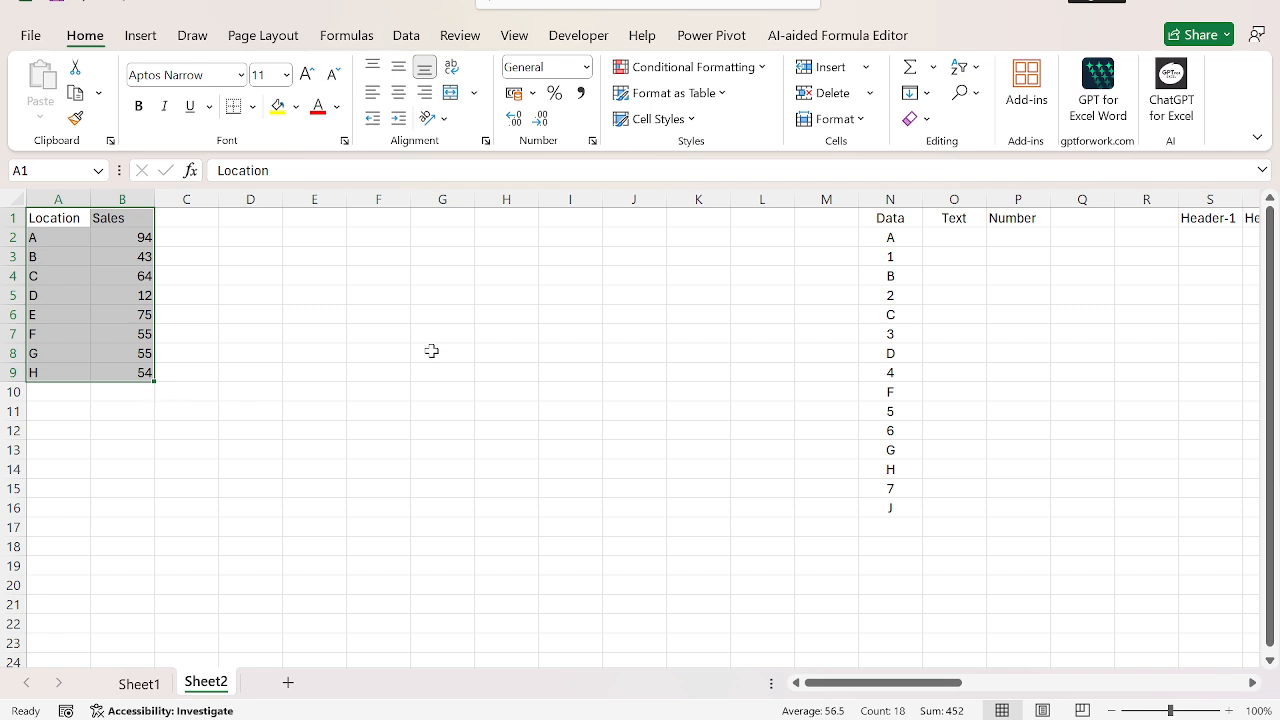
pyautogui.hotkey('ctrl', 'q')
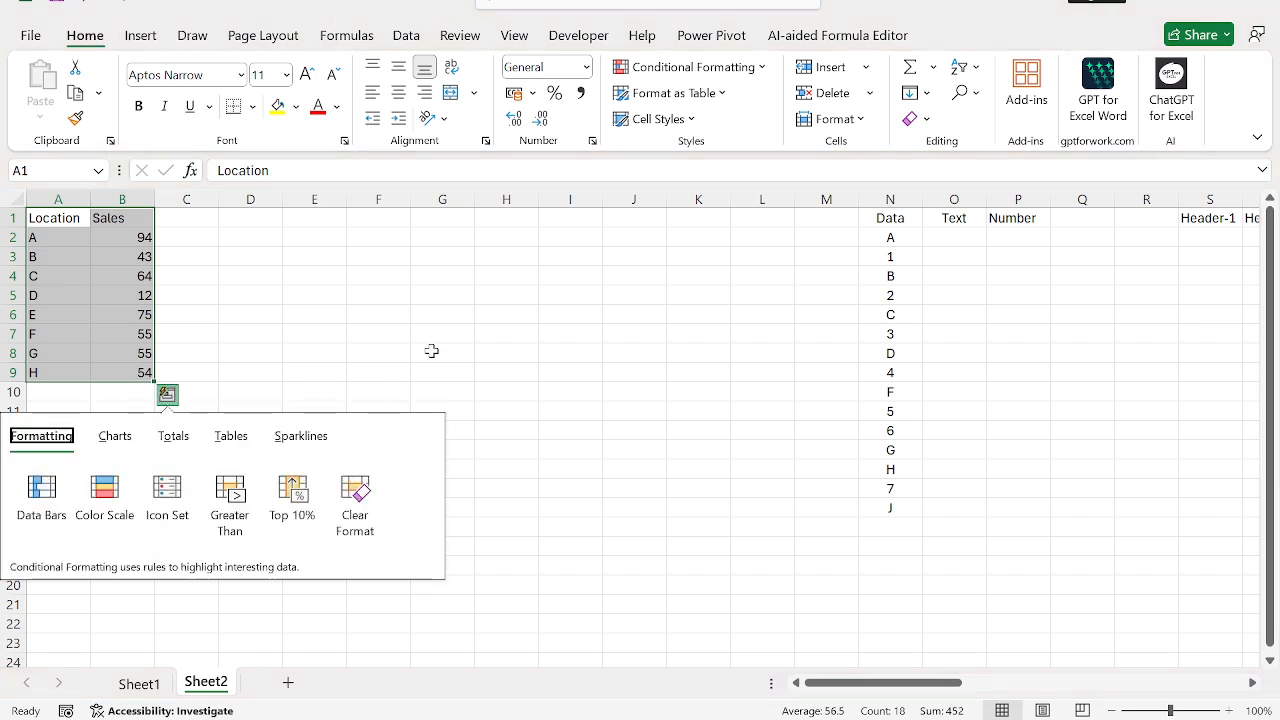
pyautogui.click(117, 444)
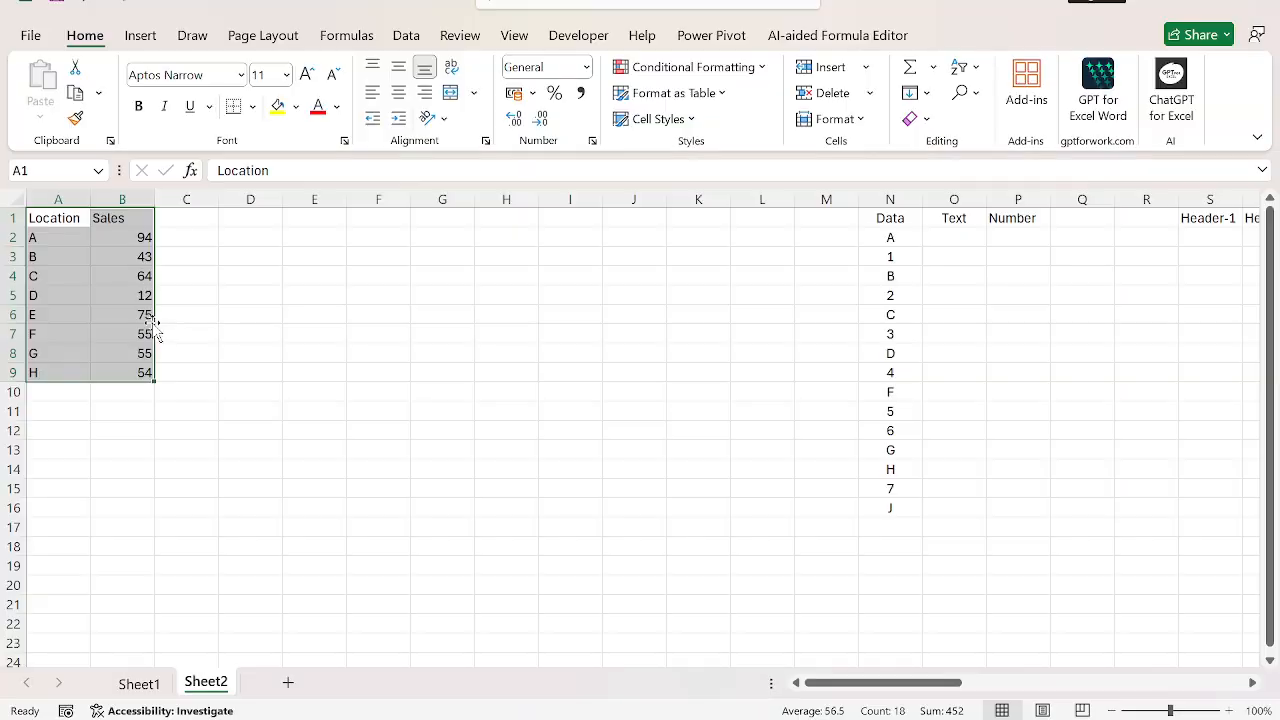
# Step: Insert a default column chart from the selected Location and Sales data and move it close to the table, starting around column C
pyautogui.hotkey('alt', 'F1')
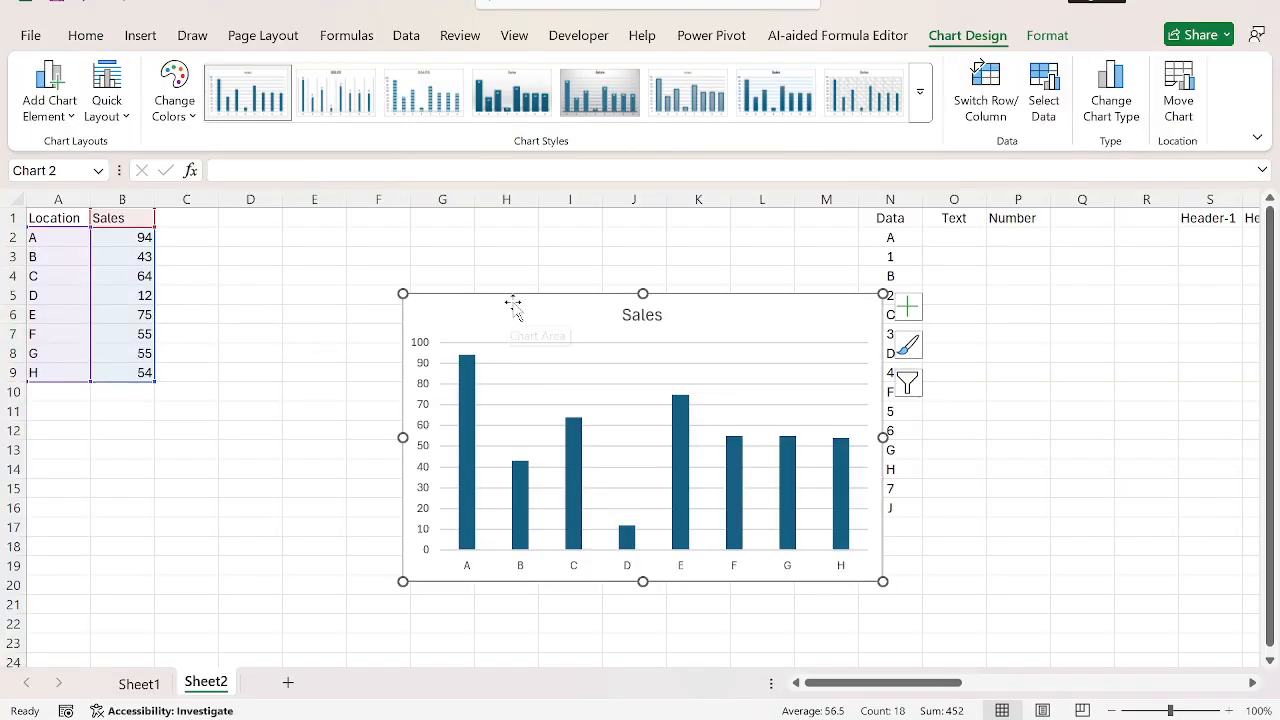
pyautogui.moveTo(514, 300); pyautogui.dragTo(298, 294)
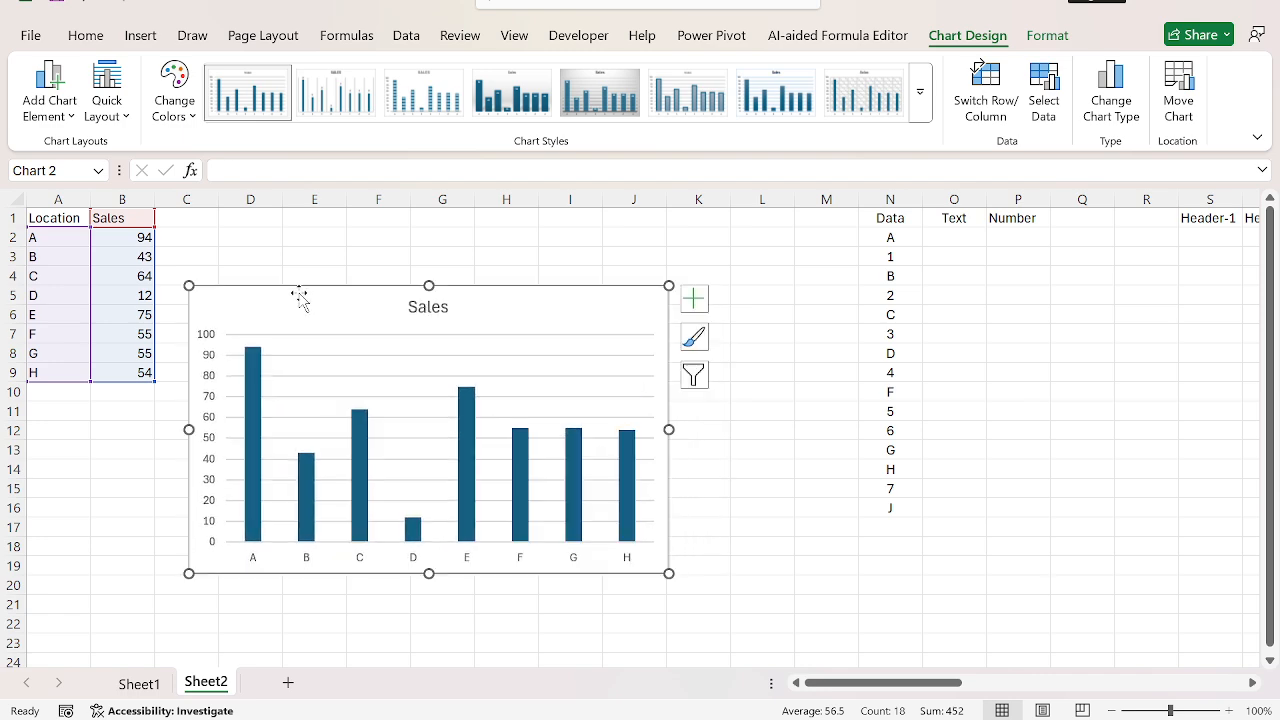
# Step: Enter the note "ALT+F1 - To Create chart" in cell E1 above the chart
pyautogui.click(298, 224)
pyautogui.write('ALT')
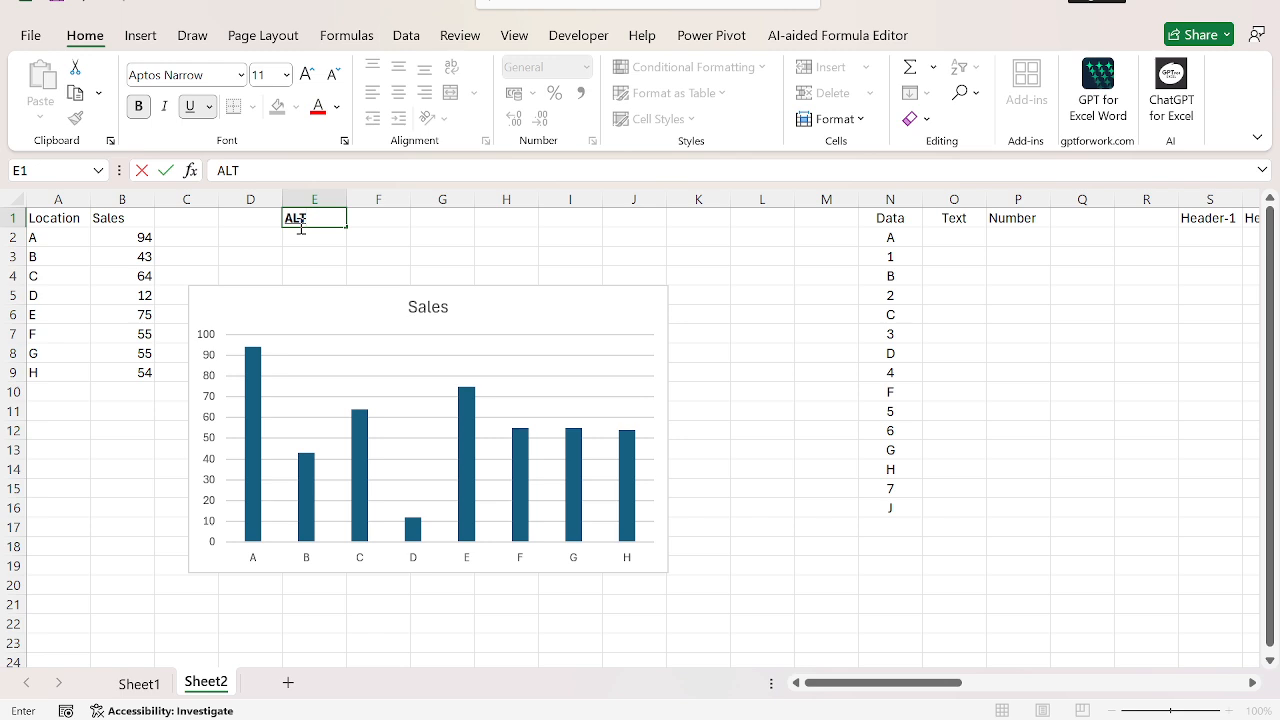
pyautogui.write('+F1 - To Create chart')
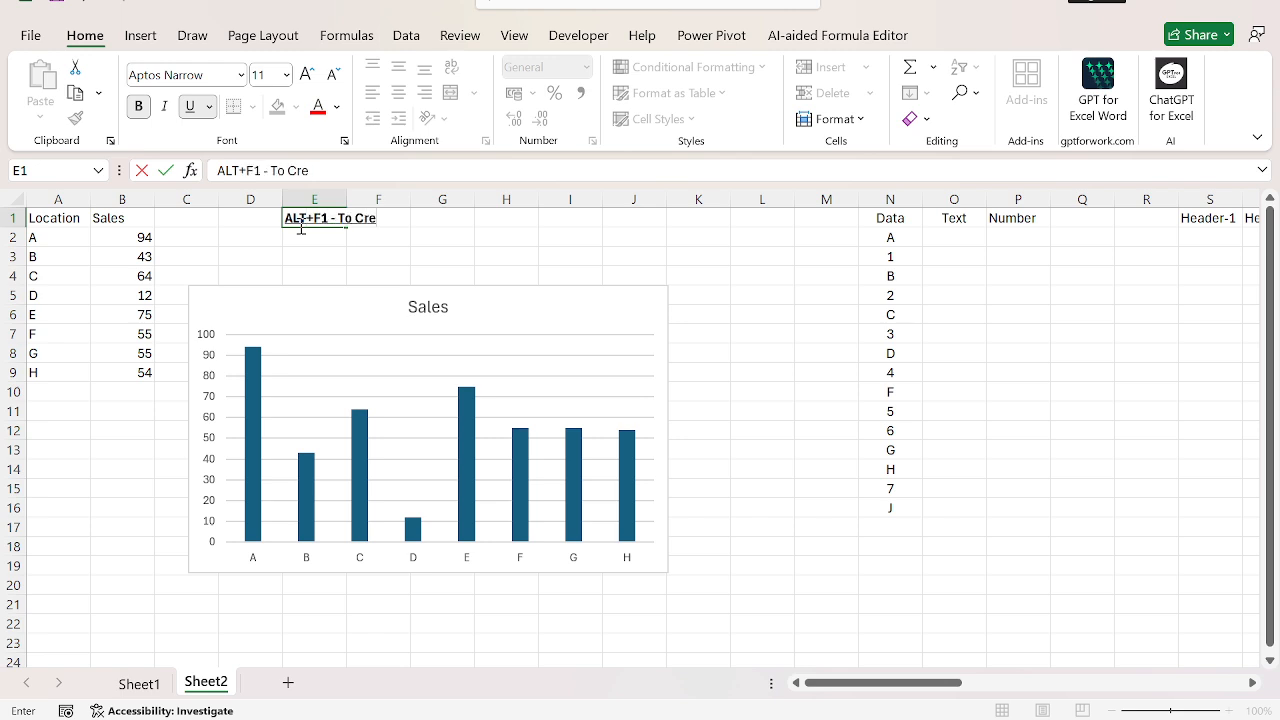
pyautogui.press('Return')
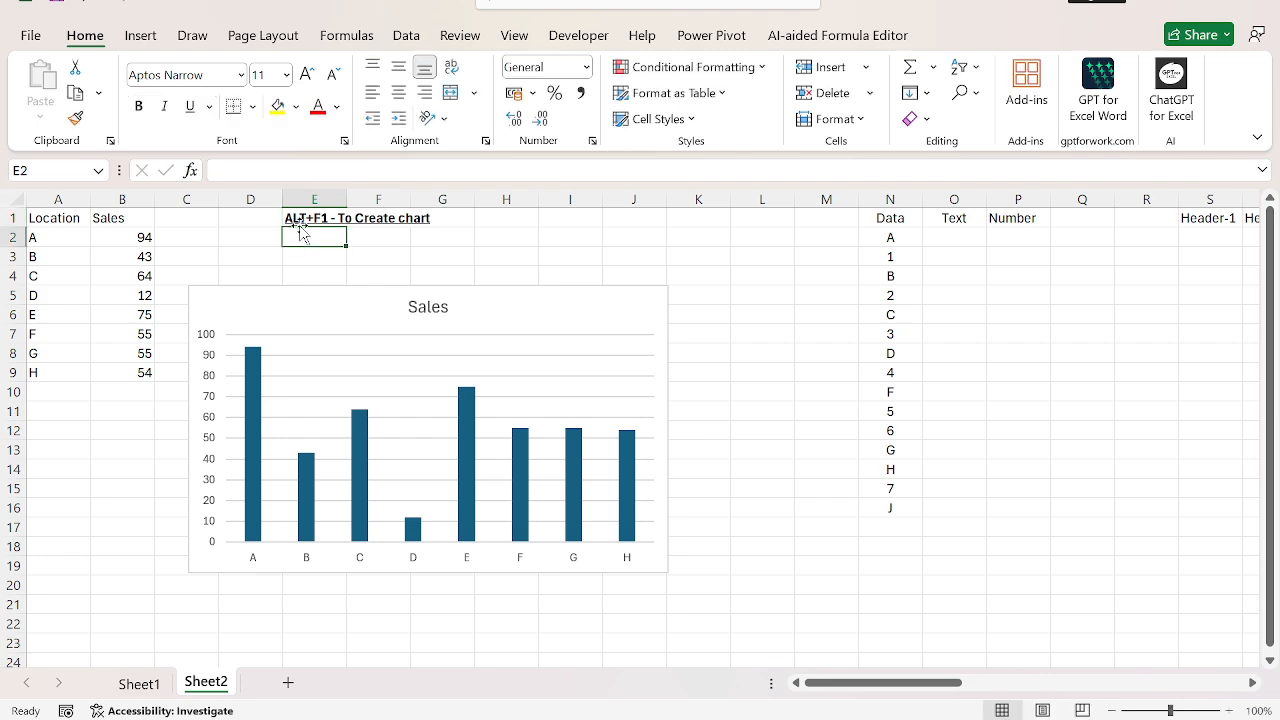
# Step: Enter the formula =T(N2) in cell O2 to extract the text from the first Data value
pyautogui.click(298, 224)
pyautogui.hotkey('ctrl', 'Right')
pyautogui.press('Right')
pyautogui.press('Right')
pyautogui.press('Right')
pyautogui.press('Right')
pyautogui.press('Right')
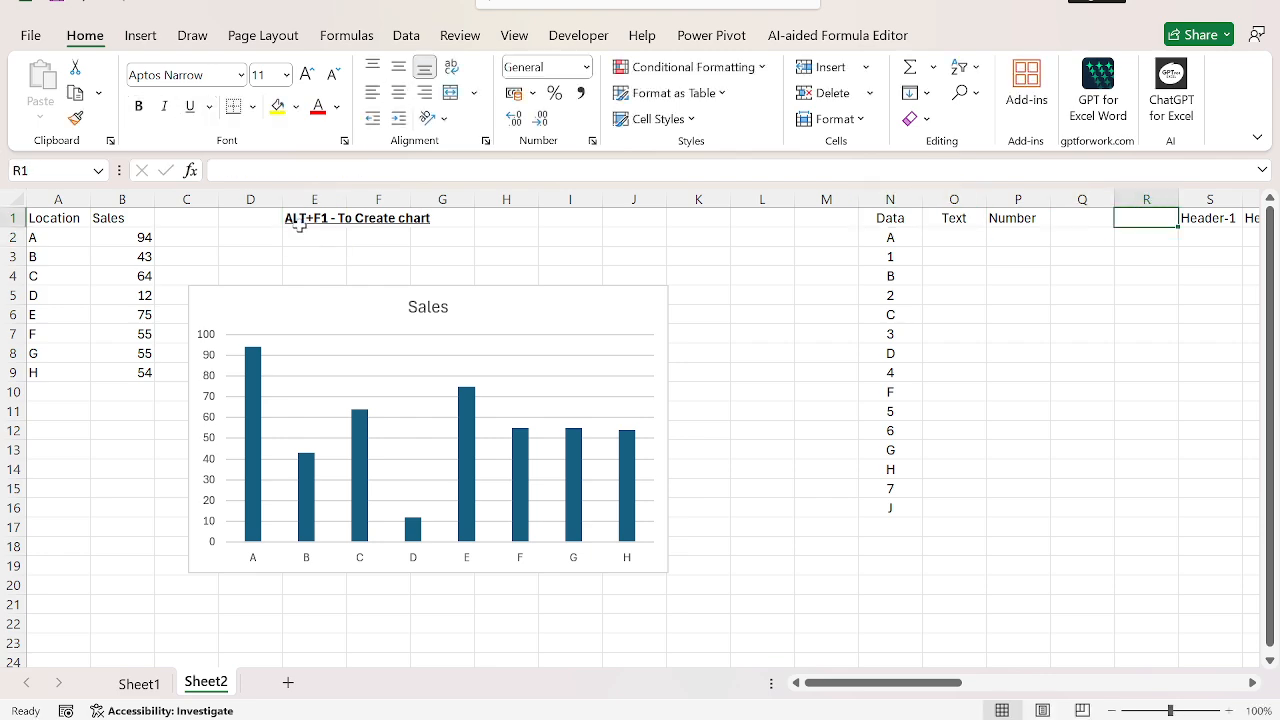
pyautogui.hotkey('ctrl', 'Left')
pyautogui.hotkey('ctrl', 'Left')
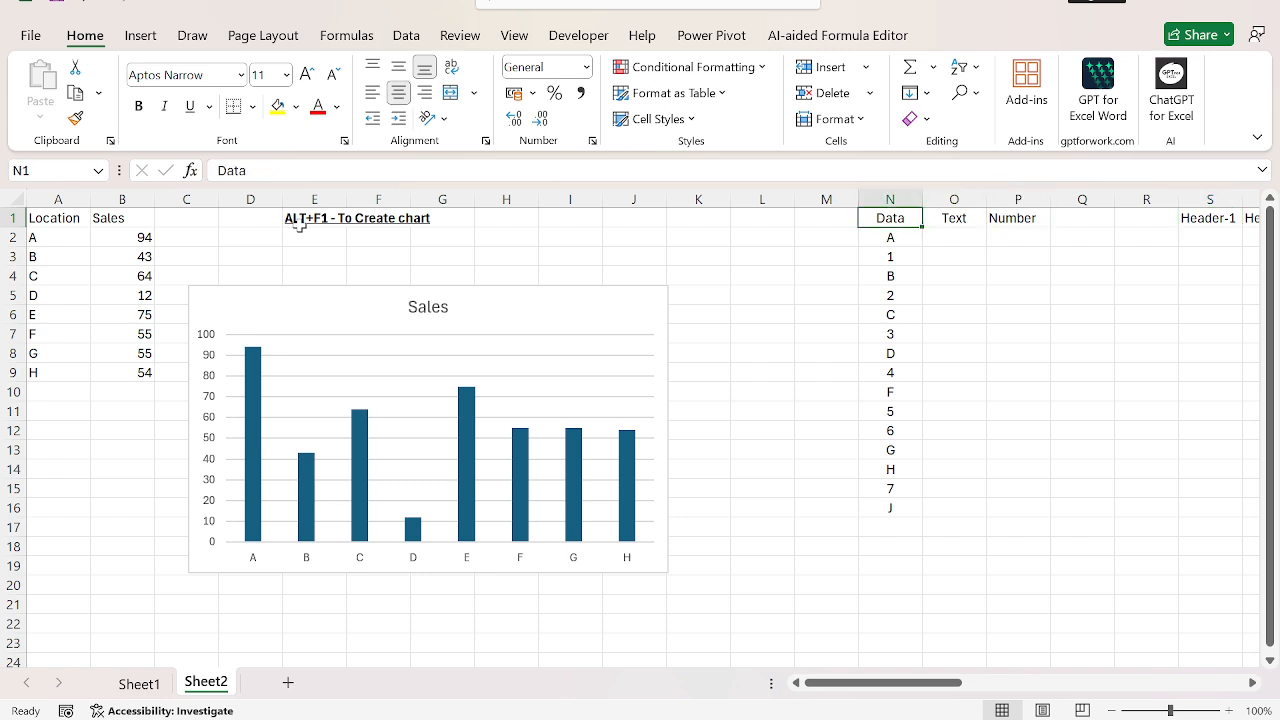
pyautogui.hotkey('ctrl', 'shift', 'Down')
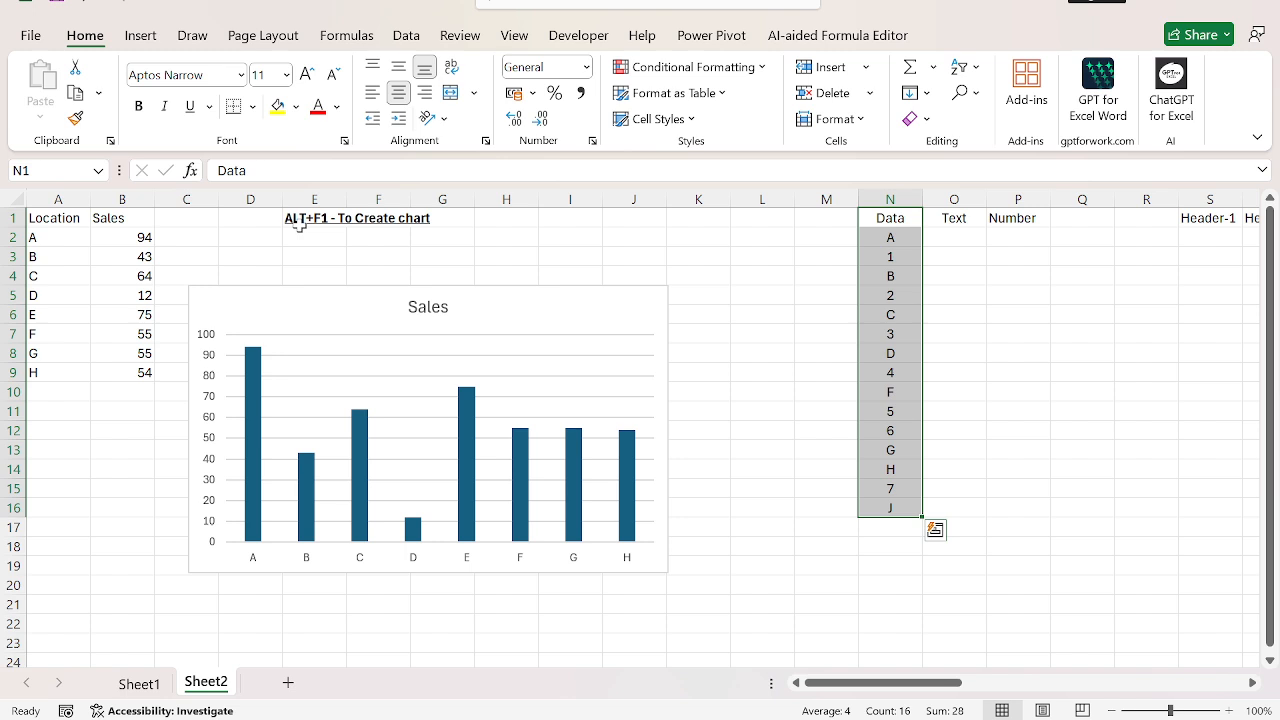
pyautogui.press('Down')
pyautogui.press('Right')
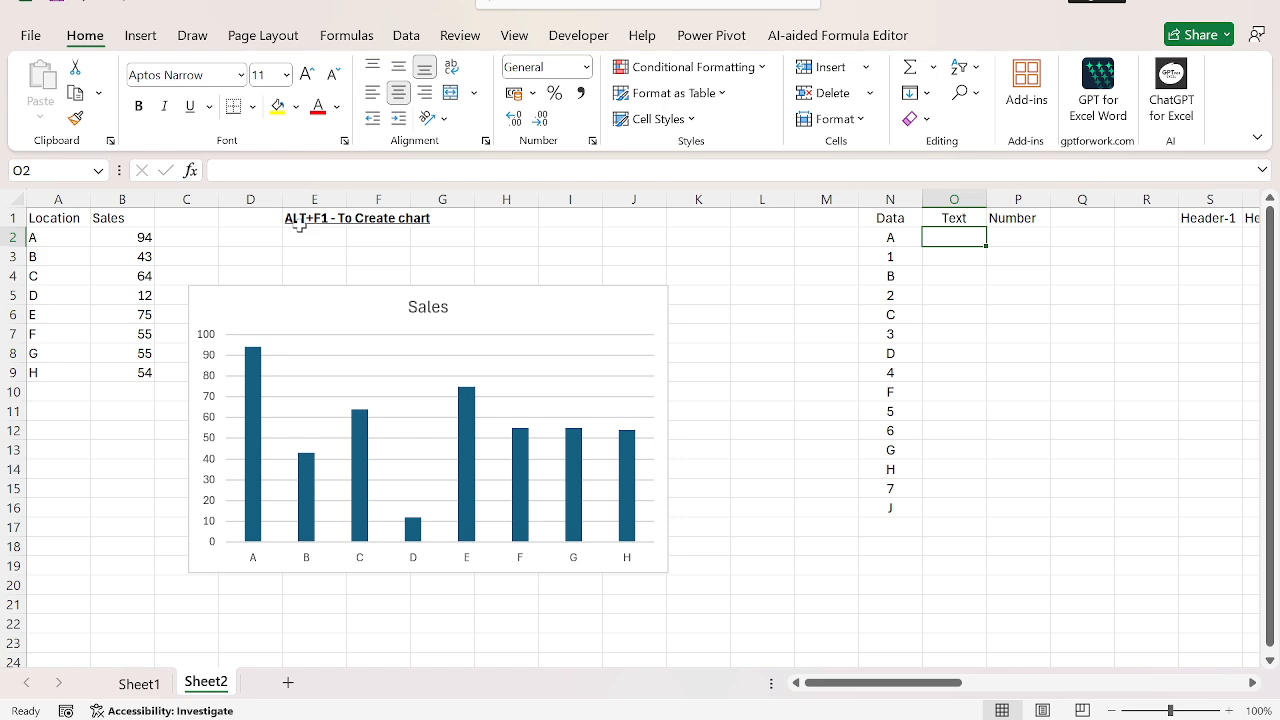
pyautogui.write('=T(')
pyautogui.press('Left')
pyautogui.write(')')
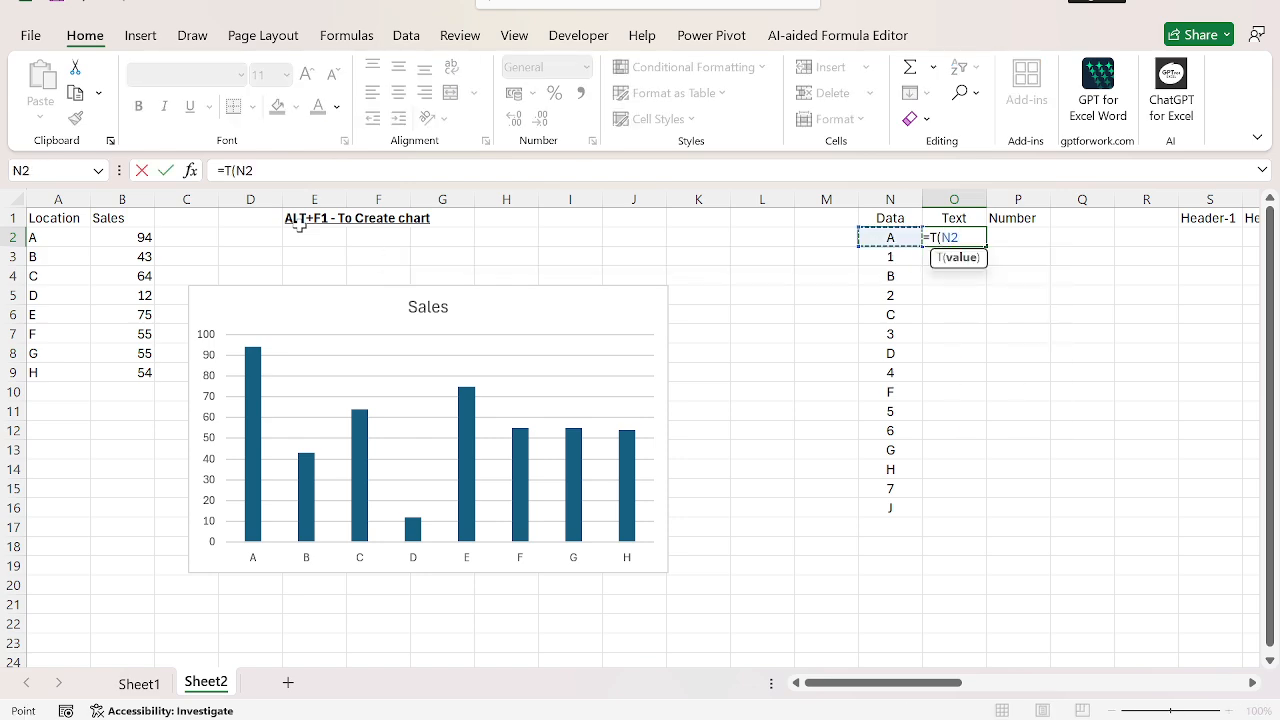
pyautogui.press('Return')
# Step: Fill the T formula in the Text column from O2 down through O16
pyautogui.press('Left')
pyautogui.press('Up')
pyautogui.press('Right')
pyautogui.hotkey('shift', 'Down')
pyautogui.hotkey('shift', 'Down')
pyautogui.hotkey('shift', 'Down')
pyautogui.hotkey('shift', 'Down')
pyautogui.hotkey('shift', 'Down')
pyautogui.hotkey('shift', 'Down')
pyautogui.hotkey('shift', 'Down')
pyautogui.hotkey('shift', 'Down')
pyautogui.hotkey('shift', 'Down')
pyautogui.hotkey('shift', 'Down')
pyautogui.hotkey('shift', 'Down')
pyautogui.hotkey('shift', 'Down')
pyautogui.hotkey('shift', 'Down')
pyautogui.hotkey('shift', 'Down')
pyautogui.hotkey('ctrl', 'd')
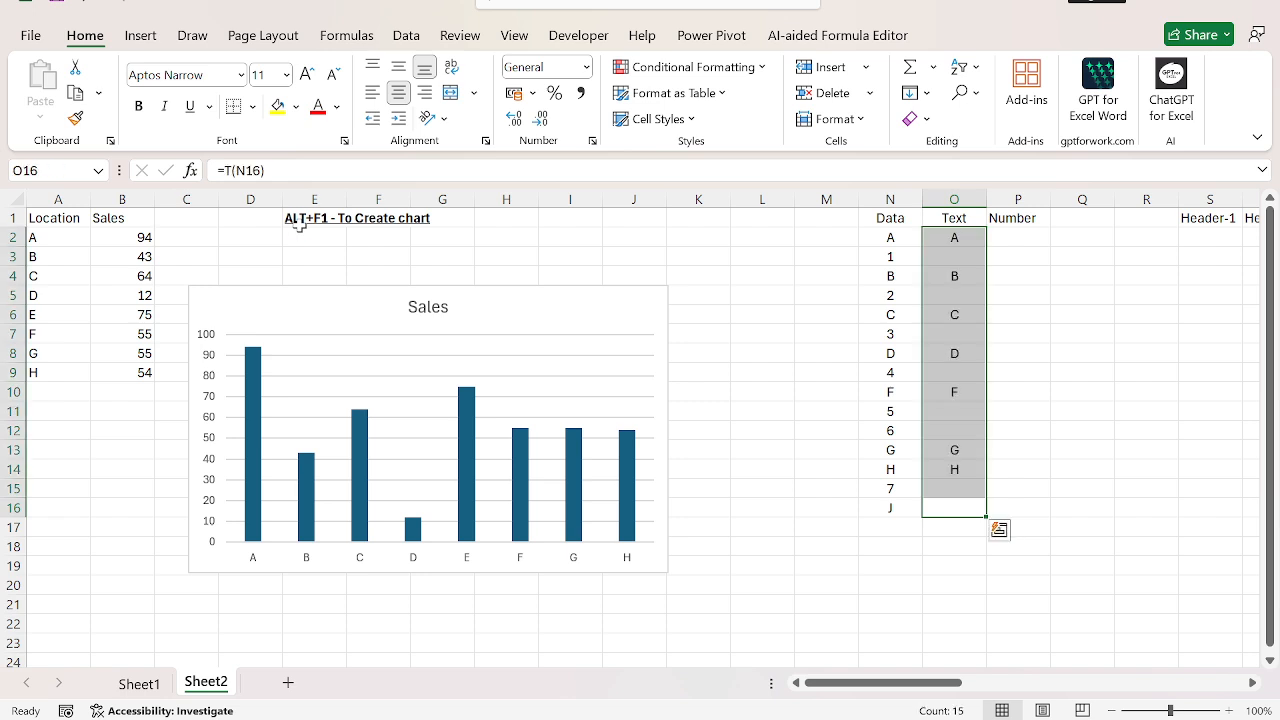
# Step: Enter the formula =N(N2) in cell P2 to extract the number from the first Data value
pyautogui.press('Up')
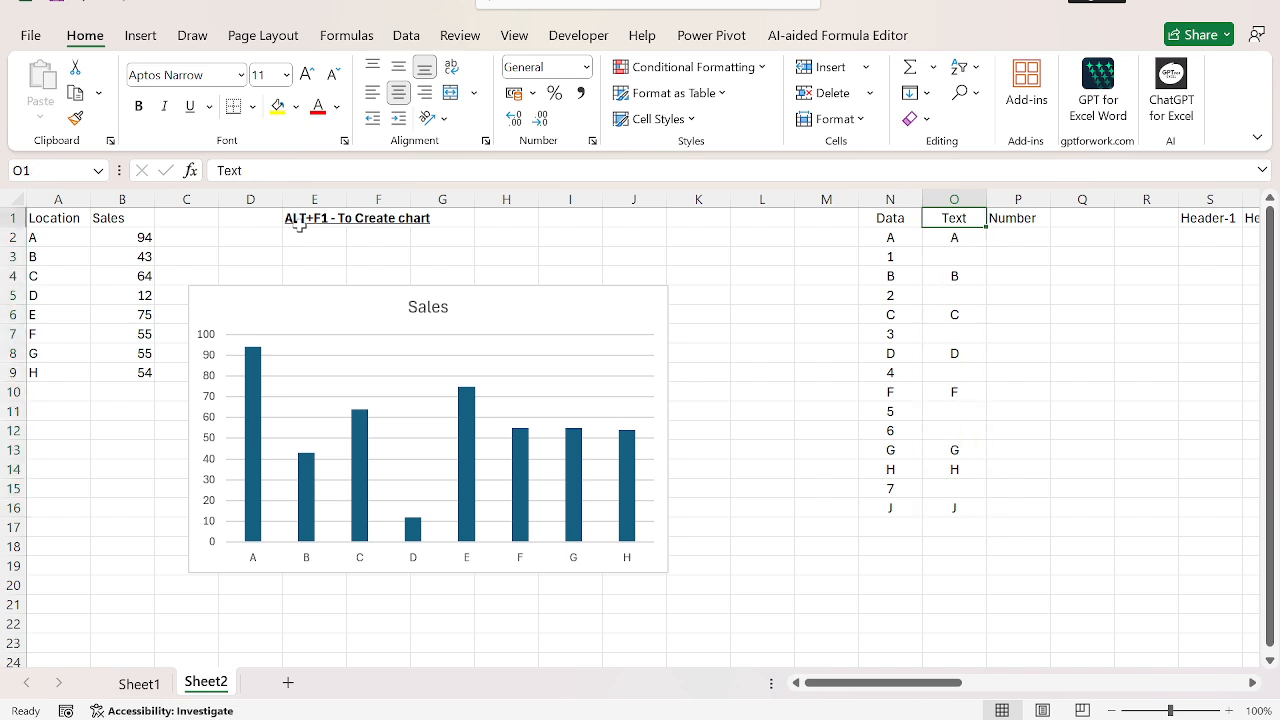
pyautogui.press('Down')
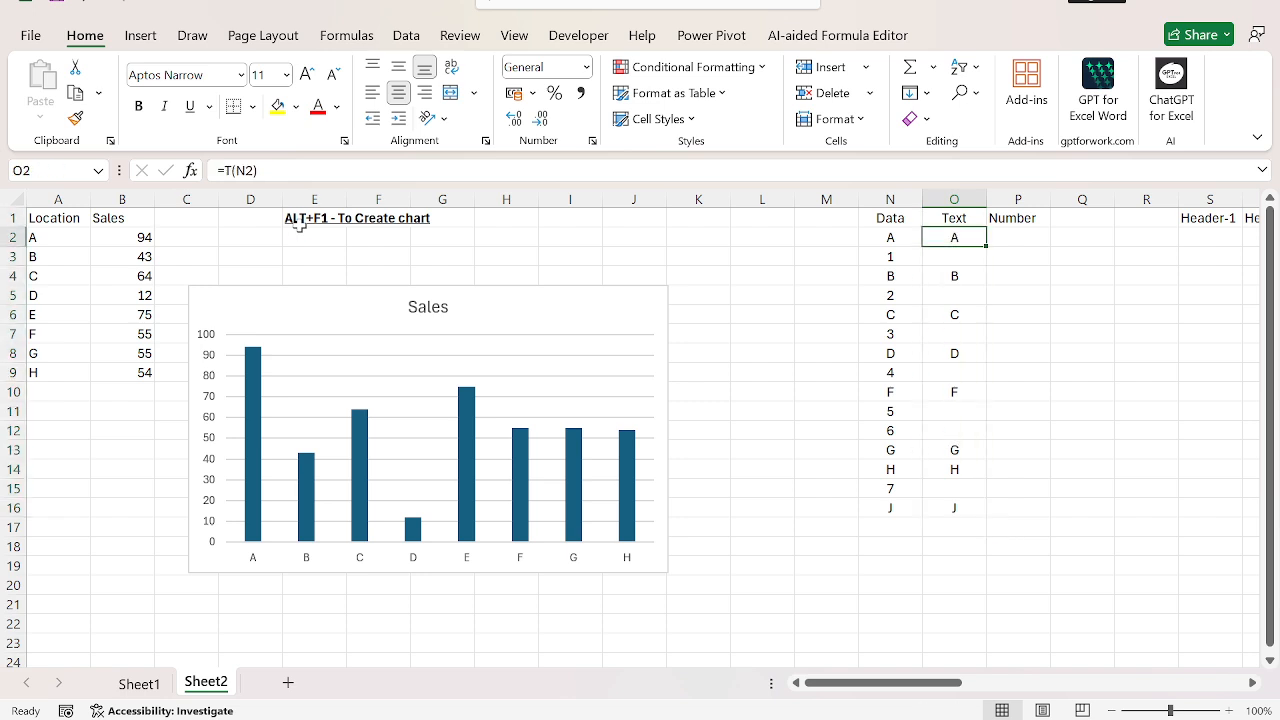
pyautogui.press('Right')
pyautogui.write('=')
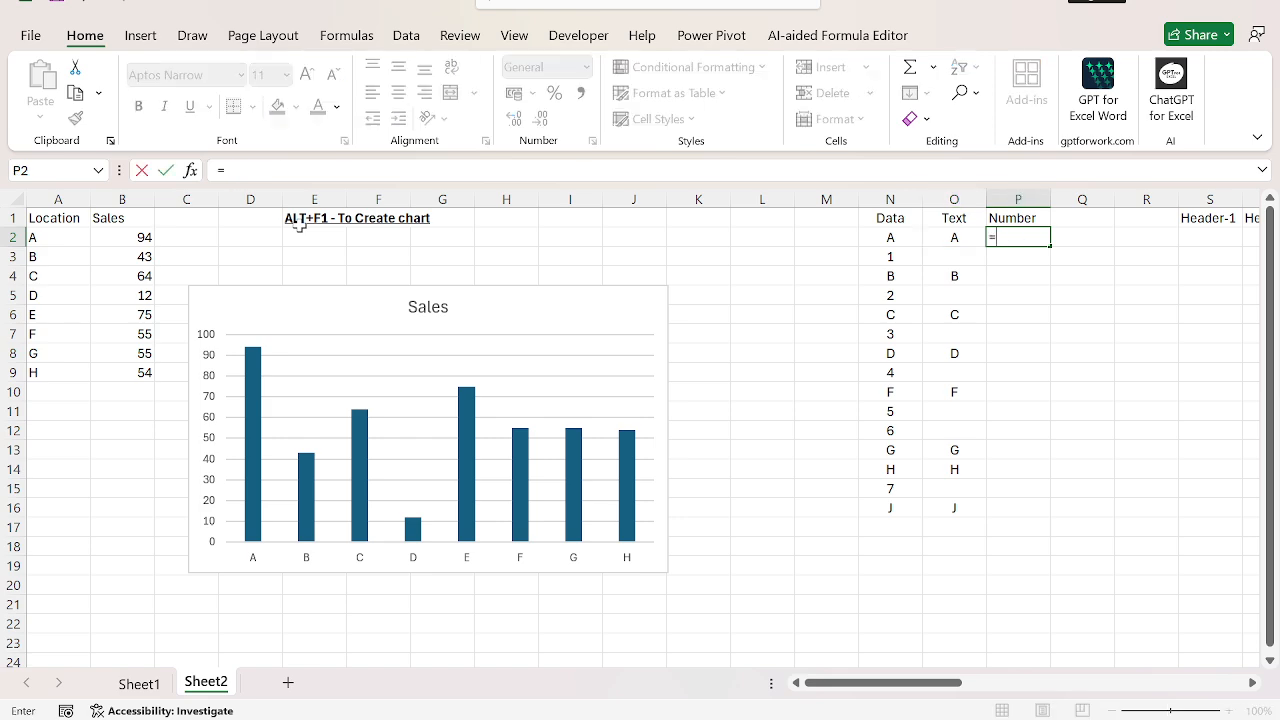
pyautogui.write('N(')
pyautogui.press('Left')
pyautogui.press('Left')
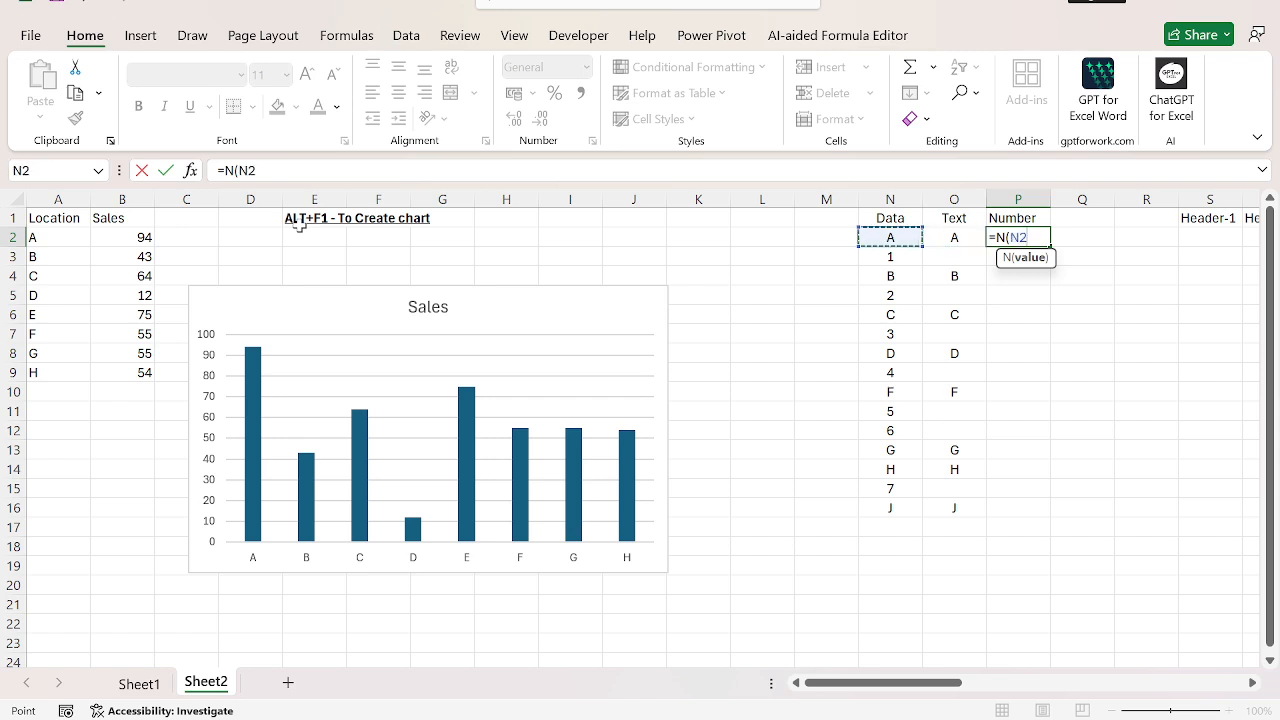
pyautogui.press('Return')
# Step: Fill the N formula in the Number column from P2 down through P16
pyautogui.press('Left')
pyautogui.hotkey('ctrl', 'Down')
pyautogui.press('Right')
pyautogui.hotkey('ctrl', 'shift', 'Up')
pyautogui.hotkey('ctrl', 'd')
# Step: Change the formula in P2 to =IF(N(N2)=0,"",N(N2)) so that zeros are left blank
pyautogui.hotkey('ctrl', 'Up')
pyautogui.press('Down')
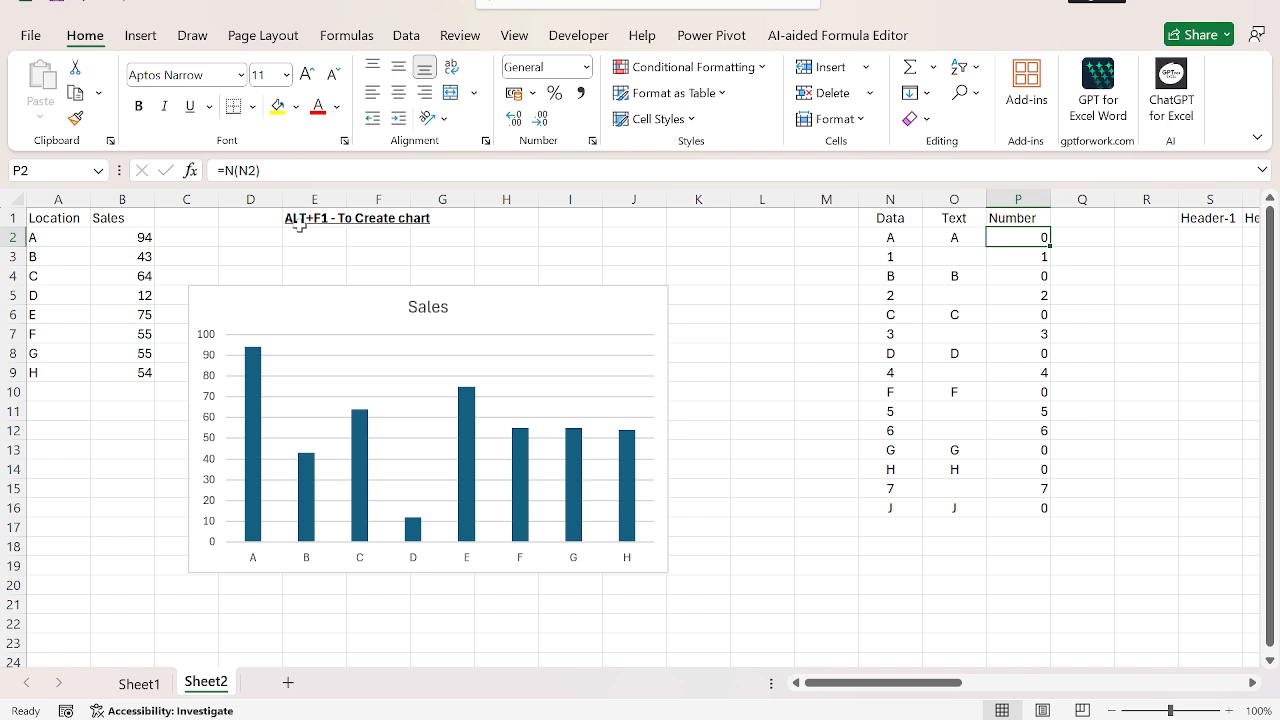
pyautogui.press('F2')
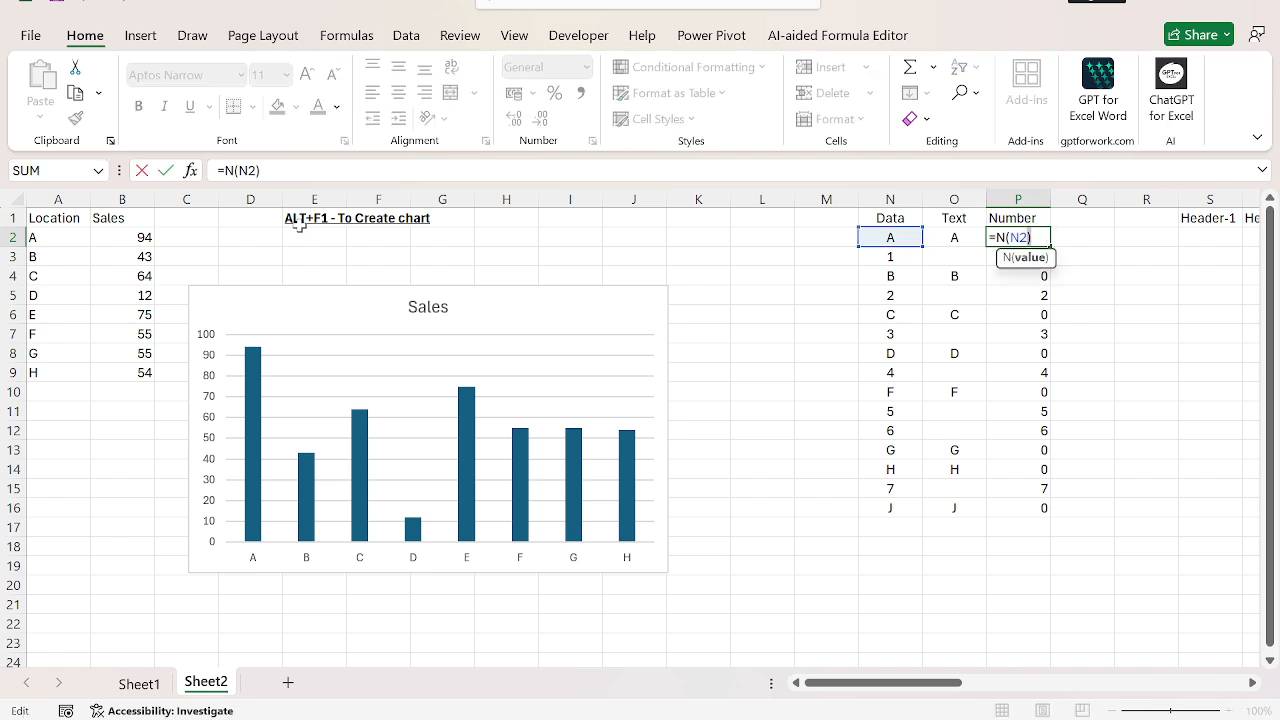
pyautogui.write('IF(N(N2')
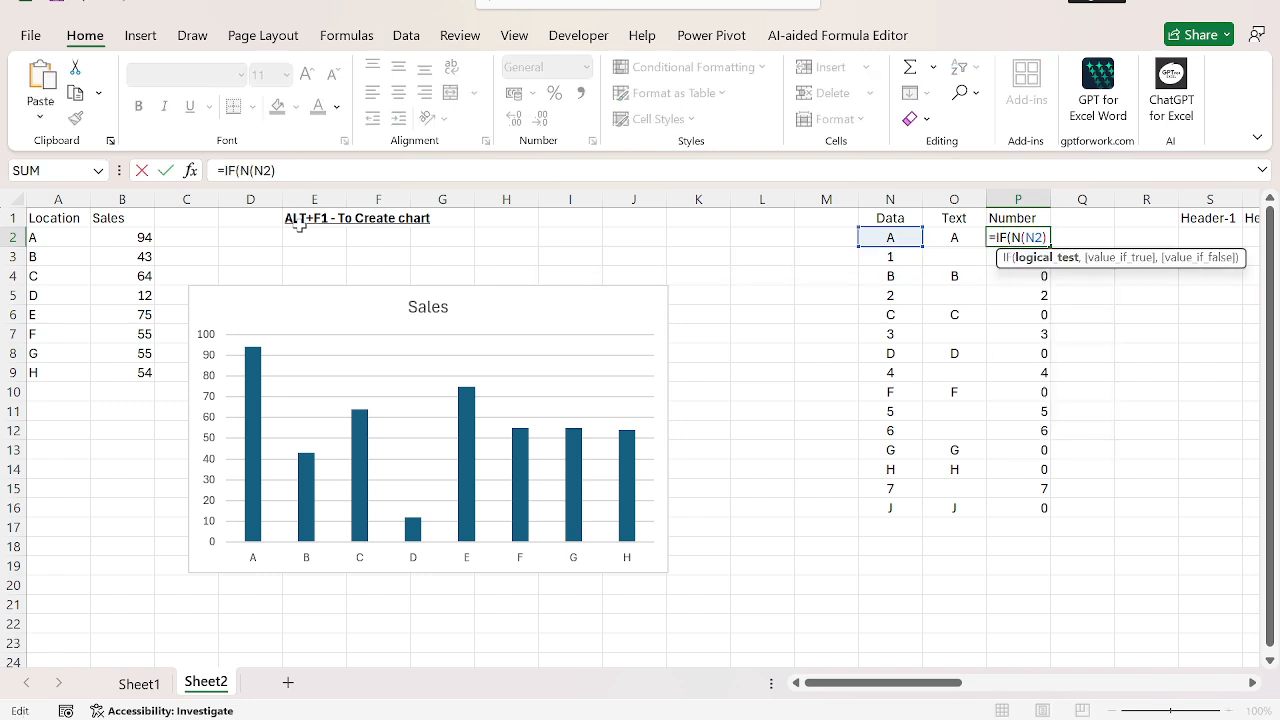
pyautogui.write(')=0,"",N(N2))')
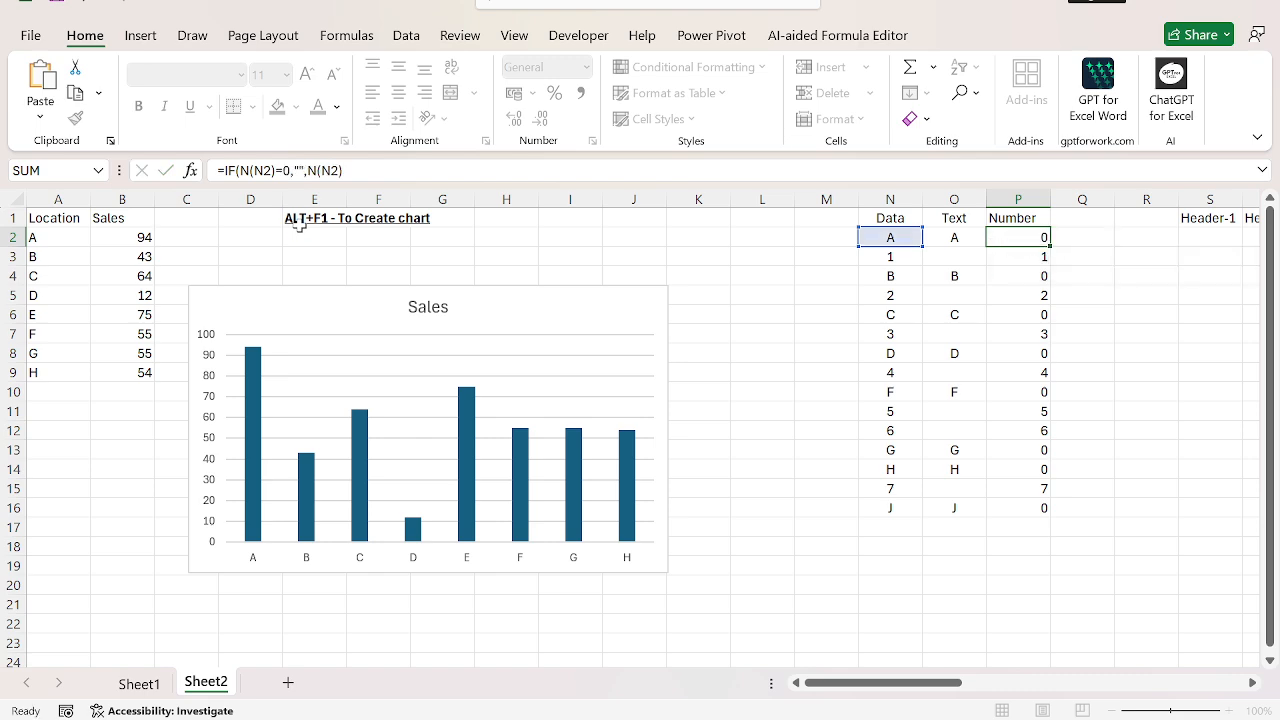
pyautogui.hotkey('ctrl', 'Return')
# Step: Fill the revised IF formula down the Number column from P2 through P16
pyautogui.hotkey('ctrl', 'shift', 'Down')
pyautogui.hotkey('ctrl', 'd')
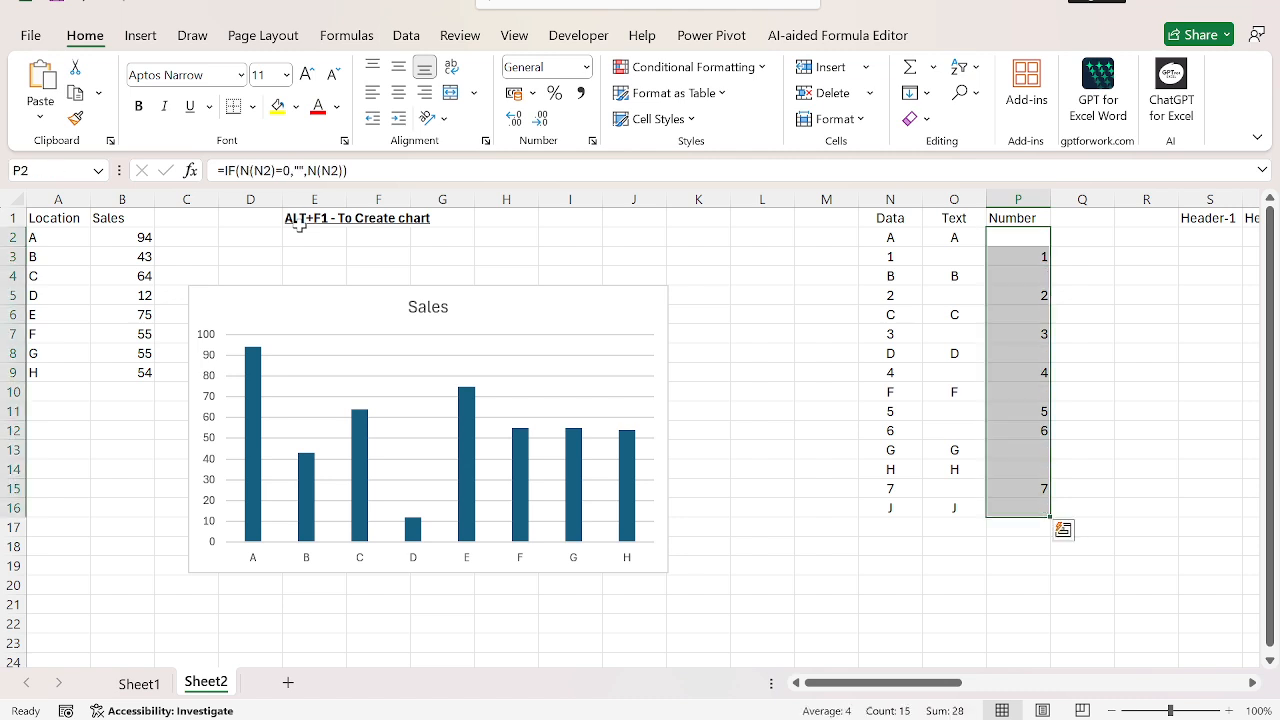
pyautogui.press('Up')
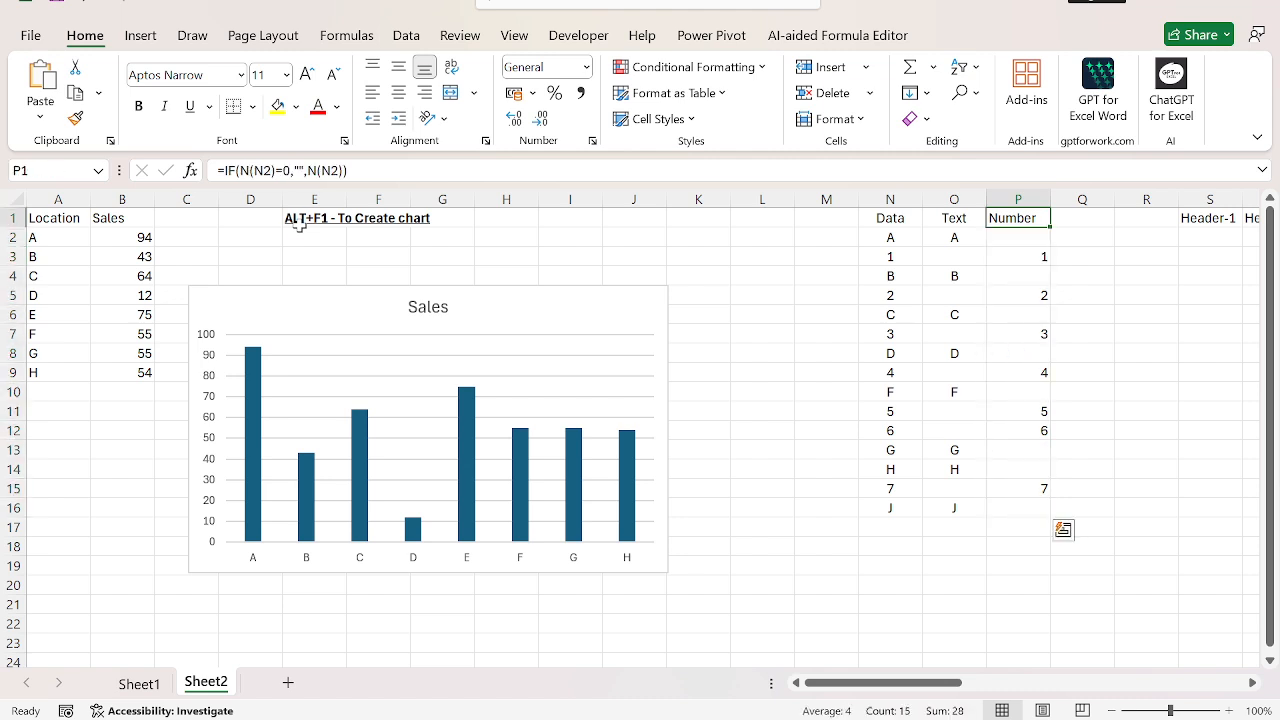
# Step: Copy the headers Header-1 through Header-33, starting at S1, into row 1 of a new sheet
pyautogui.hotkey('ctrl', 'Right')
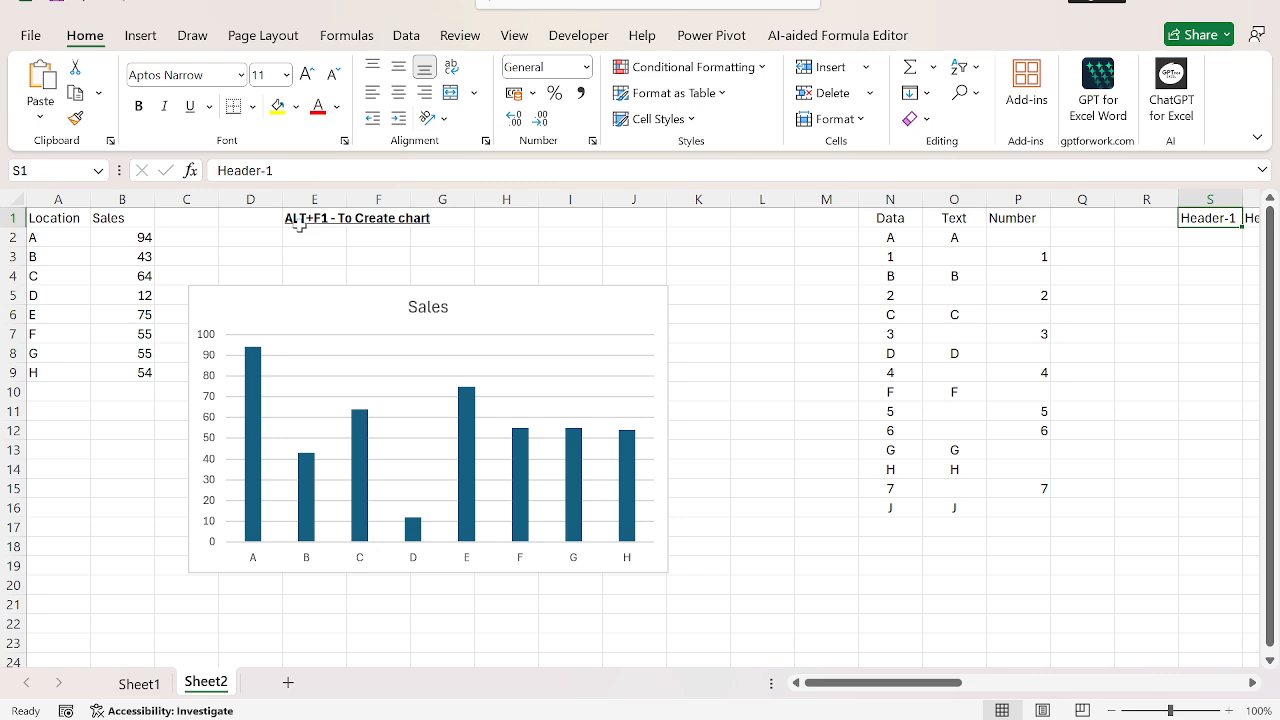
pyautogui.hotkey('ctrl', 'shift', 'Right')
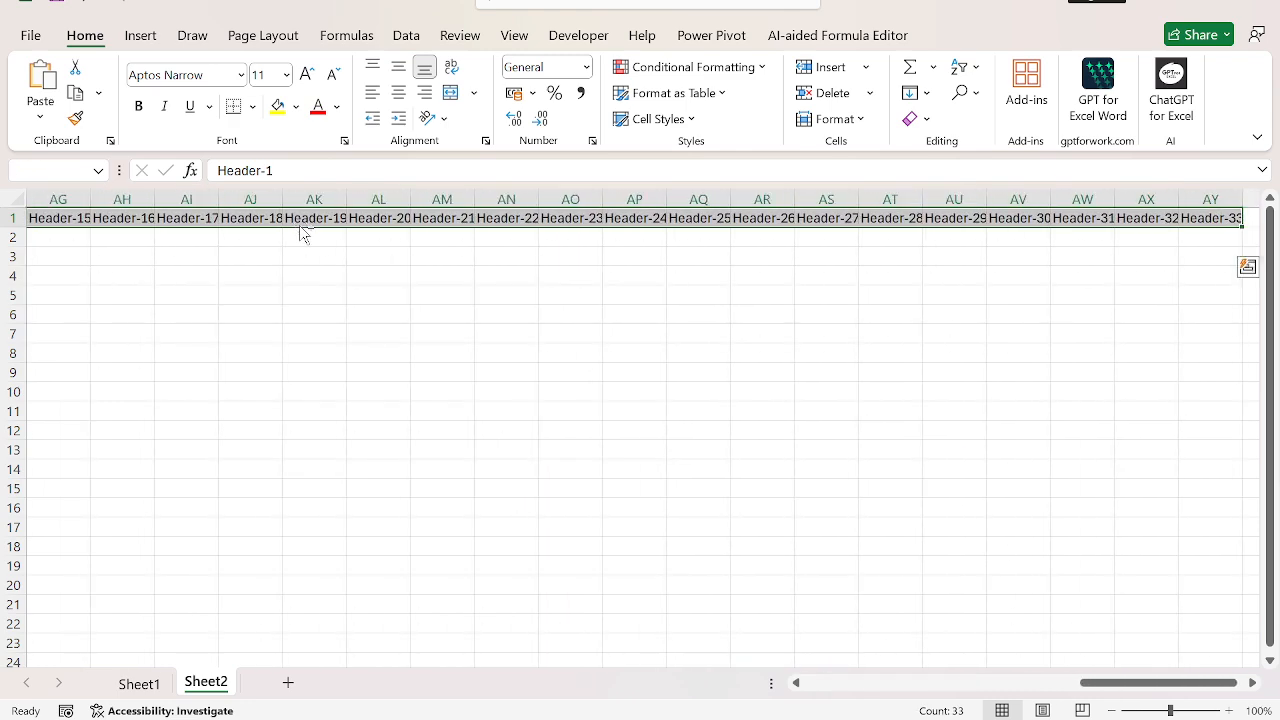
pyautogui.hotkey('ctrl', 'c')
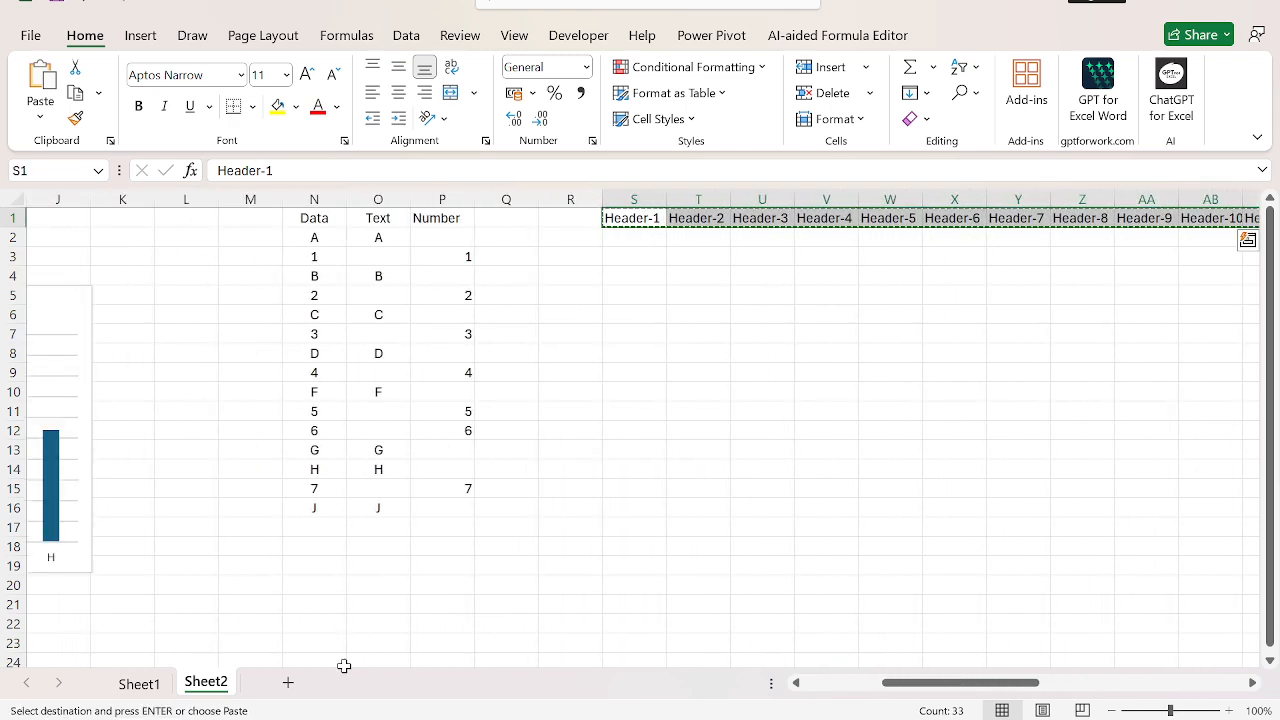
pyautogui.click(288, 682)
pyautogui.press('Return')
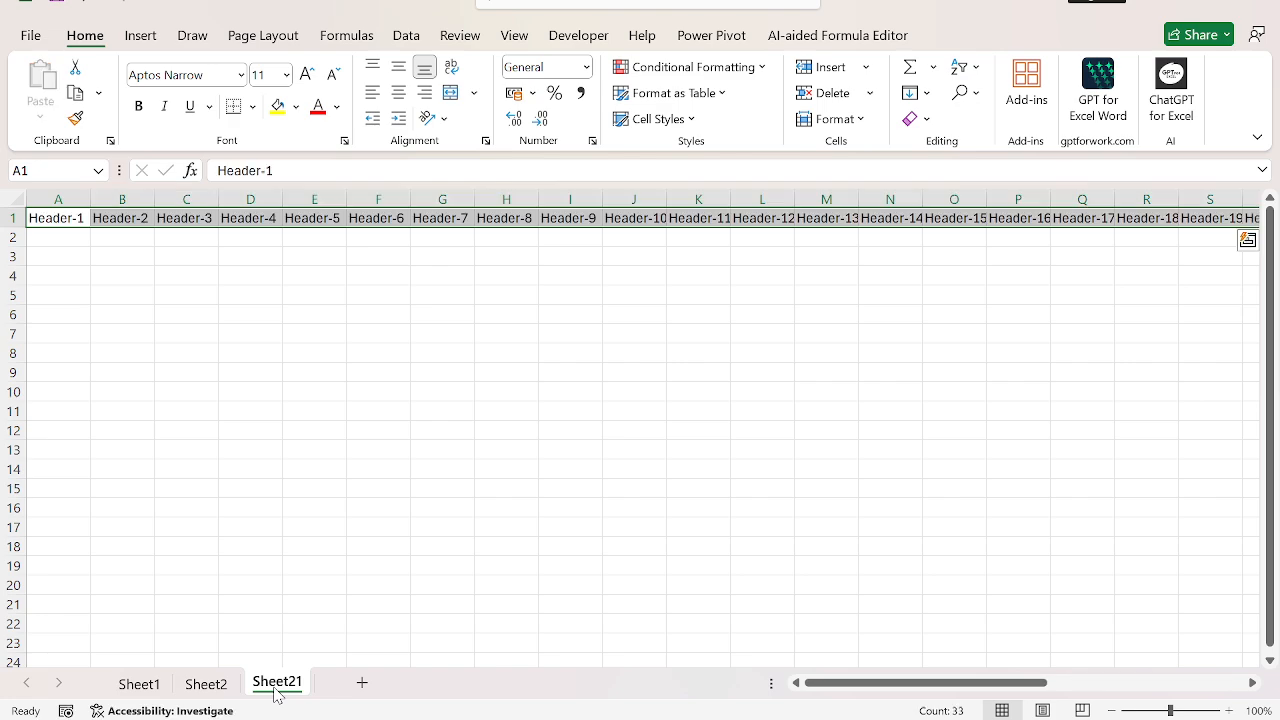
# Step: Apply all borders to the header row and the four blank rows beneath it, A1:AG5
pyautogui.hotkey('ctrl', 'shift', 'Right')
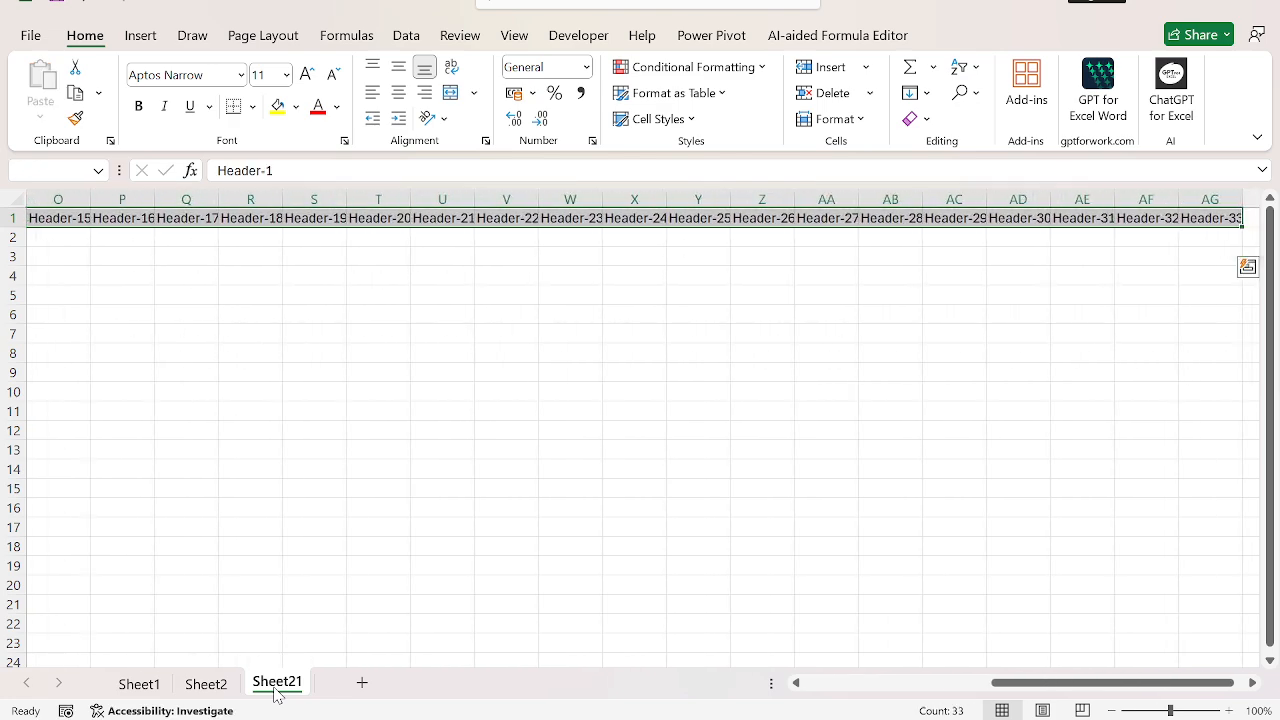
pyautogui.hotkey('ctrl', 'Home')
pyautogui.hotkey('ctrl', 'shift', 'Right')
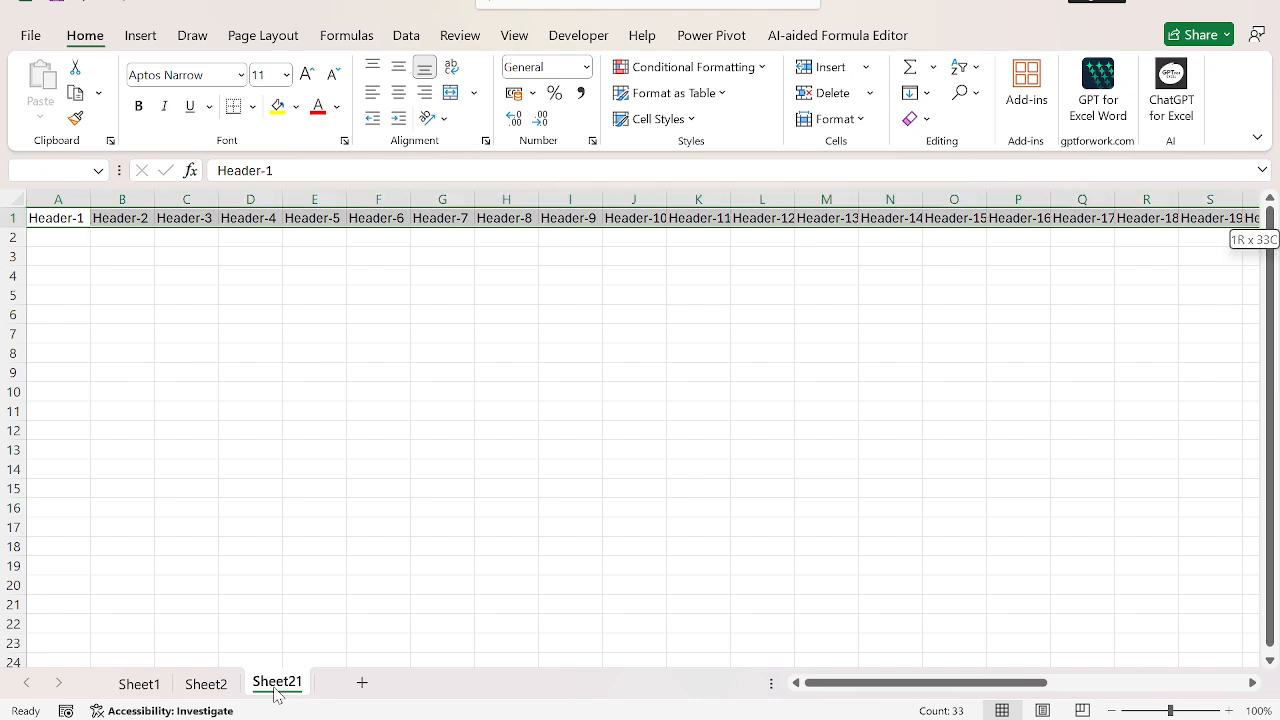
pyautogui.hotkey('shift', 'Down')
pyautogui.hotkey('shift', 'Down')
pyautogui.hotkey('shift', 'Down')
pyautogui.hotkey('shift', 'Down')
pyautogui.press('h')
pyautogui.press('b')
pyautogui.press('a')
pyautogui.press('Down')
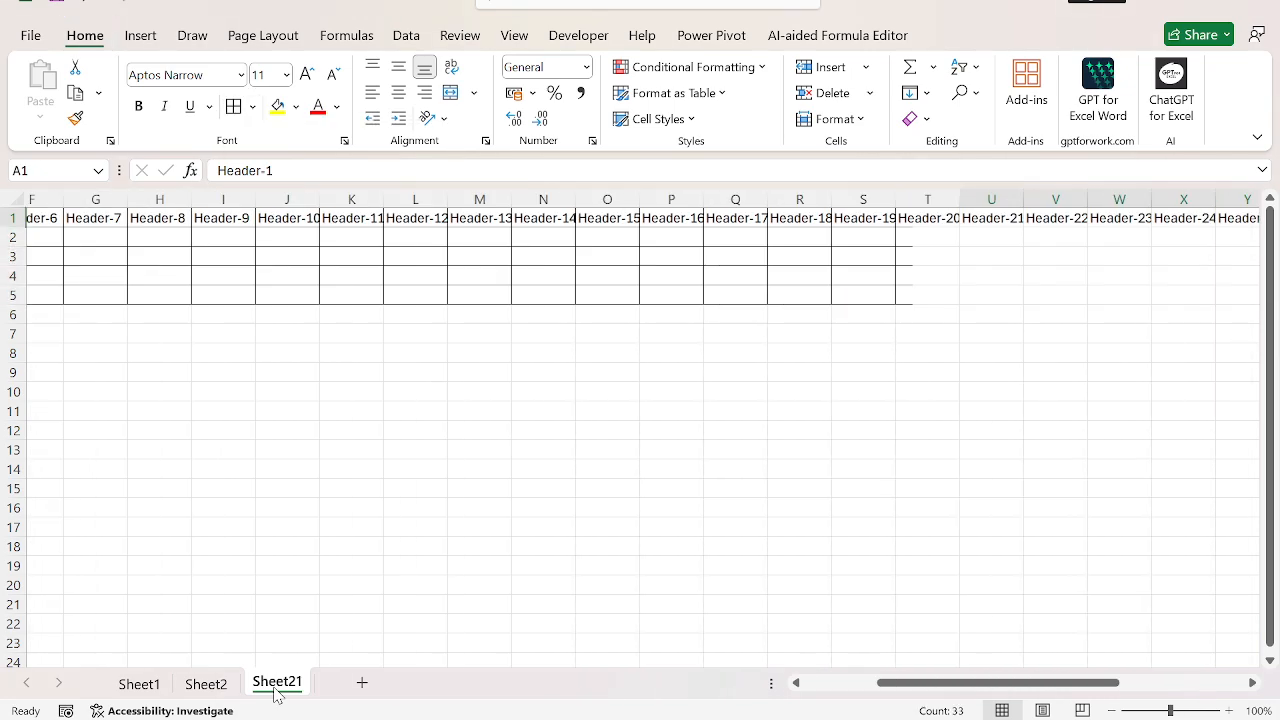
# Step: Fill the header row A1:AG1 with yellow
pyautogui.press('Up')
pyautogui.hotkey('ctrl', 'shift', 'Right')
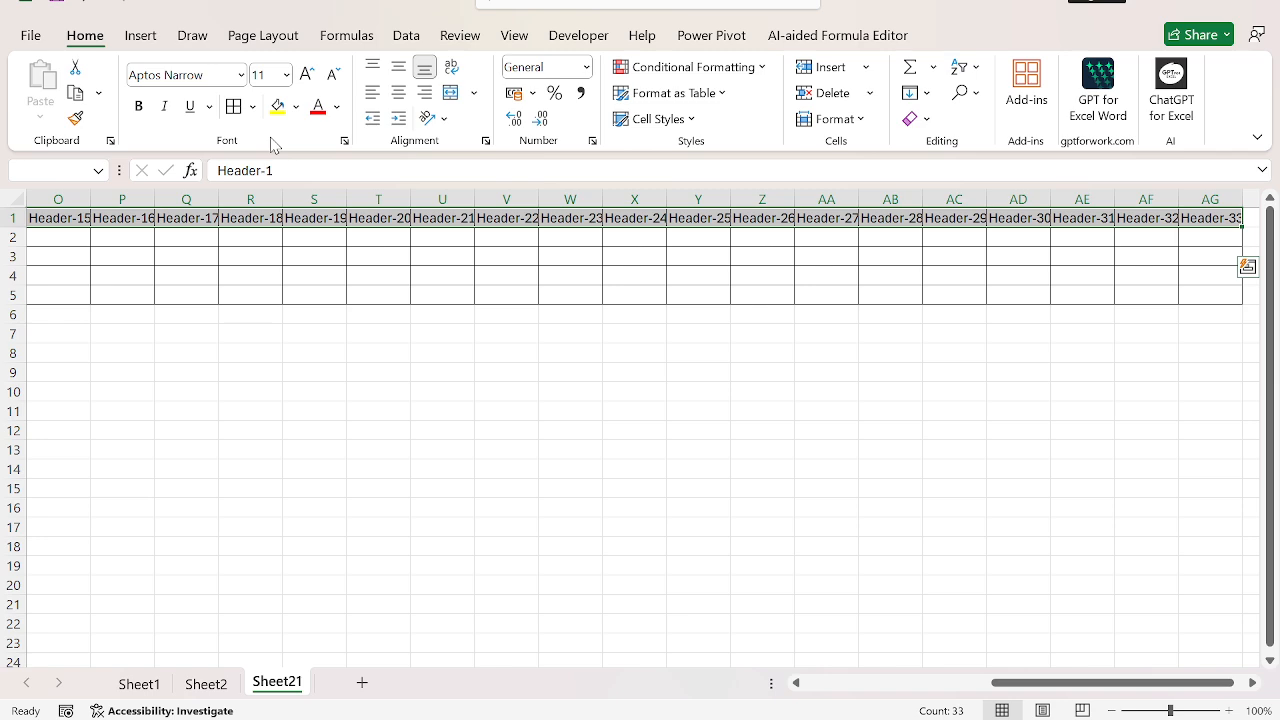
pyautogui.click(277, 107)
pyautogui.hotkey('ctrl', 'Home')
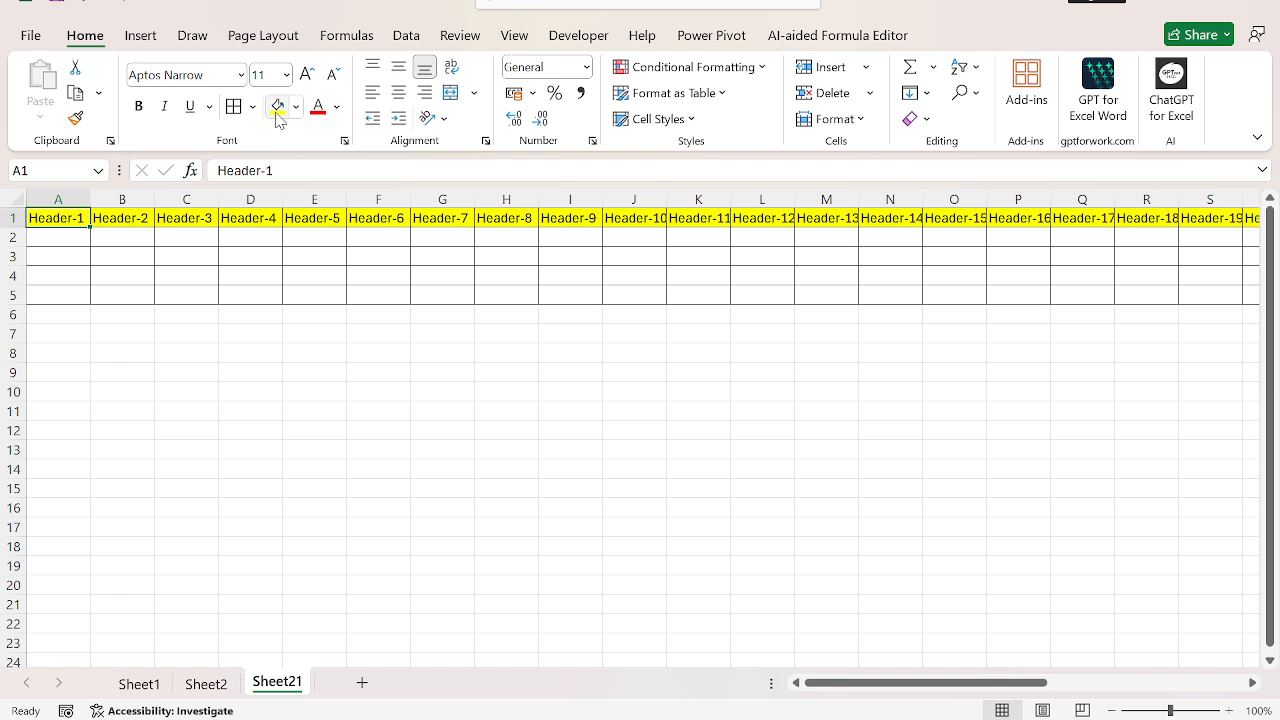
# Step: Enter the sample values 12 in A2 and 212 in B2
pyautogui.press('Down')
pyautogui.write('12')
pyautogui.press('Tab')
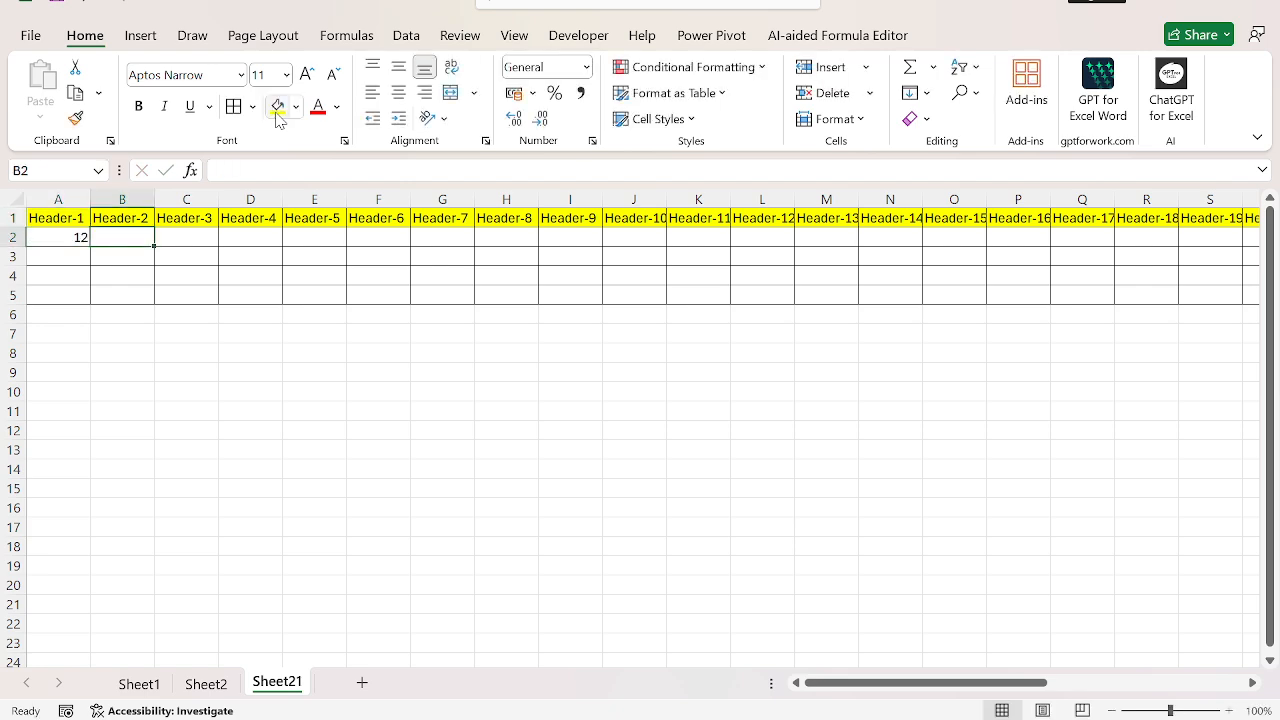
pyautogui.write('212')
pyautogui.press('Tab')
pyautogui.write('31')
pyautogui.press('Escape')
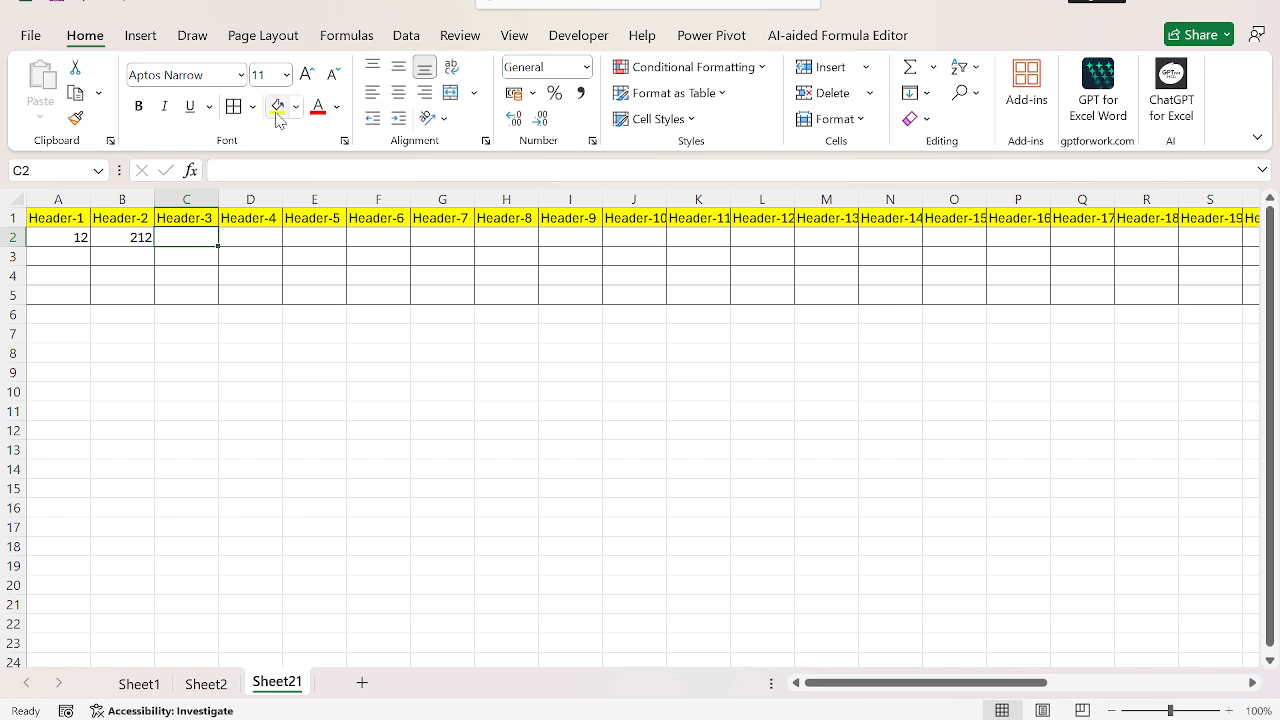
# Step: Clear the sample values from cells A2:B2
pyautogui.press('Left')
pyautogui.hotkey('shift', 'Left')
pyautogui.press('Delete')
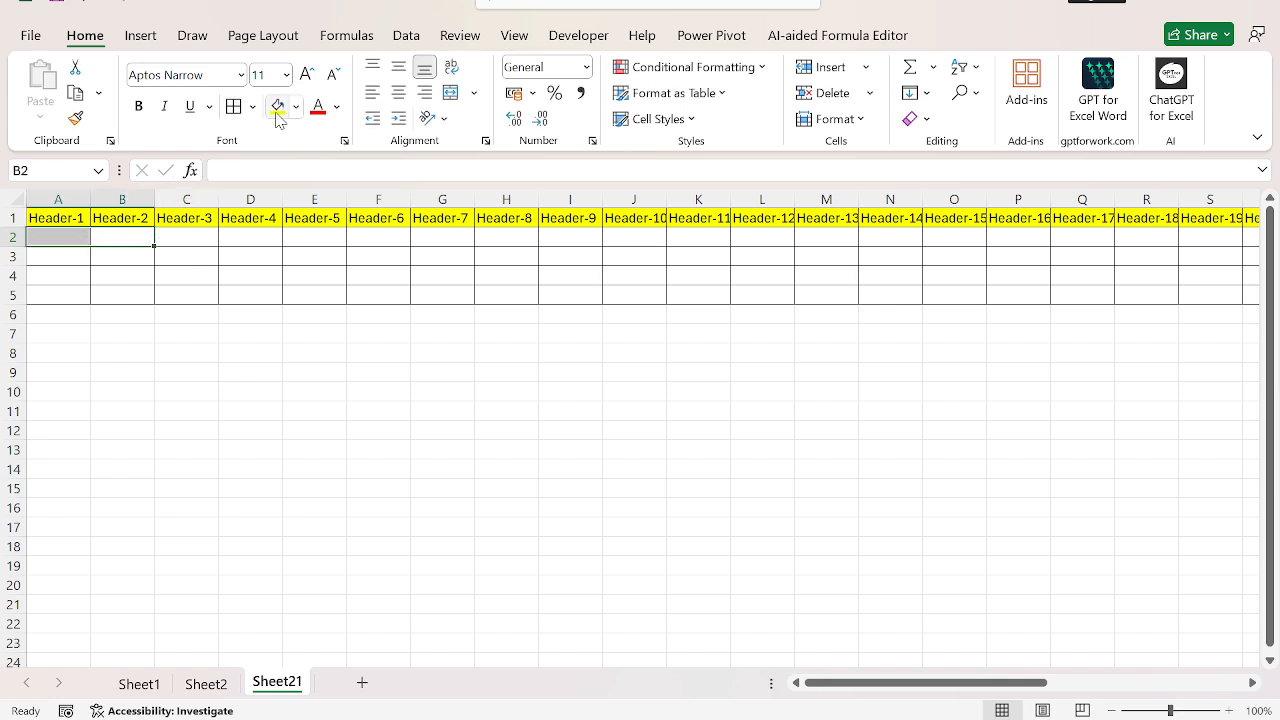
# Step: Try to open a data form for the header row together with the blank rows beneath it
pyautogui.hotkey('ctrl', 'Home')
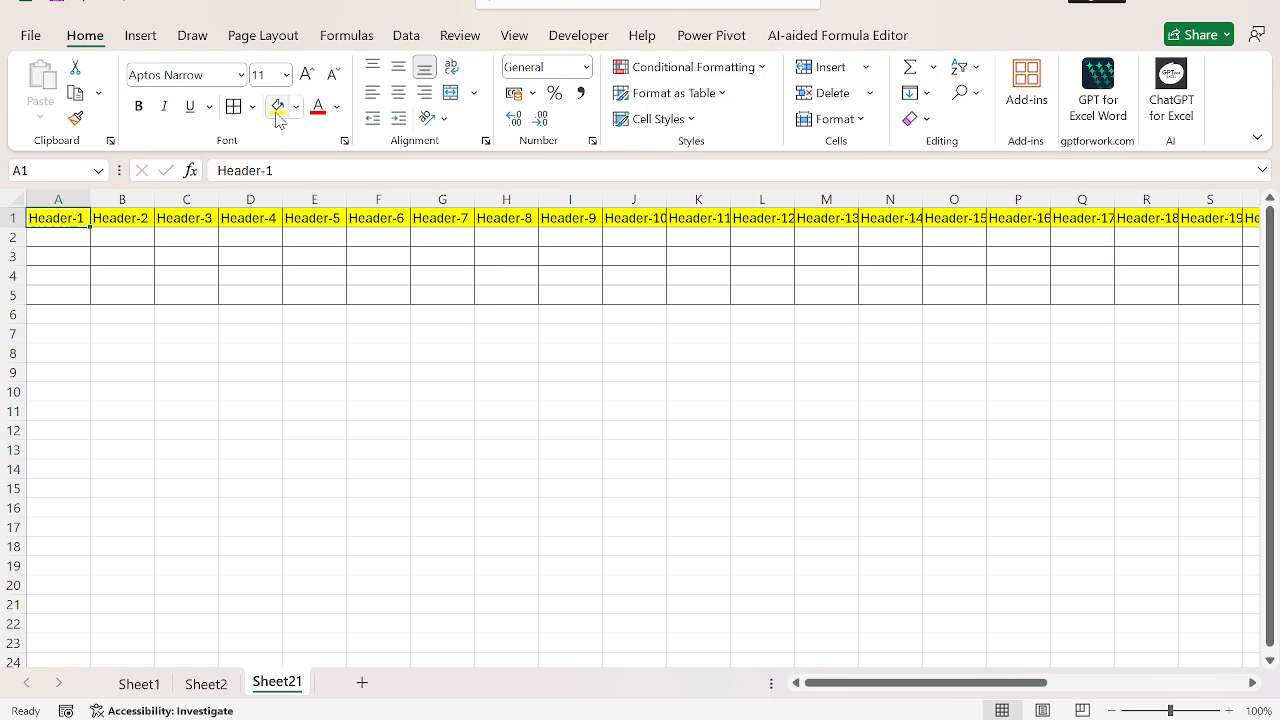
pyautogui.hotkey('ctrl', 'shift', 'Right')
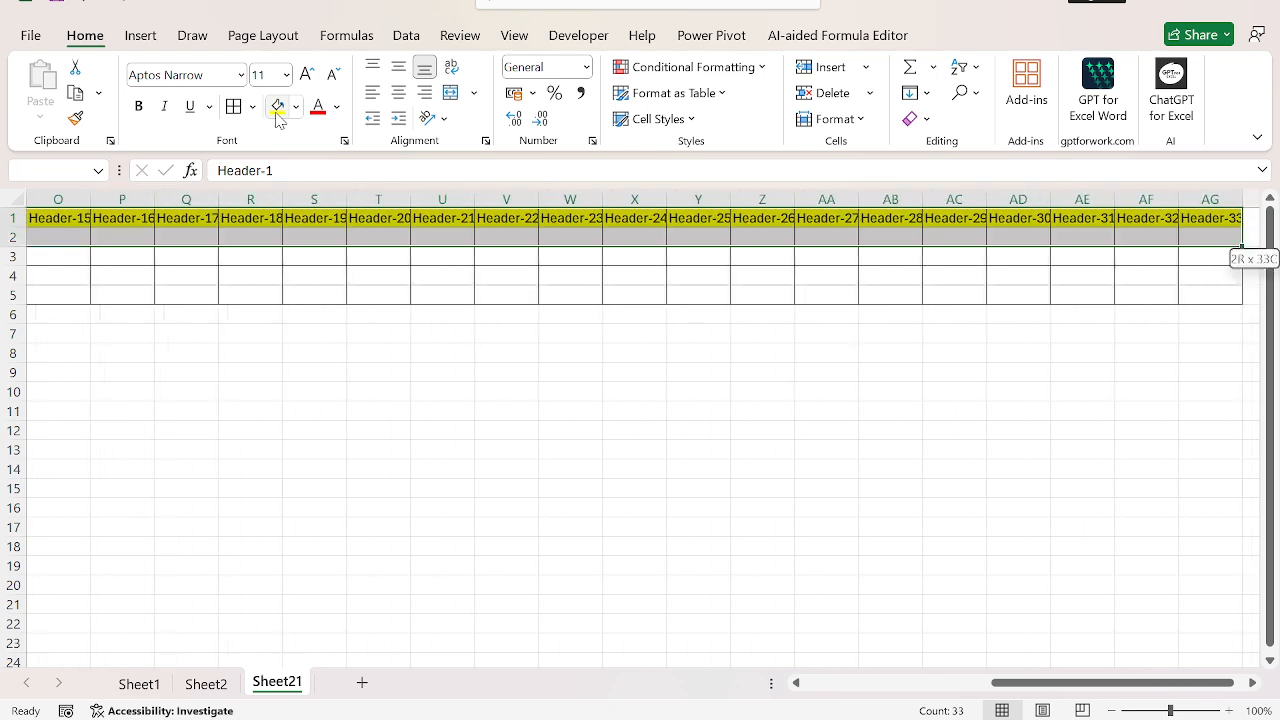
pyautogui.hotkey('alt', 'd')
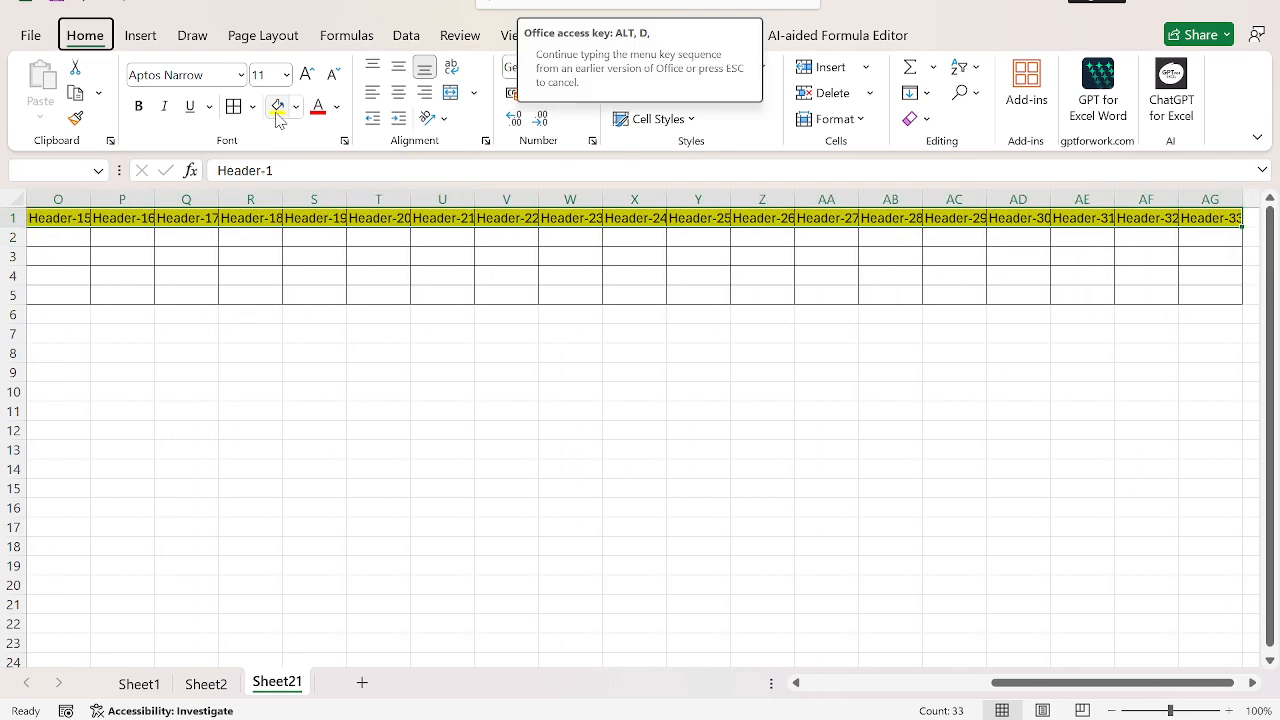
pyautogui.press('f')
pyautogui.press('f')
pyautogui.press('Escape')
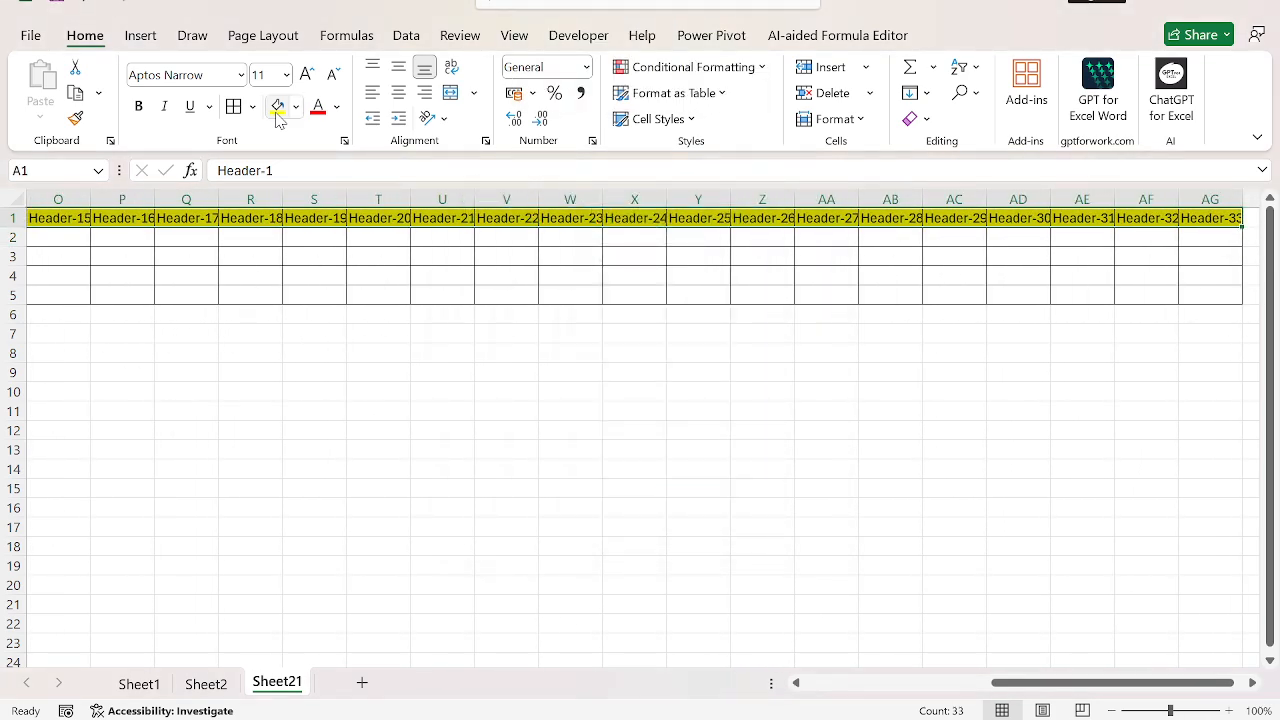
pyautogui.hotkey('shift', 'Down')
pyautogui.hotkey('shift', 'Down')
pyautogui.hotkey('ctrl', 'shift', 'l')
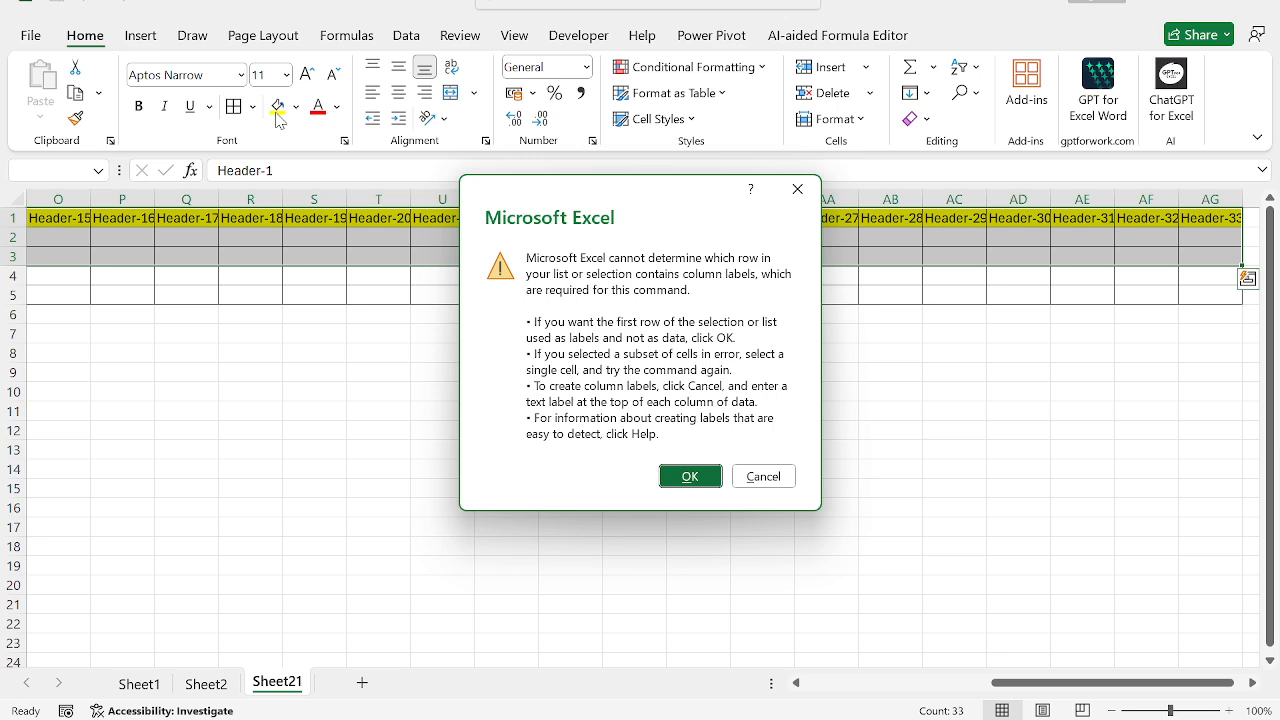
pyautogui.press('Escape')
# Step: AutoFit the widths of columns A through AG to their header text
pyautogui.hotkey('shift', 'Up')
pyautogui.hotkey('shift', 'Up')
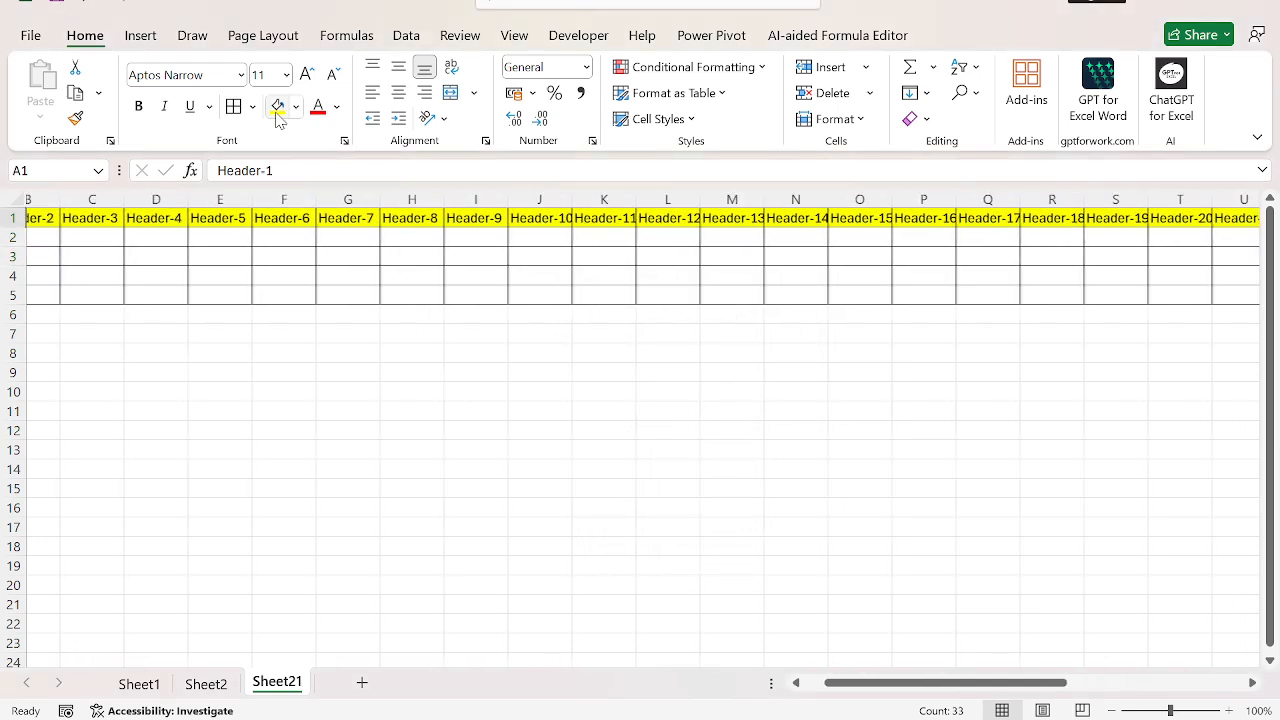
pyautogui.hotkey('alt', 'h')
pyautogui.press('o')
pyautogui.press('i')
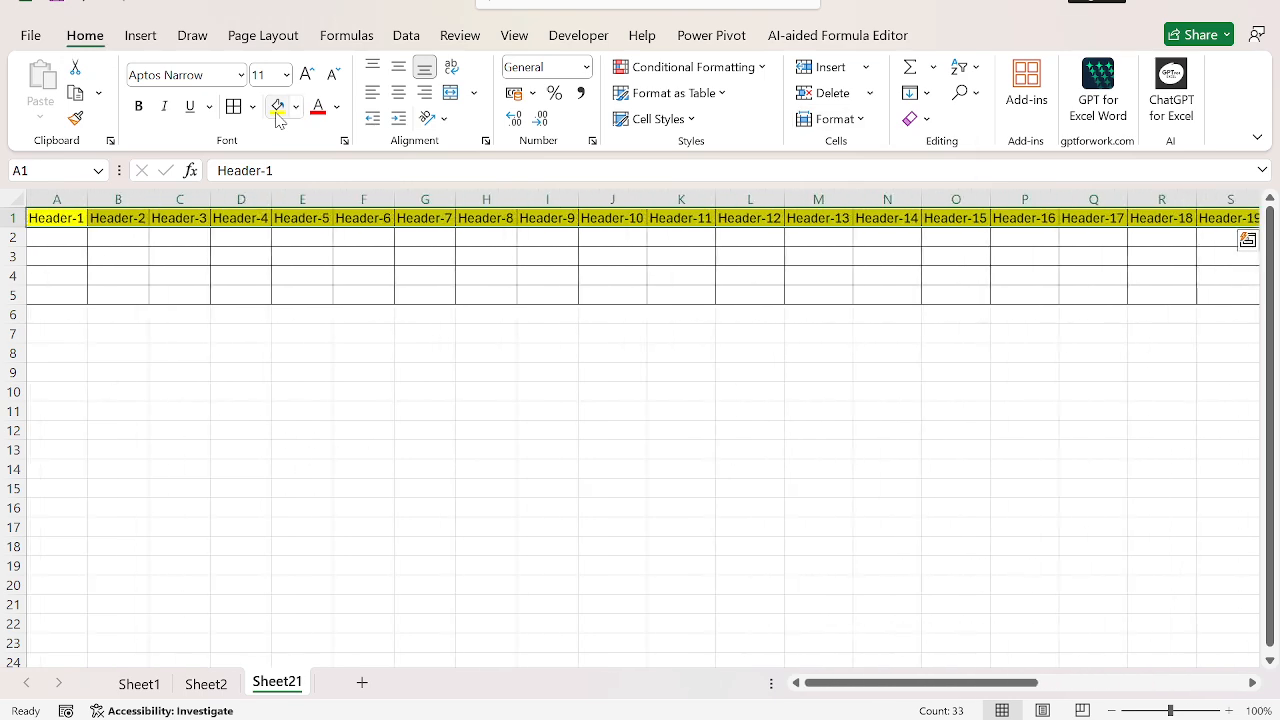
# Step: Enter the formula =RANDBETWEEN(12,100) in cell A2 under Header-1
pyautogui.press('Down')
pyautogui.write('=rand')
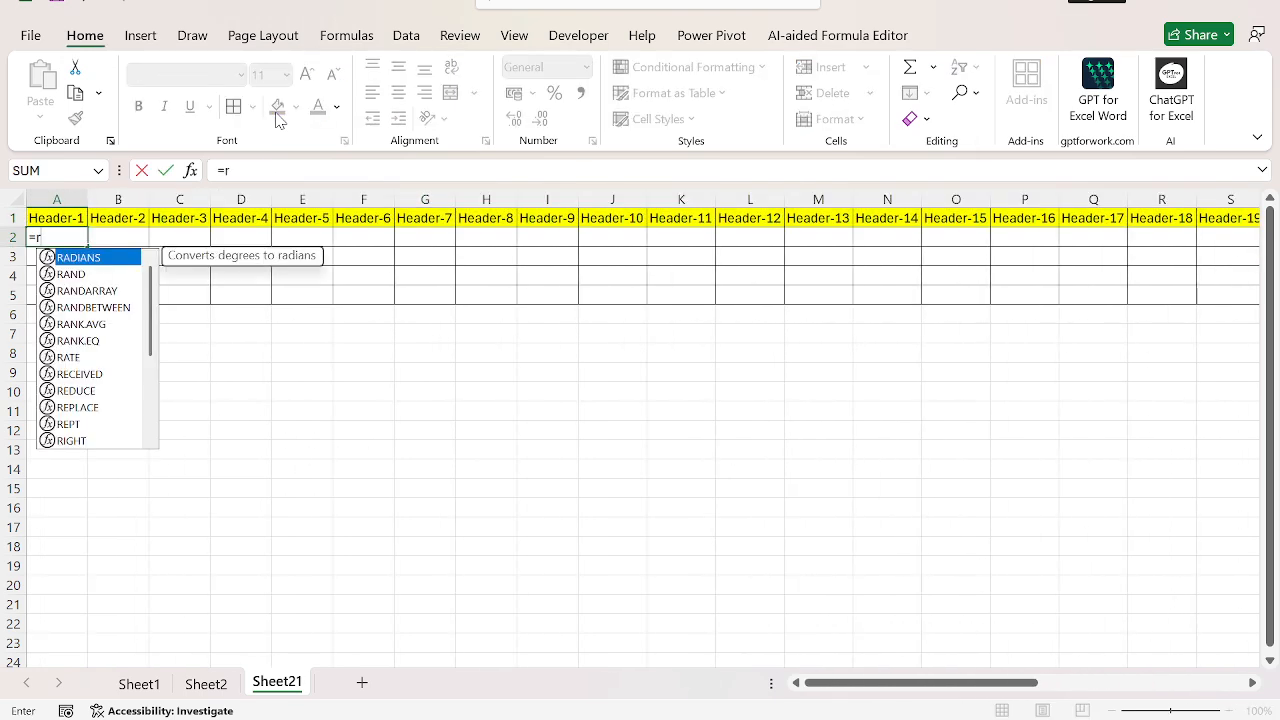
pyautogui.press('Down')
pyautogui.press('Down')
pyautogui.press('Tab')
pyautogui.write('12,100')
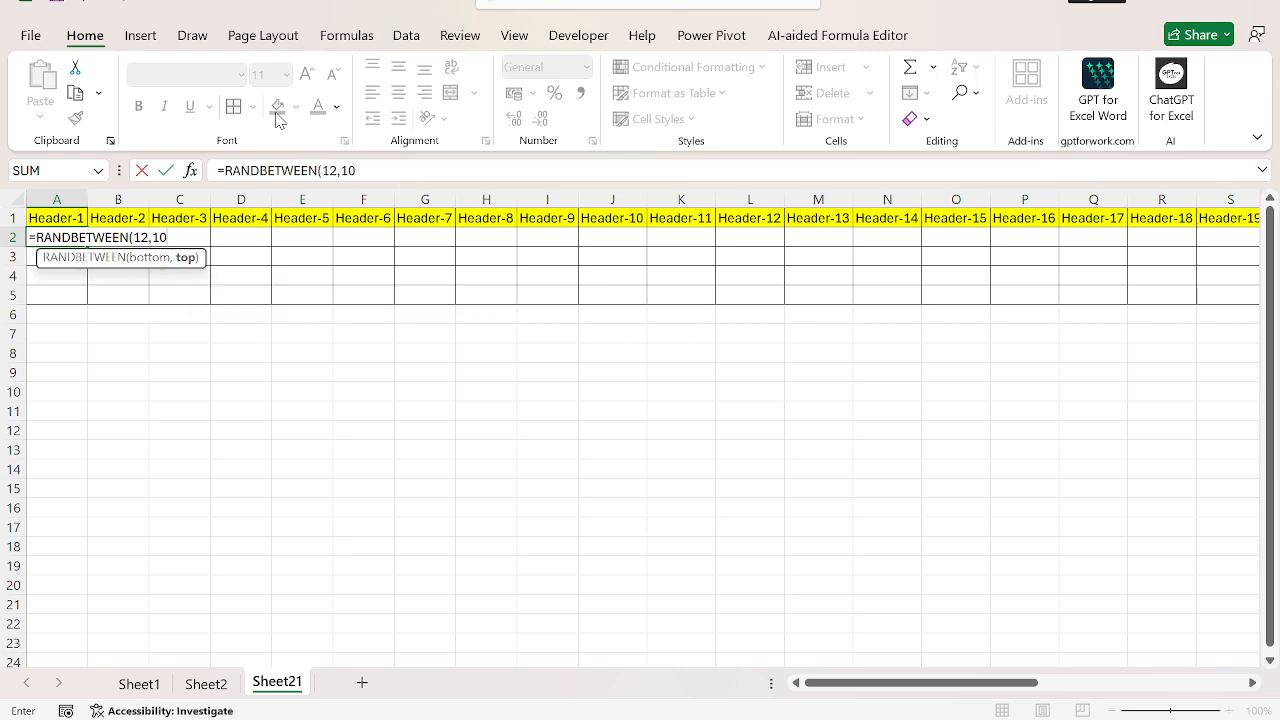
pyautogui.press('Return')
# Step: Fill the RANDBETWEEN formula across row 2 from A2 through AG2
pyautogui.press('Up')
pyautogui.press('Up')
pyautogui.hotkey('ctrl', 'Right')
pyautogui.press('Down')
pyautogui.hotkey('ctrl', 'shift', 'Left')
pyautogui.hotkey('ctrl', 'r')
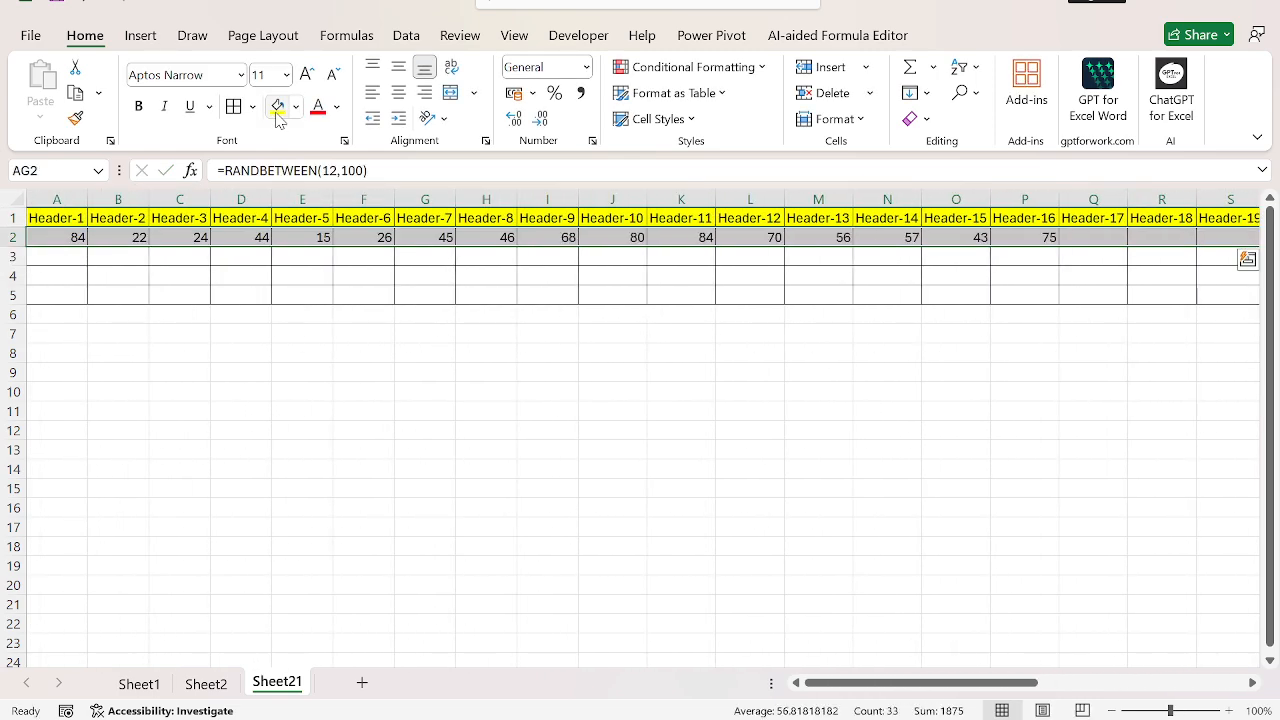
# Step: Try to open a data form for the headers and random values in A1:AG2
pyautogui.hotkey('ctrl', 'Left')
pyautogui.press('Up')
pyautogui.hotkey('ctrl', 'shift', 'Right')
pyautogui.hotkey('shift', 'Down')
pyautogui.hotkey('alt', 'd')
pyautogui.press('o')
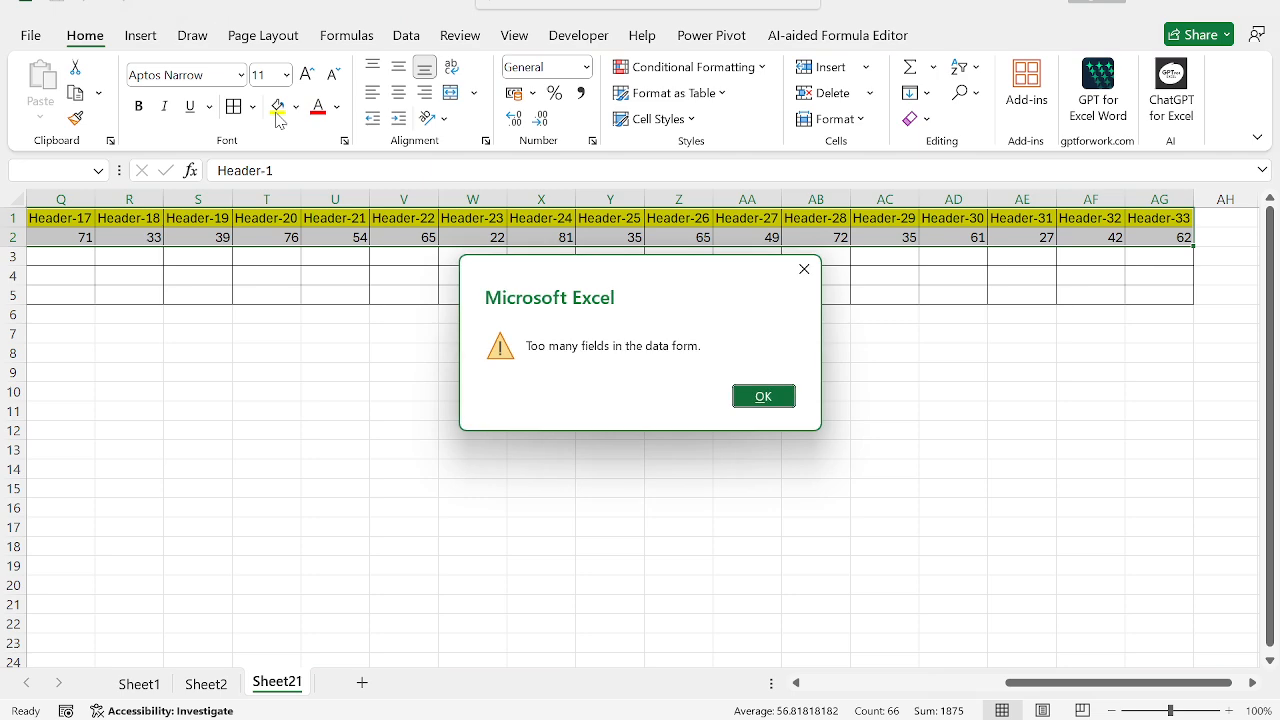
pyautogui.press('Return')
# Step: Delete columns N through AG, the ones holding Header-14 to Header-33
pyautogui.hotkey('ctrl', 'Home')
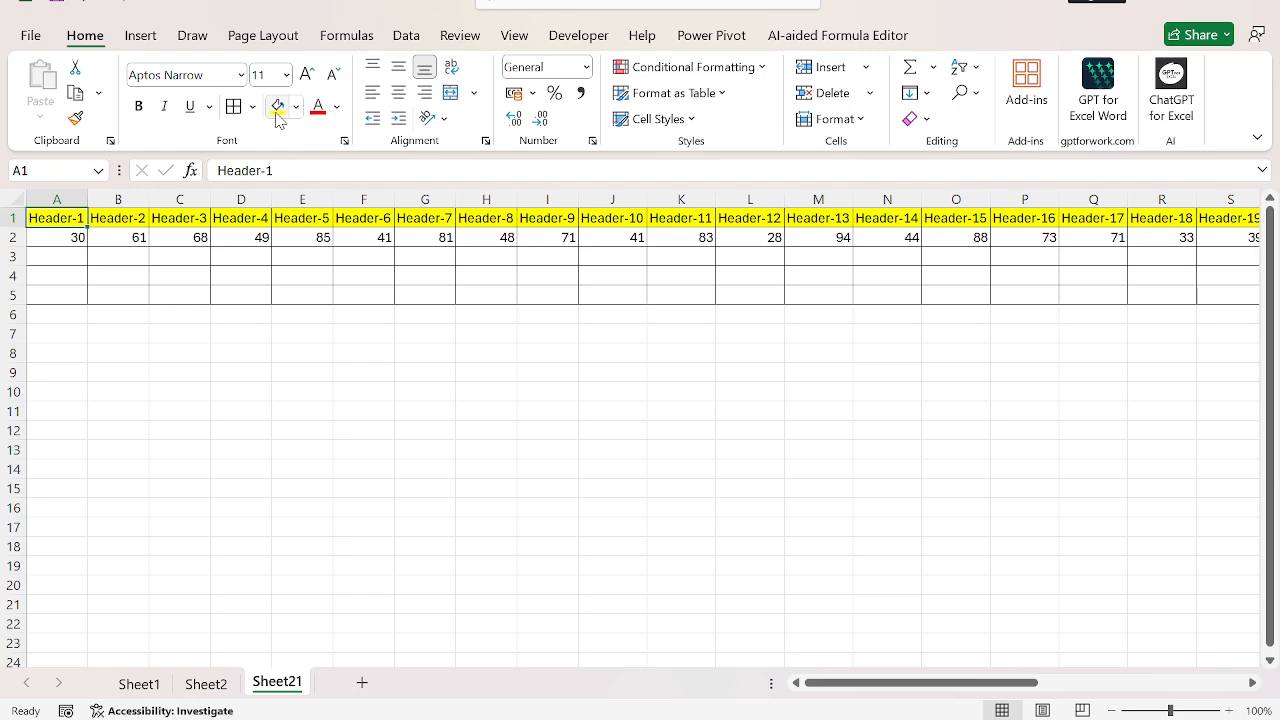
pyautogui.press('Right')
pyautogui.press('Right')
pyautogui.press('Right')
pyautogui.press('Right')
pyautogui.press('Right')
pyautogui.press('Right')
pyautogui.press('Right')
pyautogui.press('Right')
pyautogui.press('Right')
pyautogui.press('Right')
pyautogui.press('Right')
pyautogui.press('Right')
pyautogui.press('Right')
pyautogui.press('Right')
pyautogui.press('Left')
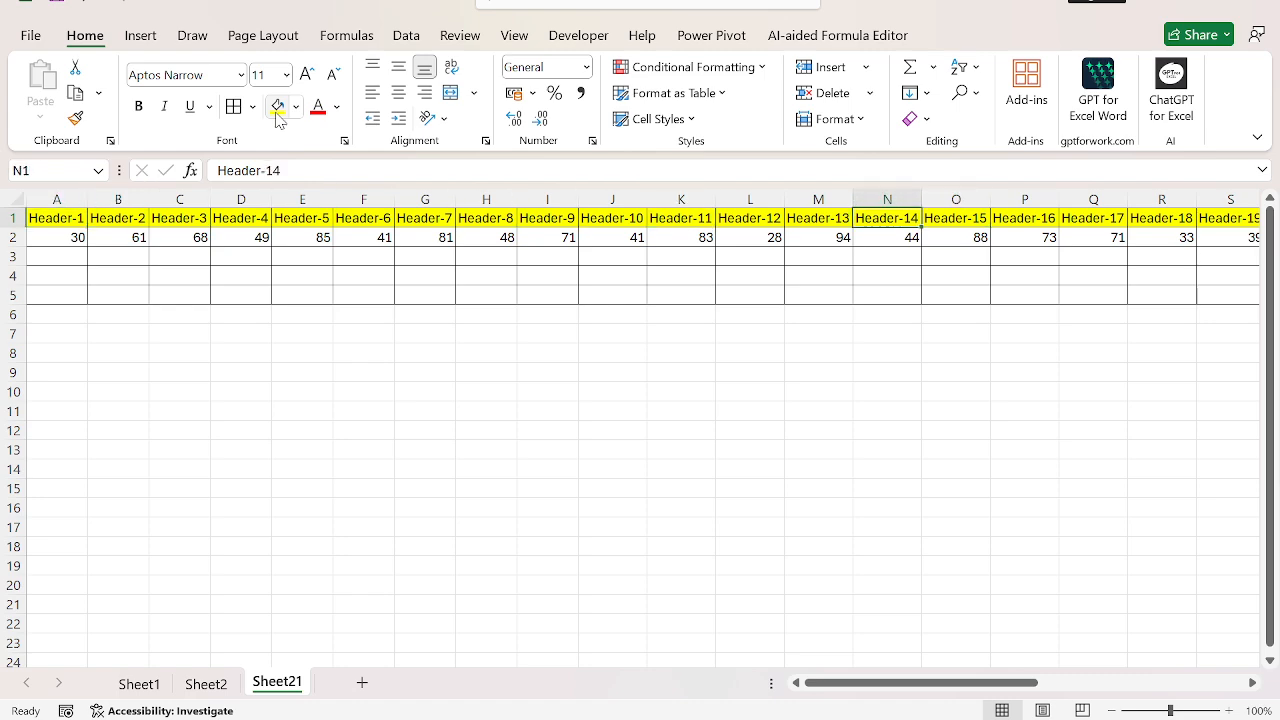
pyautogui.hotkey('ctrl', 'shift', 'Right')
pyautogui.hotkey('ctrl', 'space')
pyautogui.hotkey('ctrl', '-')
pyautogui.press('Left')
pyautogui.hotkey('ctrl', 'Home')
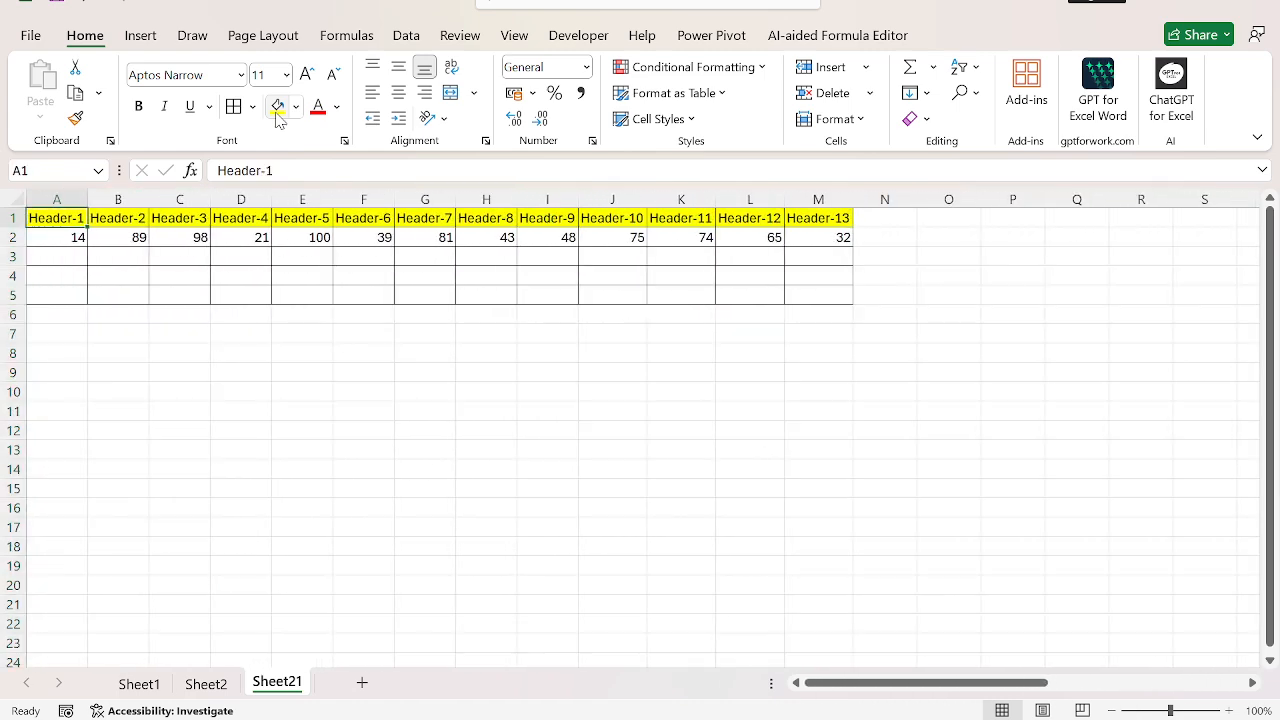
# Step: Try to add a new record through a data form for the Header-1 to Header-13 table
pyautogui.hotkey('ctrl', 'shift', 'Right')
pyautogui.hotkey('ctrl', 'shift', 'Down')
pyautogui.hotkey('alt', 'd')
pyautogui.press('o')
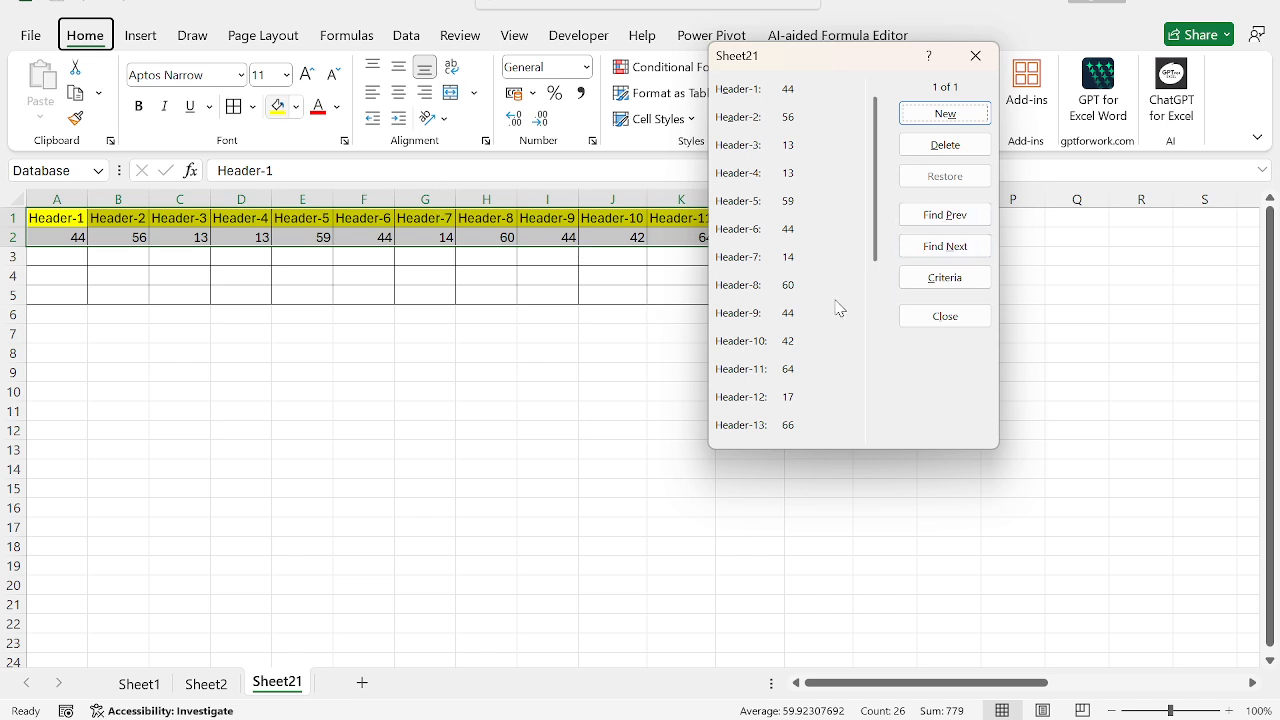
pyautogui.press('Escape')
pyautogui.hotkey('shift', 'Up')
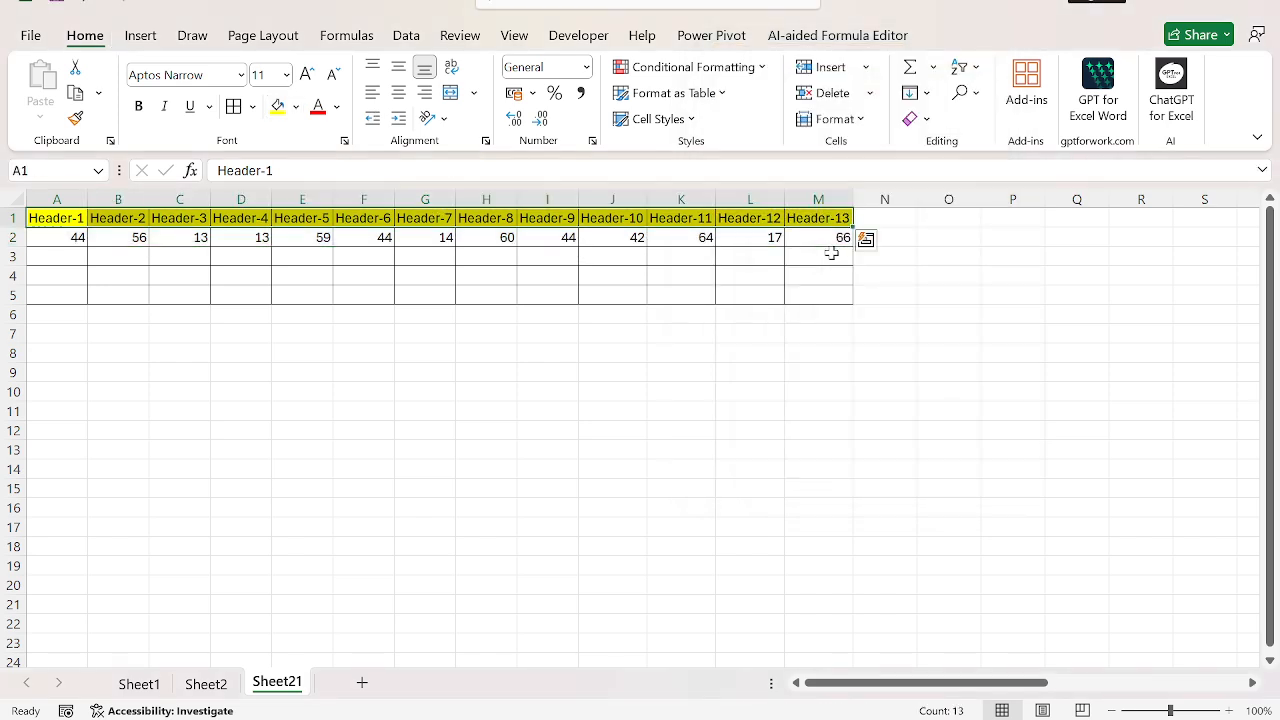
pyautogui.hotkey('alt', 'd')
pyautogui.press('o')
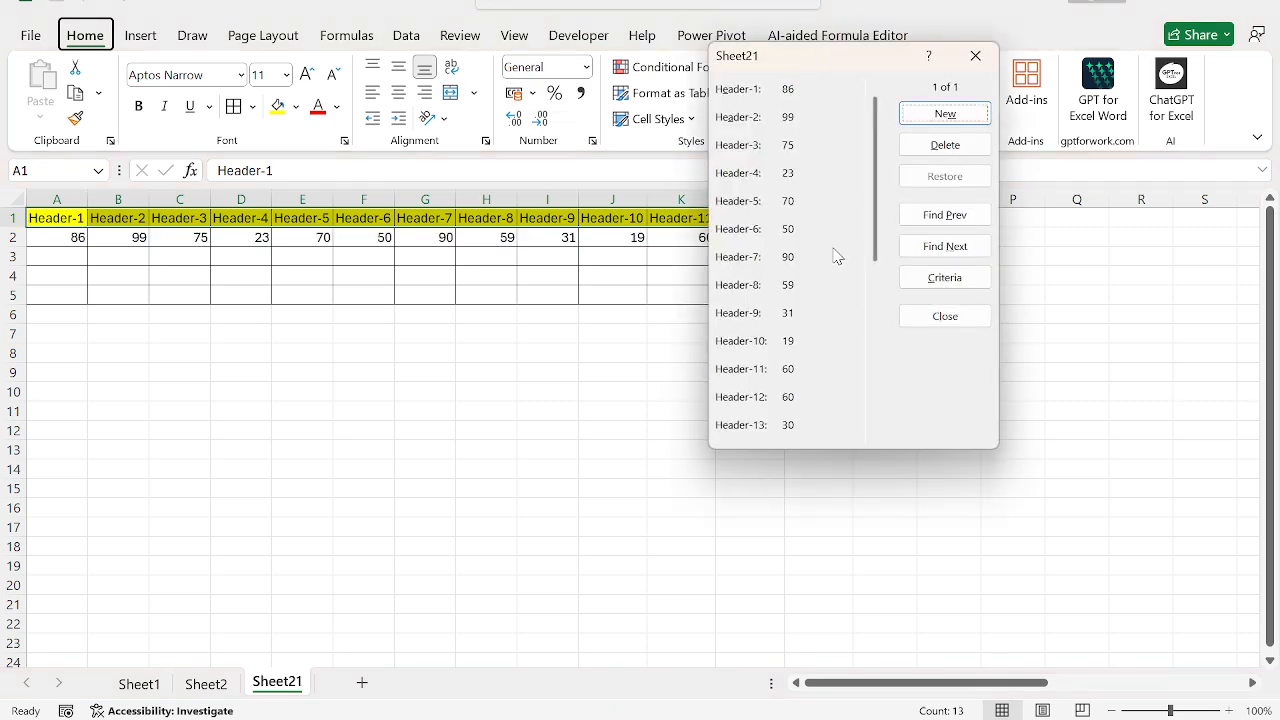
pyautogui.click(945, 114)
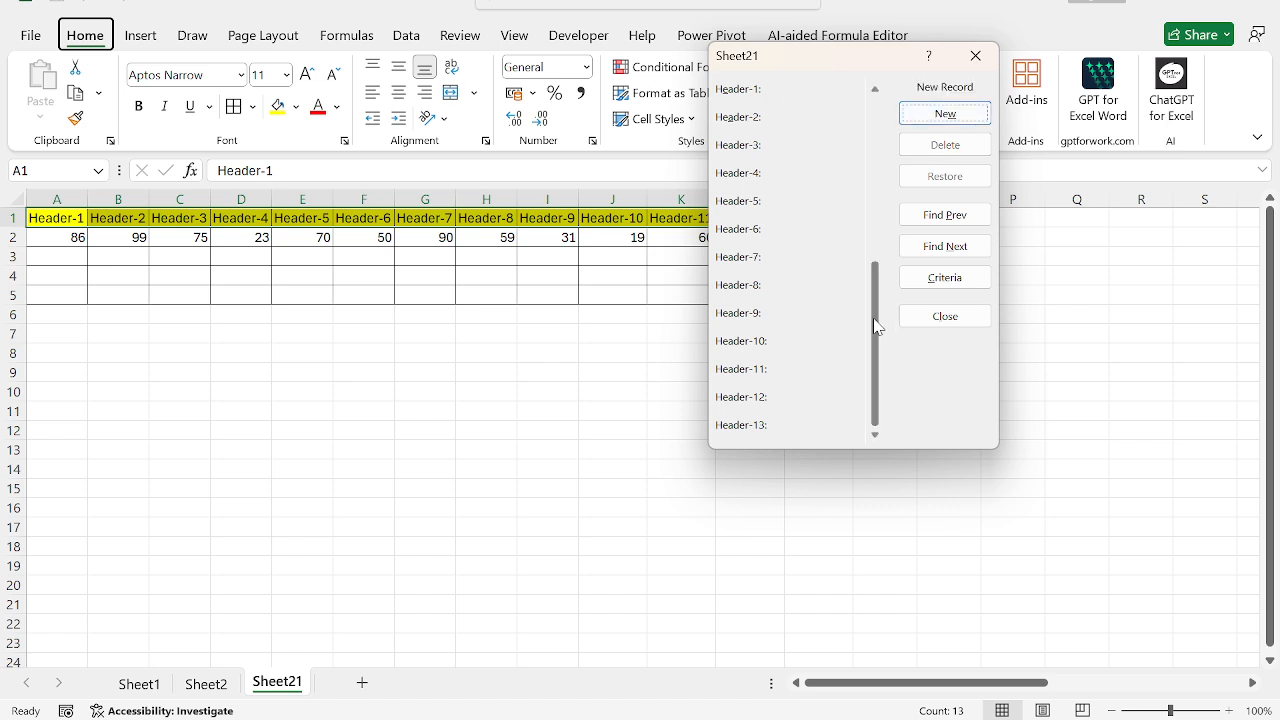
pyautogui.moveTo(873, 318); pyautogui.dragTo(861, 153)
pyautogui.press('Escape')
# Step: Open a data form for the range A1:M16 and return to its first record
pyautogui.hotkey('shift', 'Down')
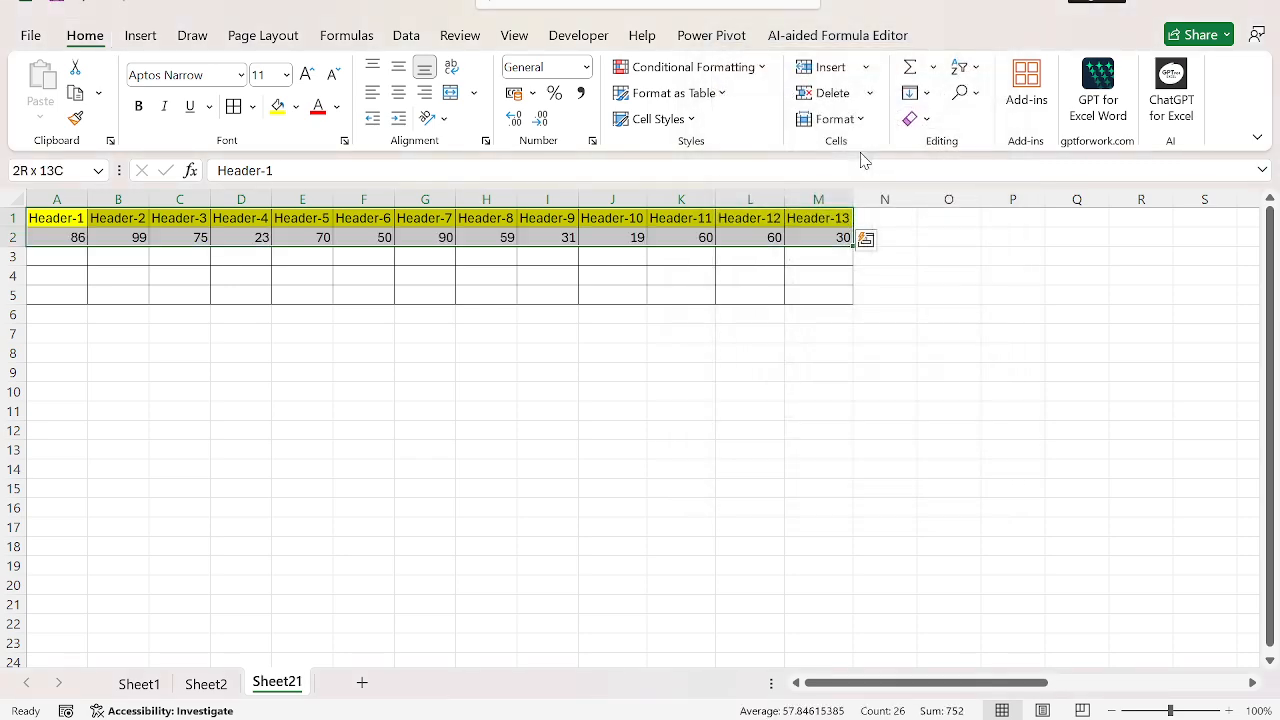
pyautogui.hotkey('shift', 'Down')
pyautogui.hotkey('shift', 'Down')
pyautogui.hotkey('shift', 'Down')
pyautogui.hotkey('shift', 'Down')
pyautogui.hotkey('shift', 'Down')
pyautogui.hotkey('shift', 'Down')
pyautogui.hotkey('shift', 'Down')
pyautogui.hotkey('shift', 'Down')
pyautogui.hotkey('shift', 'Down')
pyautogui.hotkey('shift', 'Down')
pyautogui.hotkey('shift', 'Down')
pyautogui.hotkey('shift', 'Down')
pyautogui.hotkey('shift', 'Down')
pyautogui.hotkey('shift', 'Down')
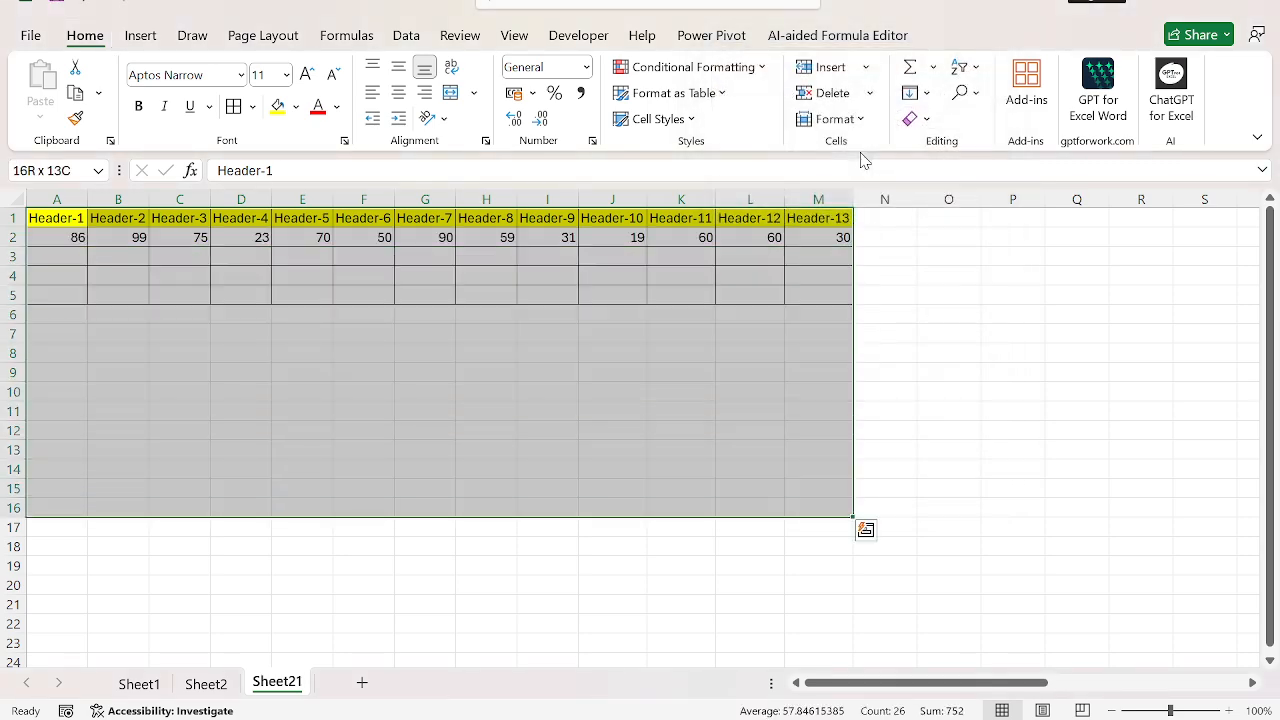
pyautogui.hotkey('alt', 'd')
pyautogui.press('o')
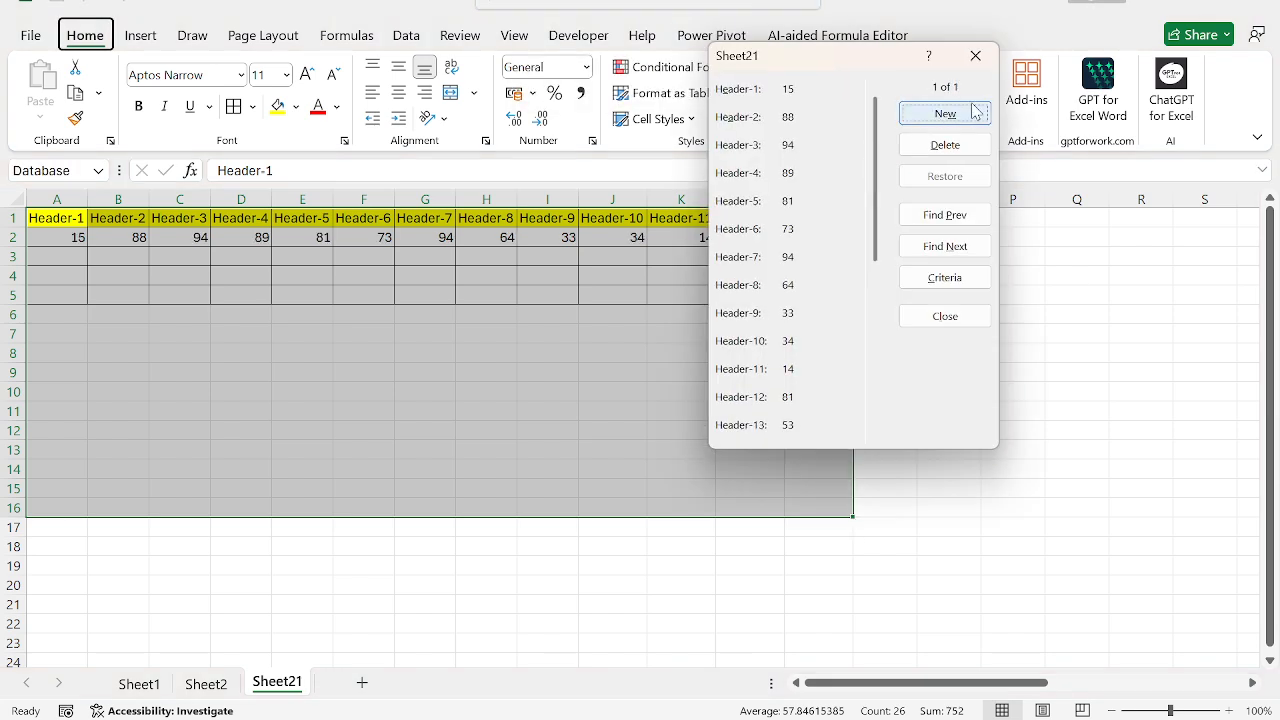
pyautogui.click(940, 121)
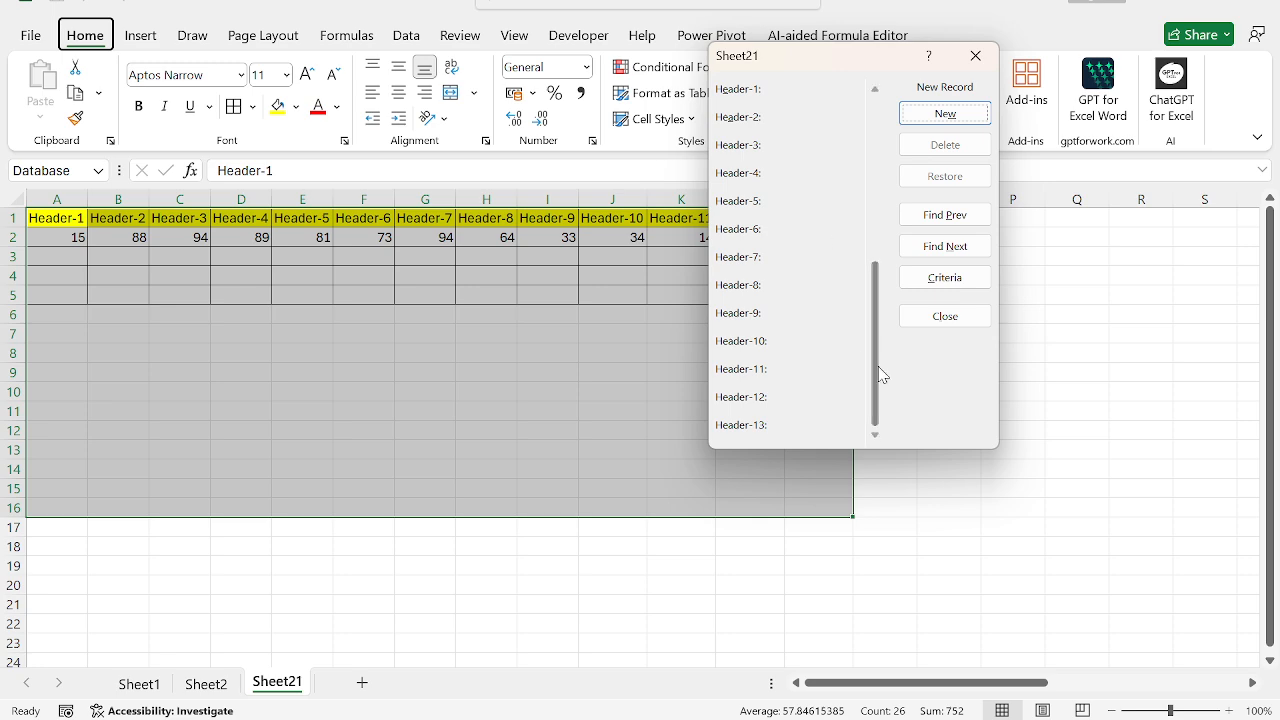
pyautogui.moveTo(876, 385); pyautogui.dragTo(866, 191)
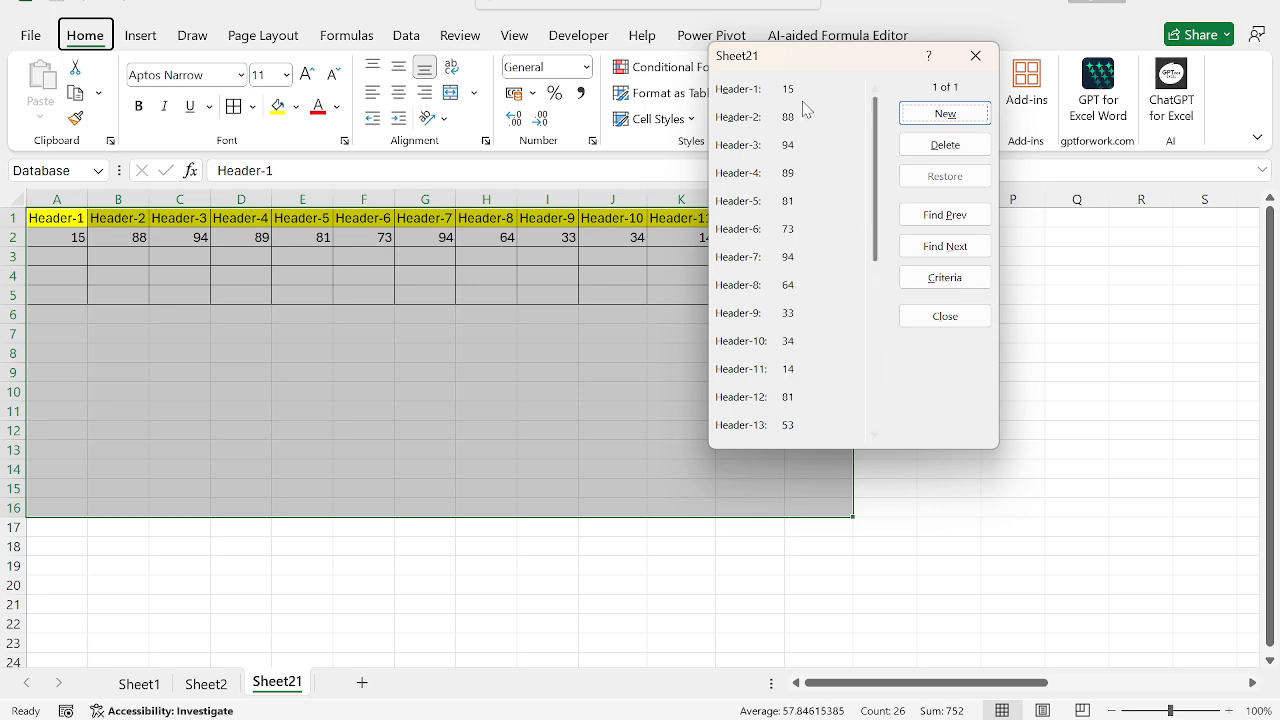
# Step: Delete the first record, the random values in row 2, through the data form
pyautogui.hotkey('alt', 'd')
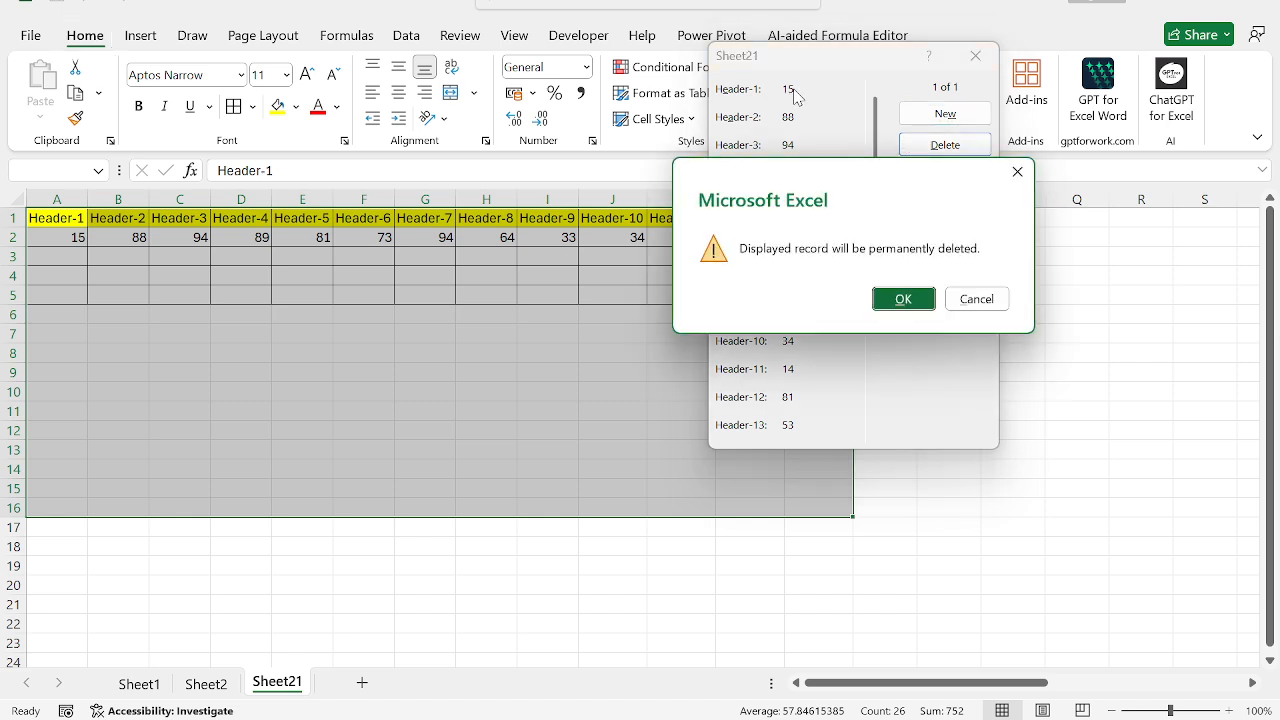
pyautogui.press('Escape')
pyautogui.click(931, 150)
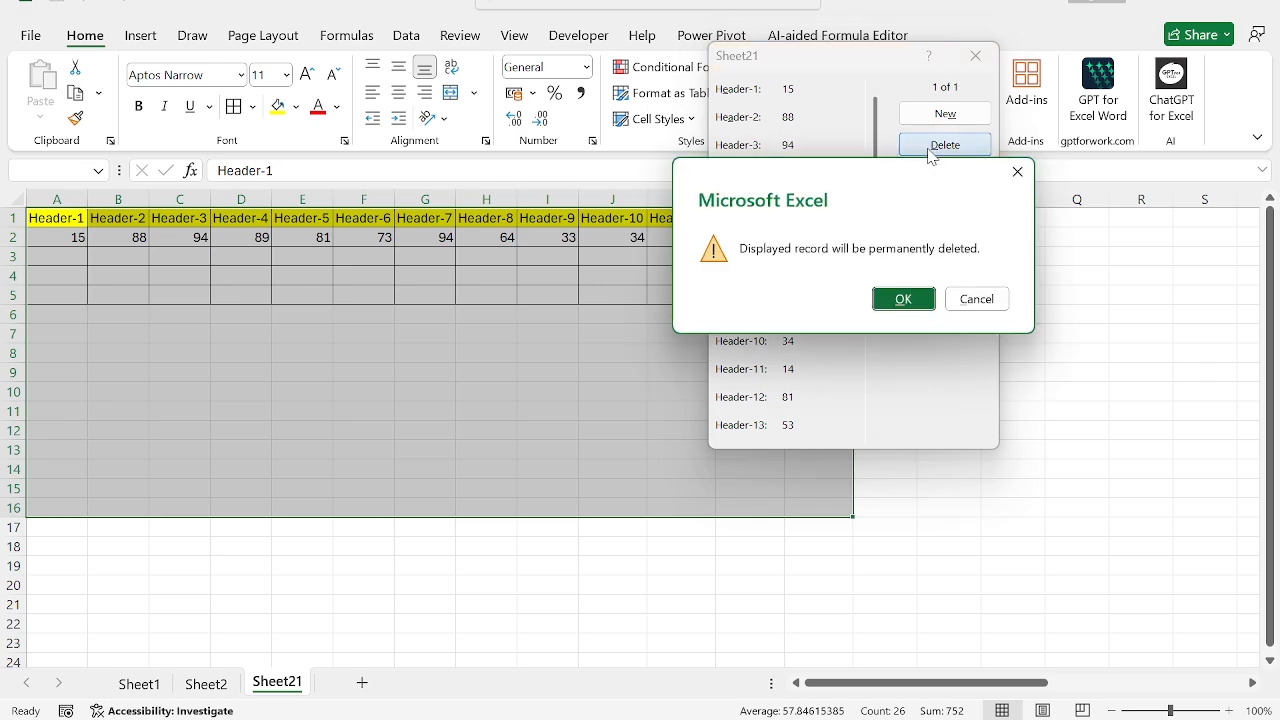
pyautogui.click(906, 299)
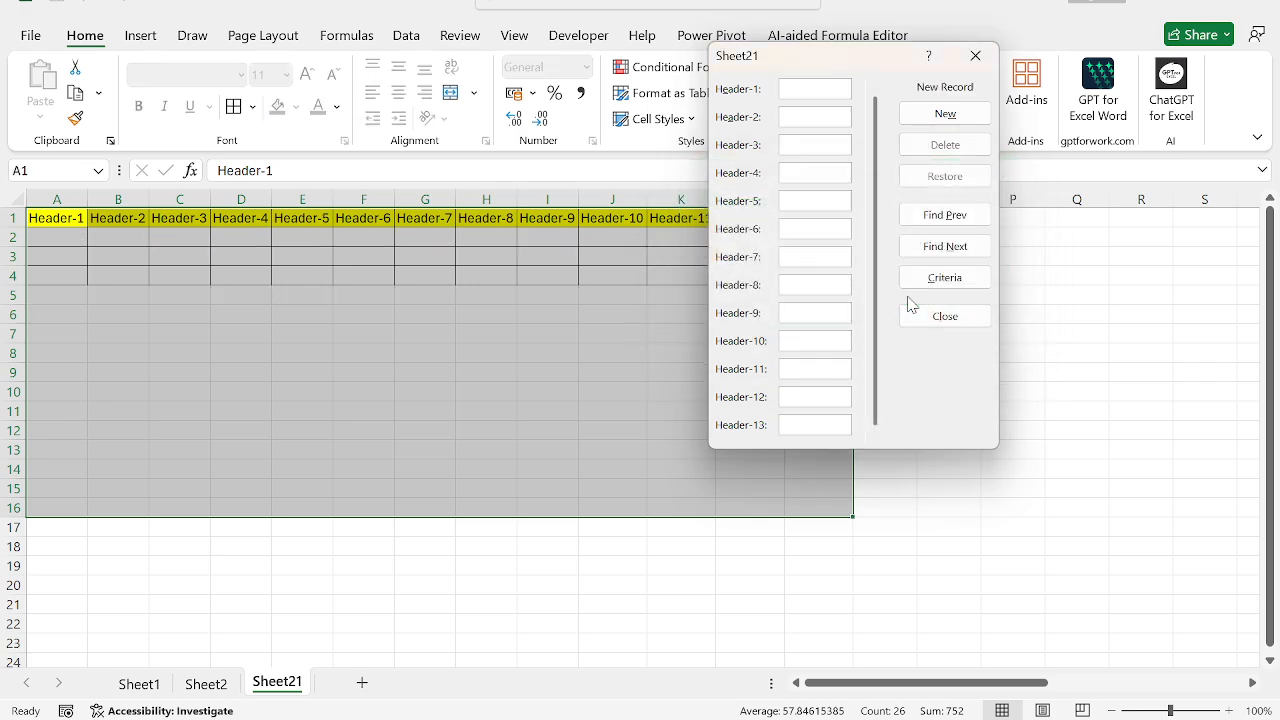
# Step: Add a record through the data form with 1 in every field from Header-1 to Header-13
pyautogui.click(808, 89)
pyautogui.write('1')
pyautogui.write('1')
pyautogui.press('Tab')
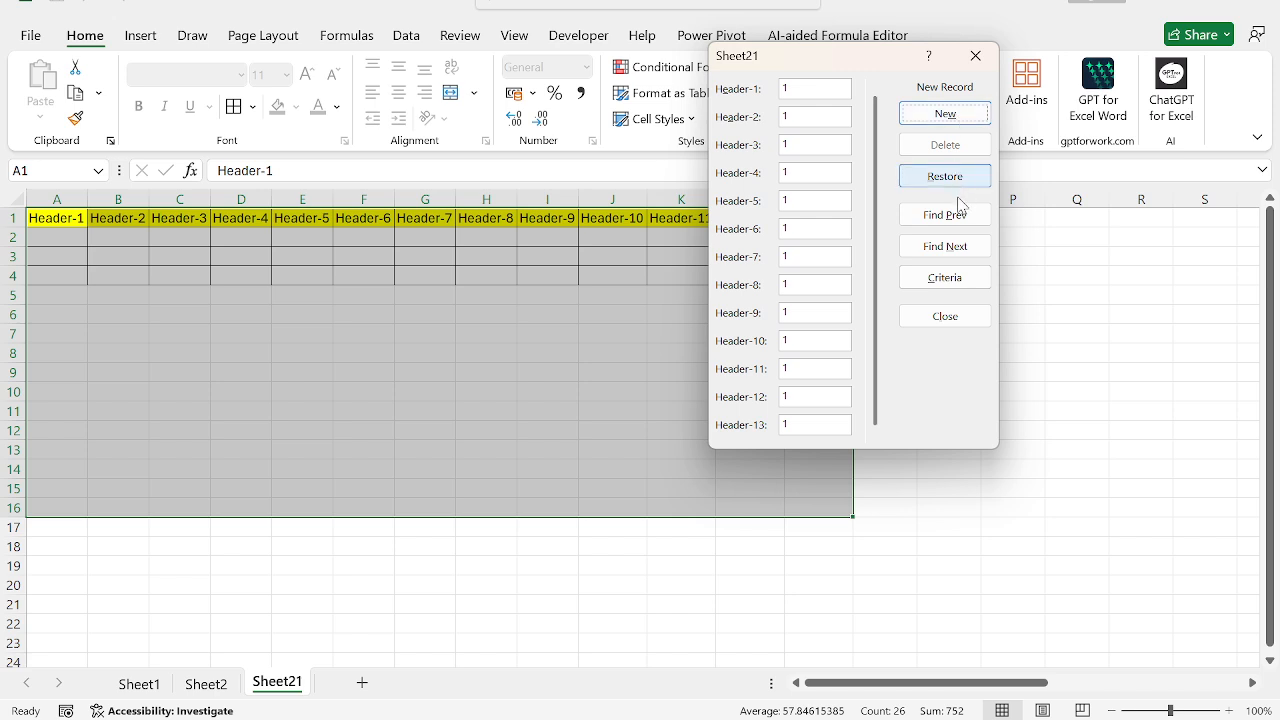
pyautogui.click(973, 253)
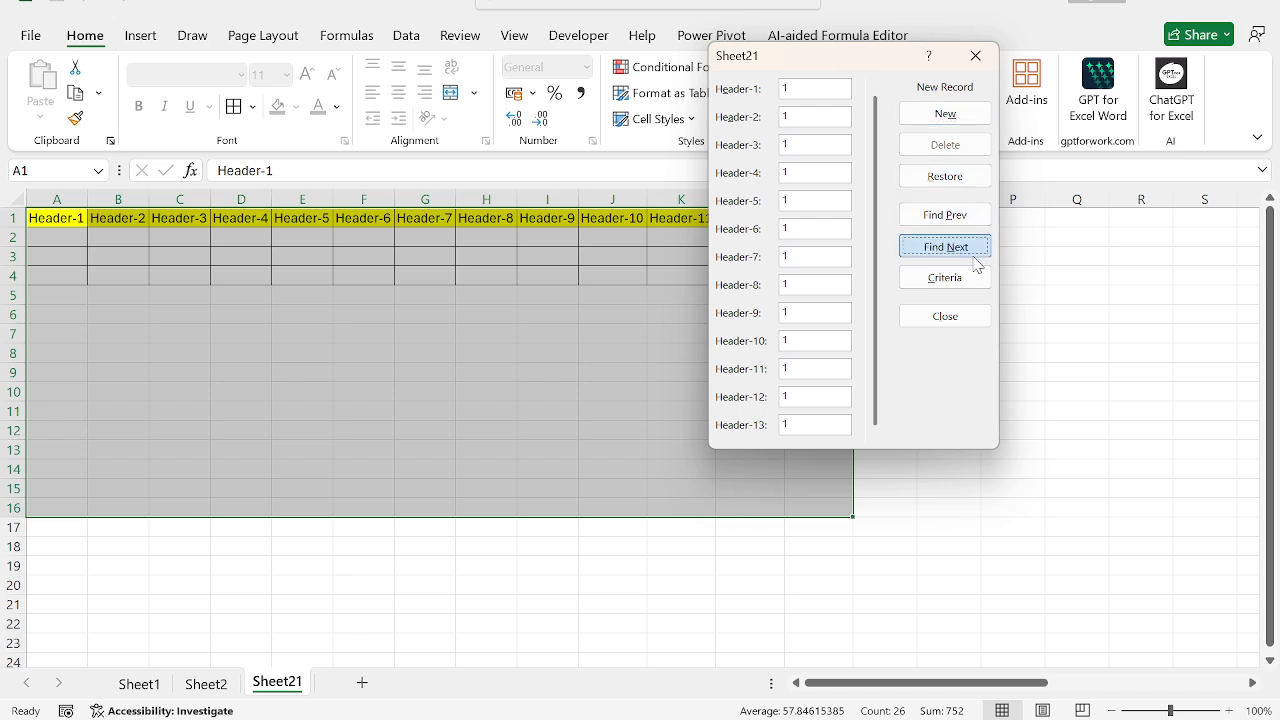
pyautogui.click(949, 118)
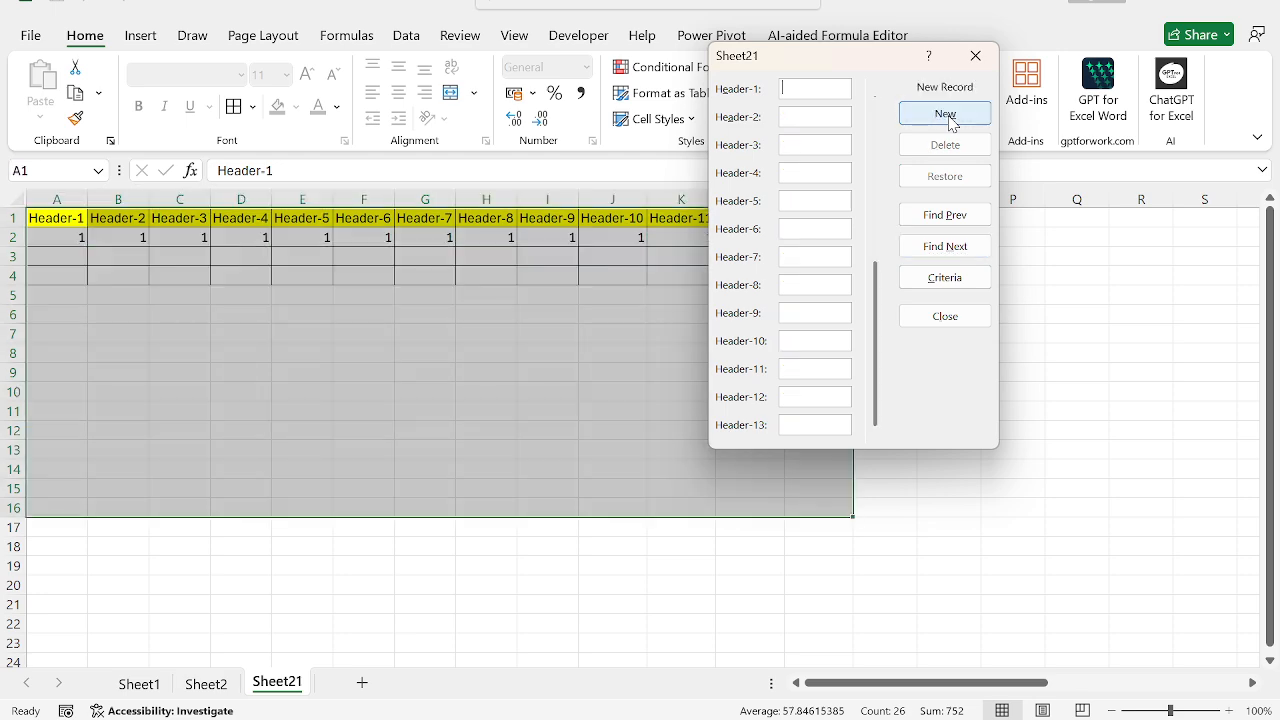
# Step: Add a second record through the data form with 2 in every field from Header-1 to Header-13
pyautogui.click(813, 89)
pyautogui.write('2')
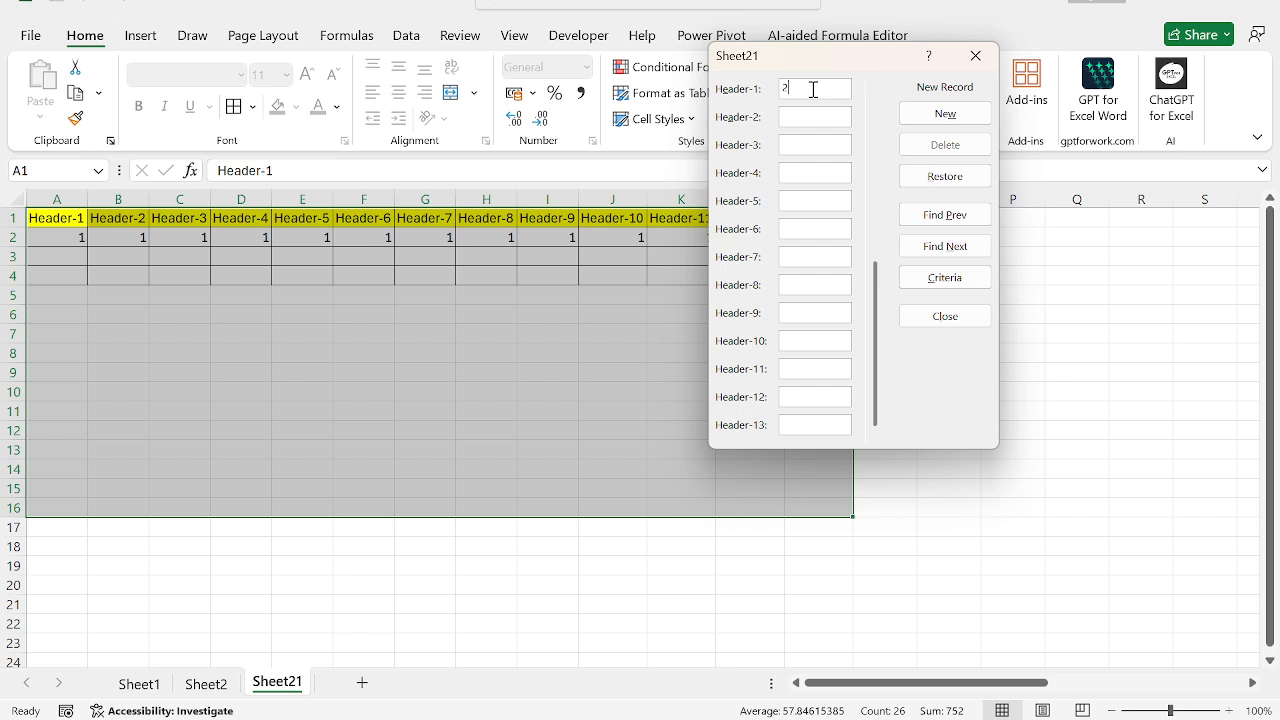
pyautogui.write('2\t2\t2\t2\t2\t2\t2\t2\t2\t2\t2\t2')
pyautogui.press('Tab')
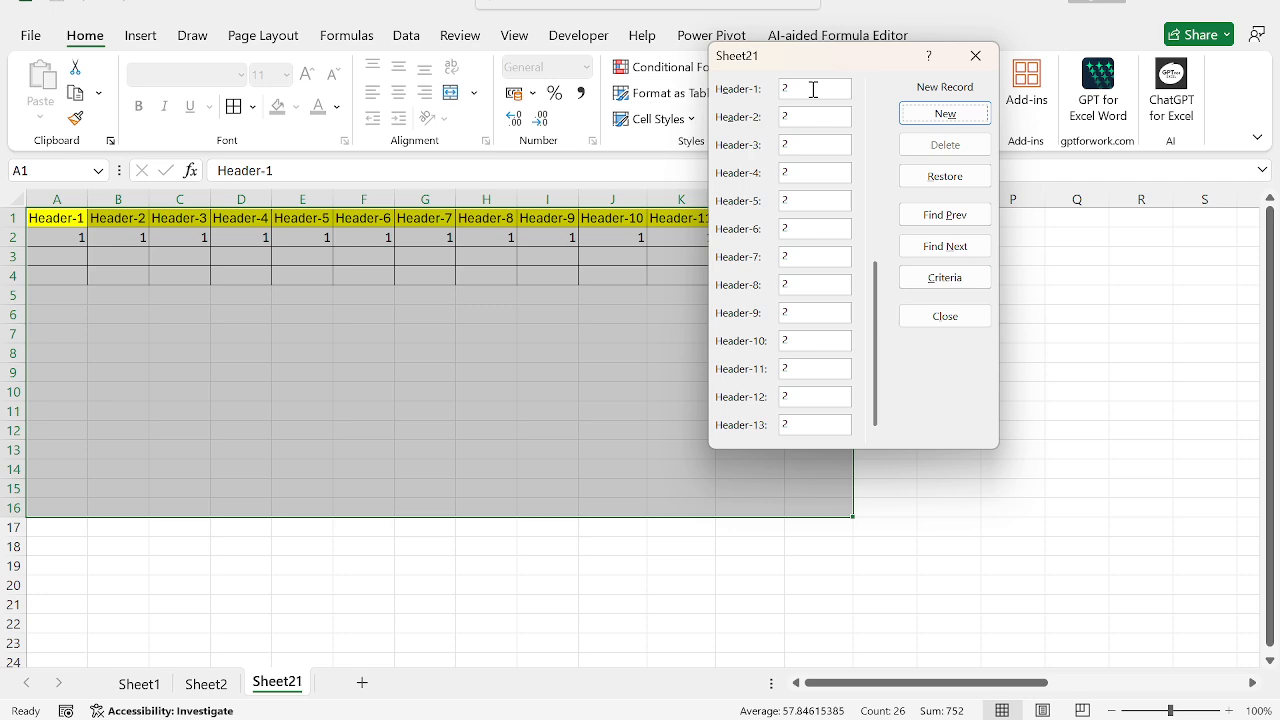
pyautogui.click(970, 123)
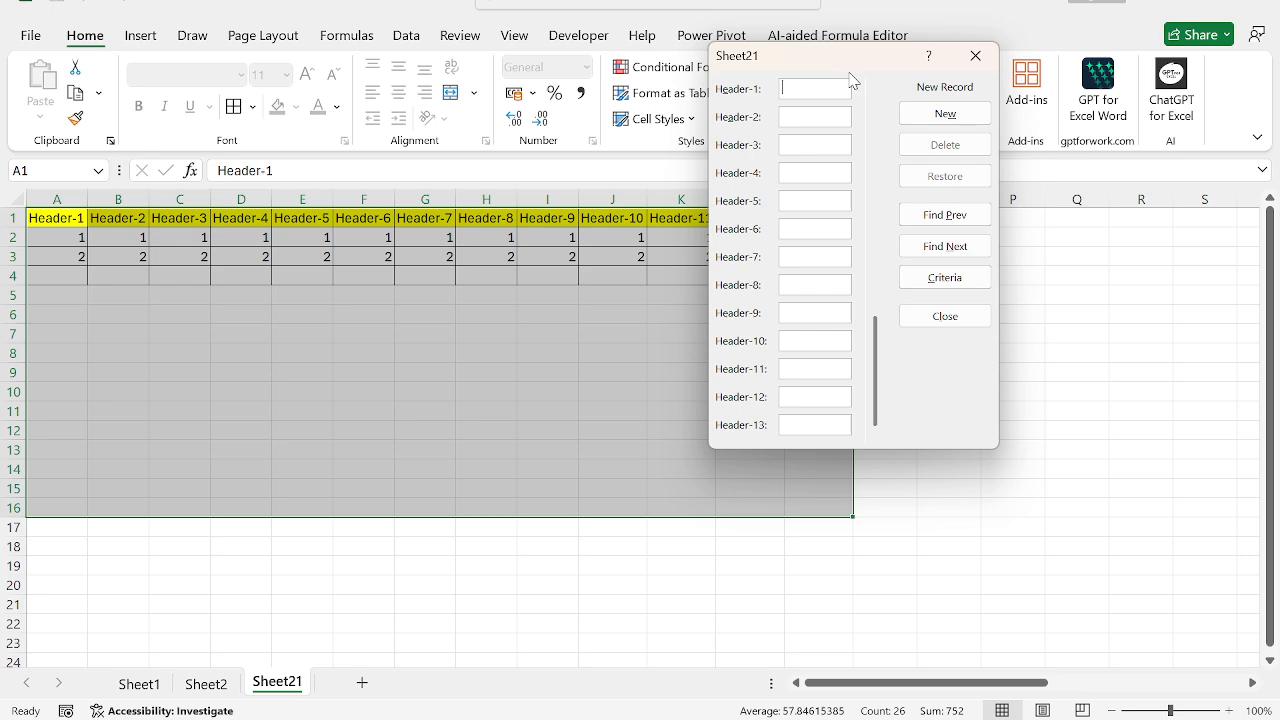
# Step: Close the data form, paste the copied picture of it, and shrink and place it beside the table around N4
pyautogui.click(955, 310)
pyautogui.click(957, 303)
pyautogui.hotkey('ctrl', 'v')
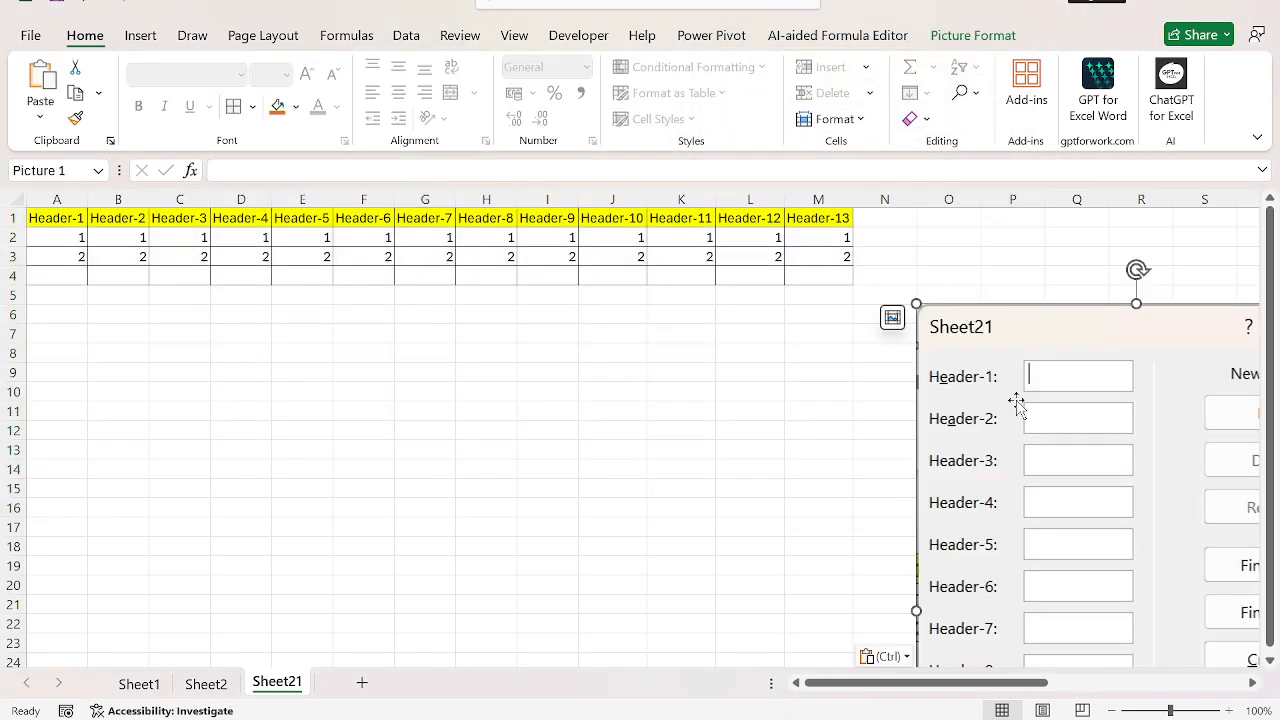
pyautogui.moveTo(1014, 400); pyautogui.dragTo(806, 388)
pyautogui.moveTo(707, 292); pyautogui.dragTo(791, 410)
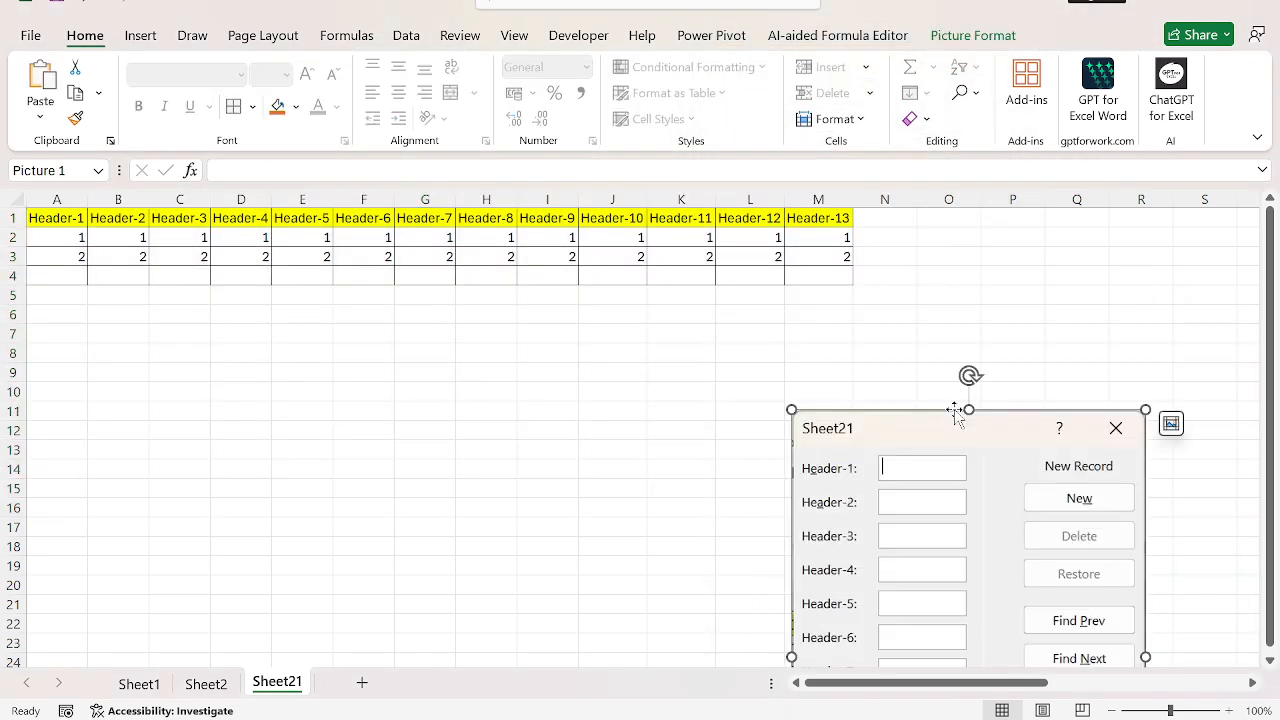
pyautogui.moveTo(1020, 480); pyautogui.dragTo(1124, 346)
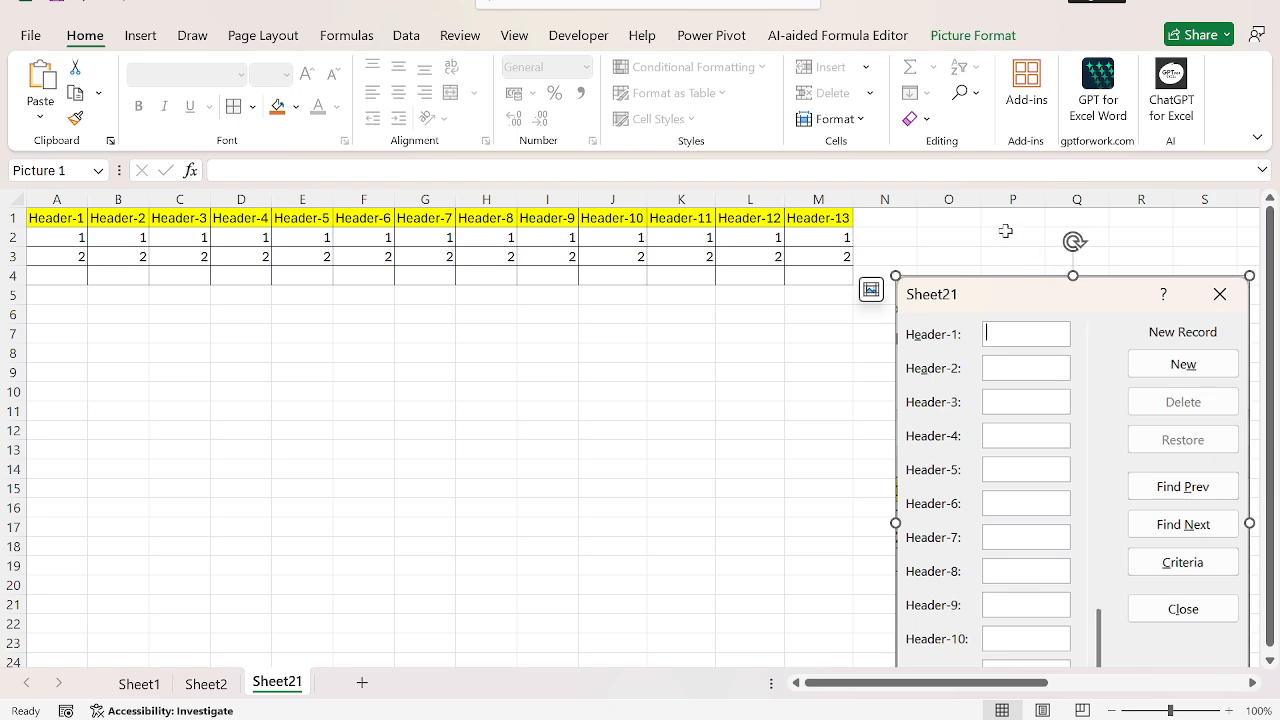
# Step: Enter the shortcut note ALT+D+O in cell O1 above the picture and give it a yellow fill
pyautogui.click(940, 223)
pyautogui.write('ALT')
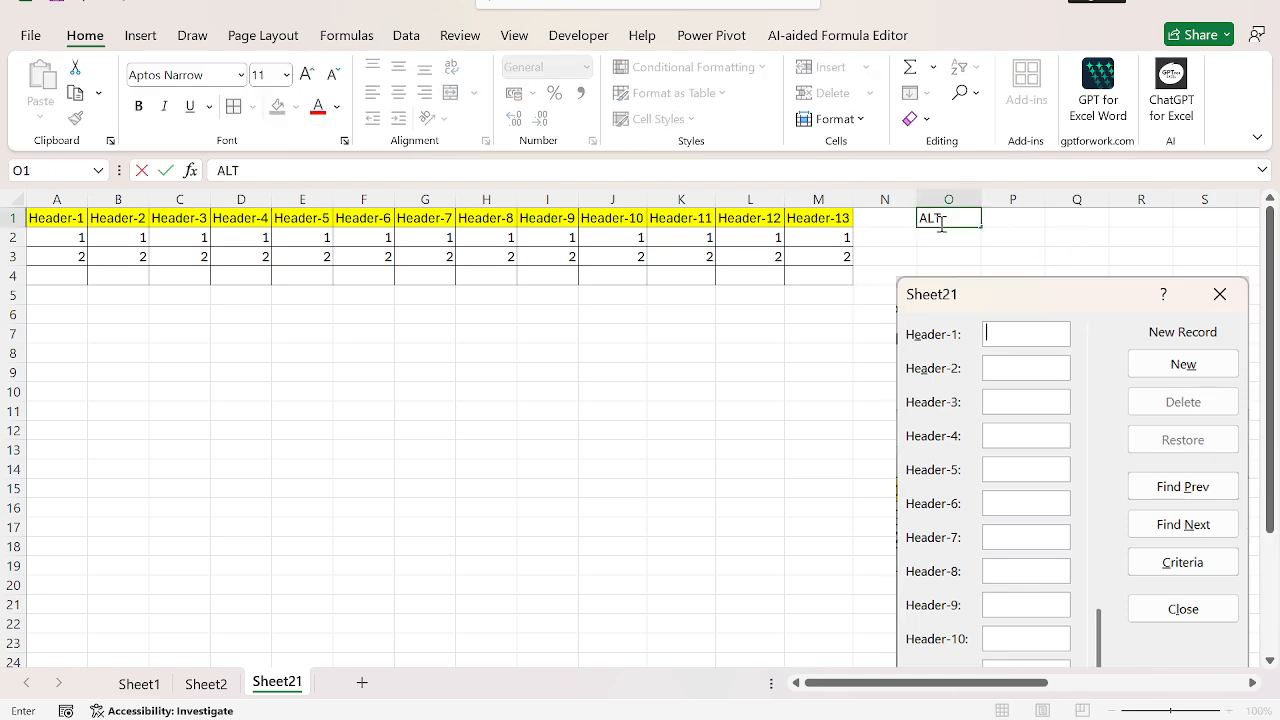
pyautogui.write('+D+O')
pyautogui.hotkey('ctrl', 'Return')
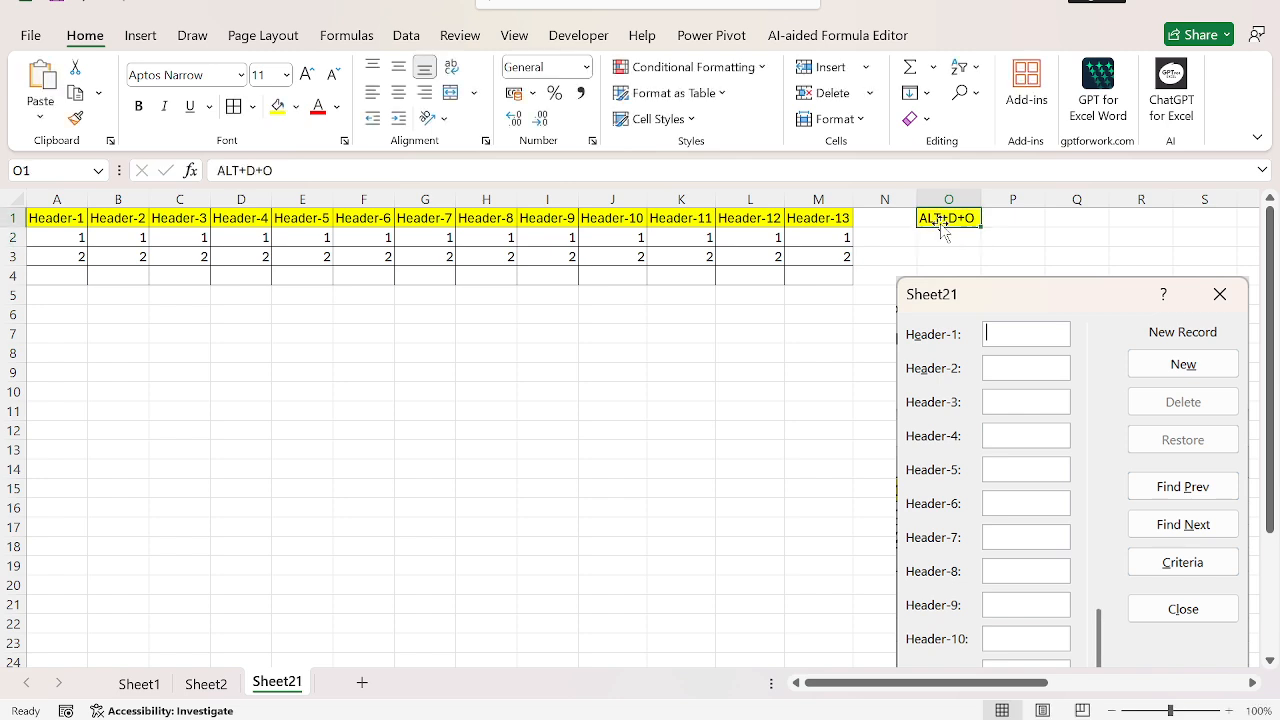
pyautogui.hotkey('ctrl', 'Left')
pyautogui.hotkey('ctrl', 'Left')
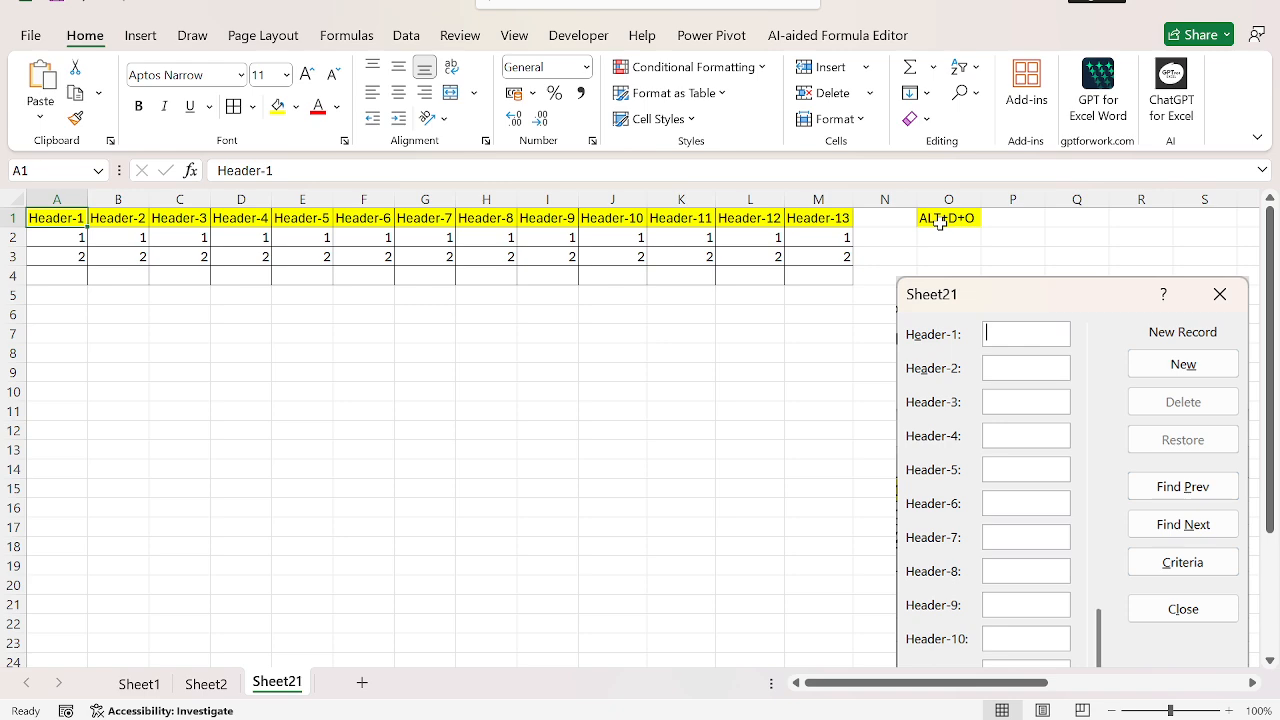
# Step: Copy the Location and Sales table A1:B9 from Sheet2 into cell A1 of a new worksheet
pyautogui.press('Escape')
pyautogui.hotkey('ctrl', 'pageup')
pyautogui.hotkey('ctrl', 'Left')
pyautogui.hotkey('ctrl', 'Home')
pyautogui.hotkey('ctrl', 'a')
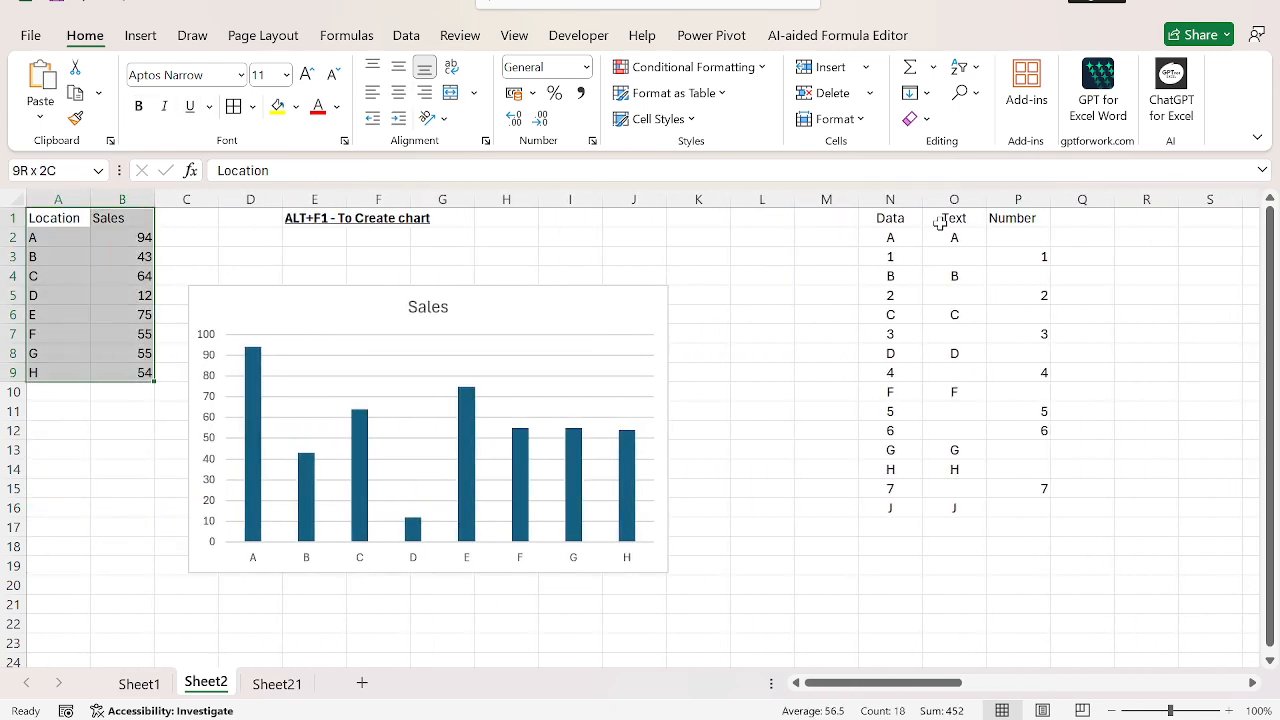
pyautogui.hotkey('ctrl', 'c')
pyautogui.click(278, 684)
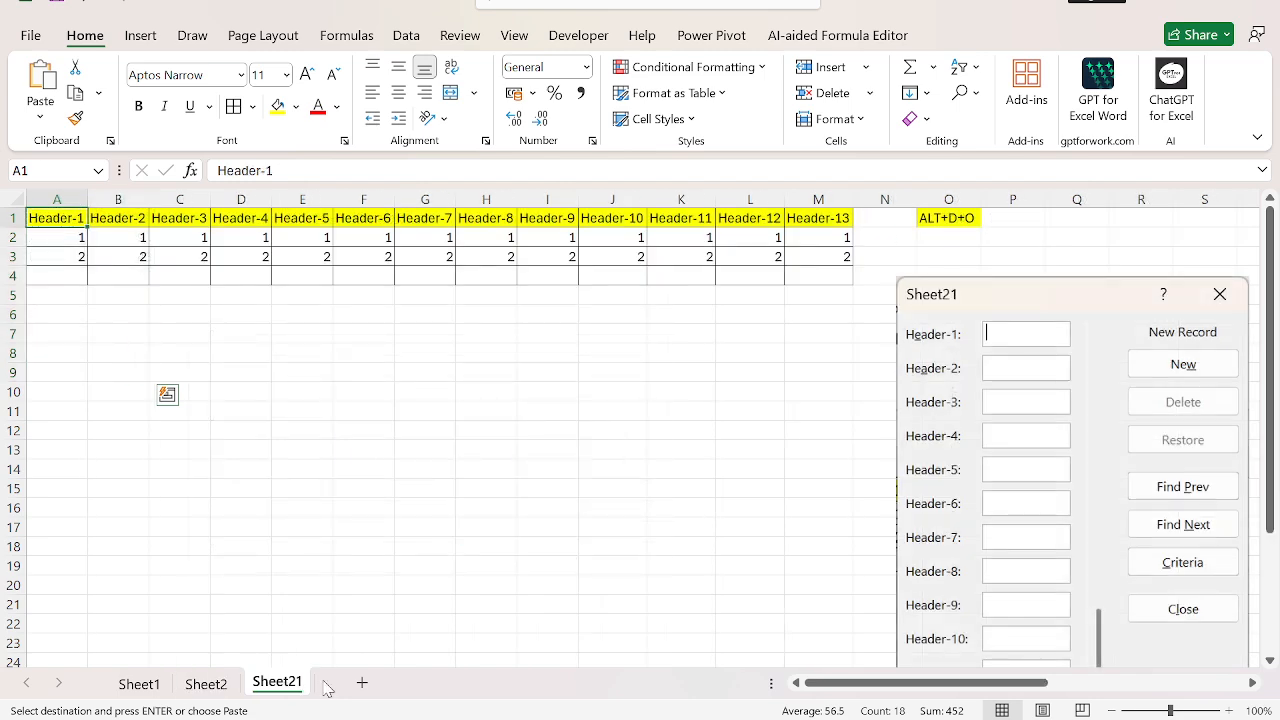
pyautogui.click(364, 684)
pyautogui.hotkey('ctrl', 'v')
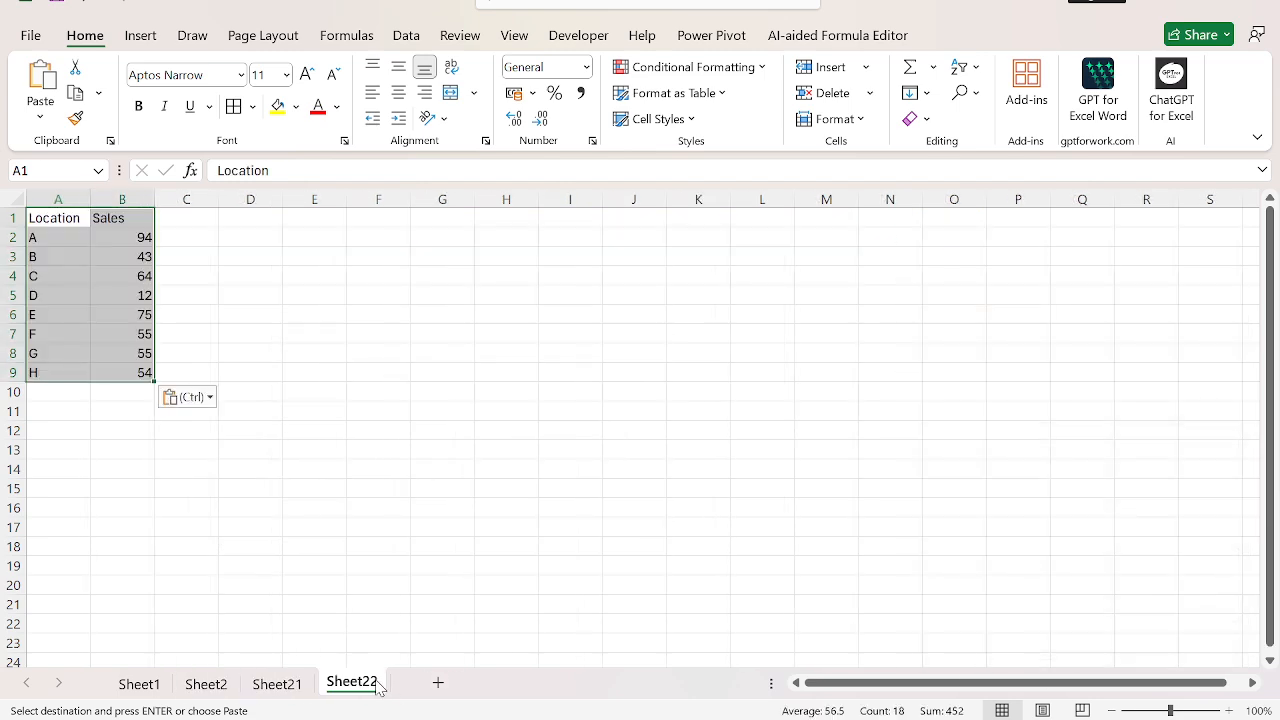
# Step: Apply the Colorful 2 AutoFormat style to the Location and Sales table in A1:B9
pyautogui.click(374, 349)
pyautogui.hotkey('ctrl', 'Left')
pyautogui.hotkey('ctrl', 'Home')
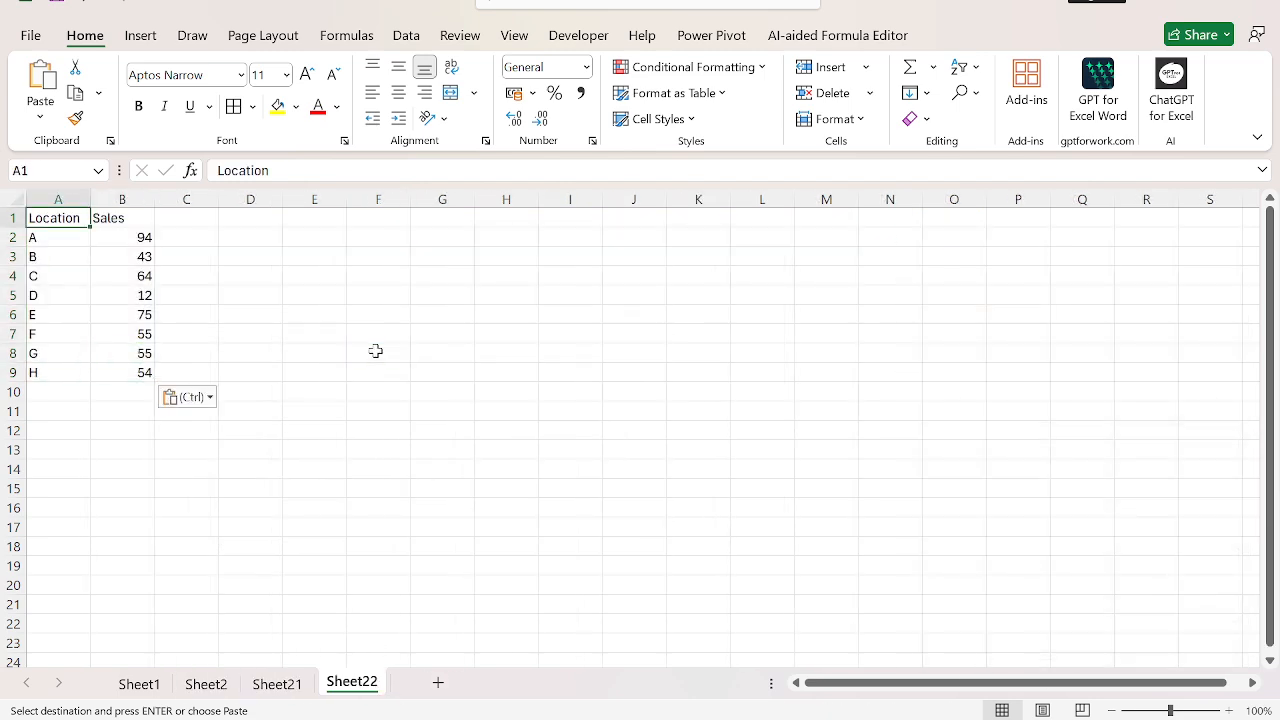
pyautogui.hotkey('ctrl', 'shift', 'Down')
pyautogui.hotkey('ctrl', 'shift', 'Right')
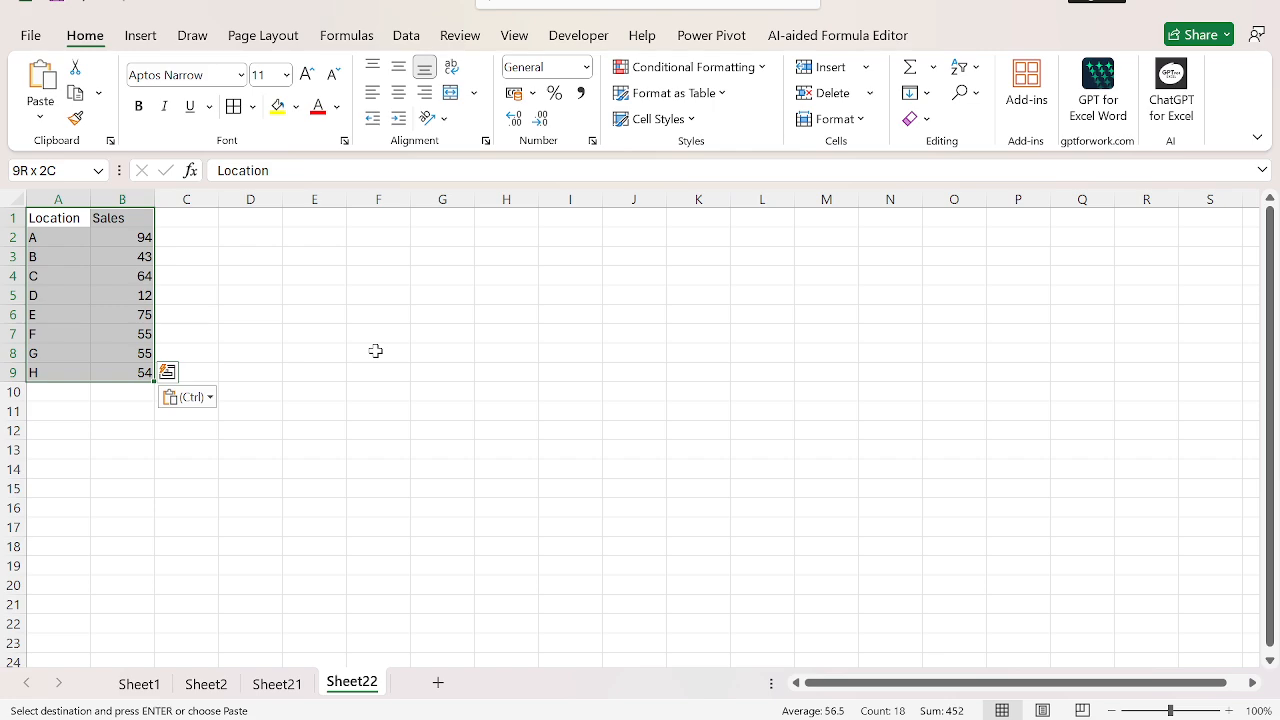
pyautogui.press('alt')
pyautogui.press('o')
pyautogui.press('a')
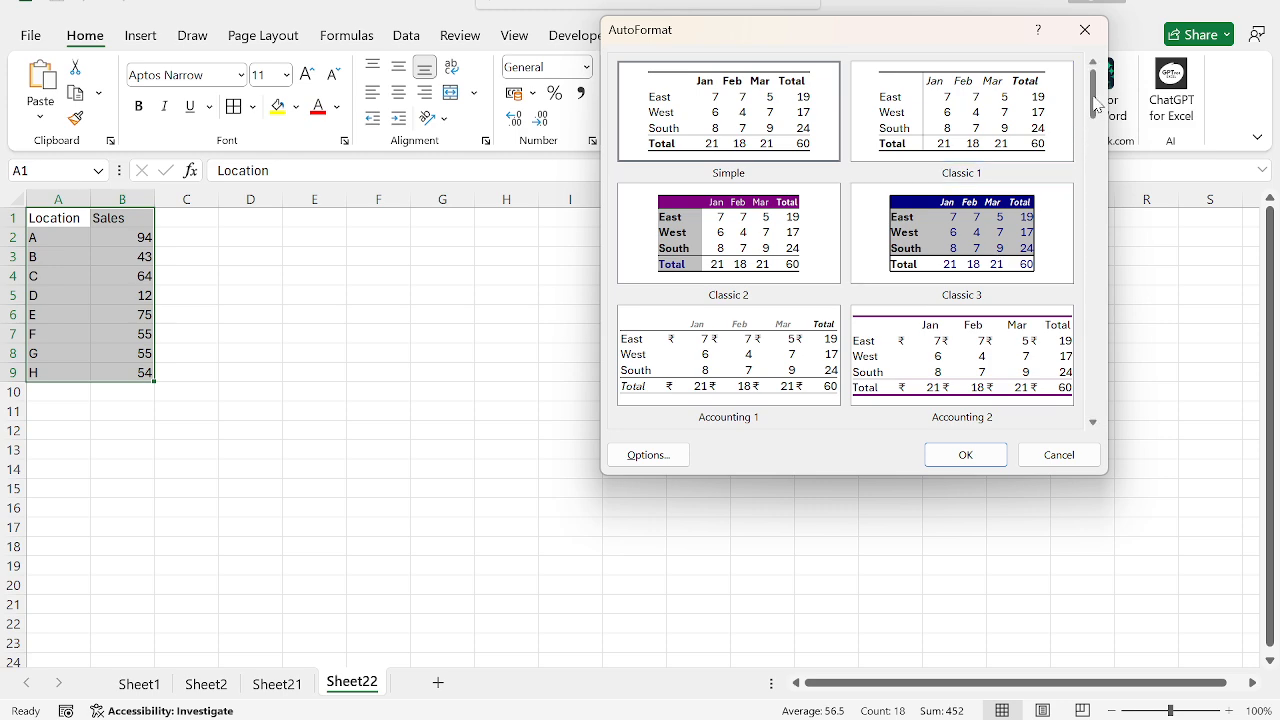
pyautogui.moveTo(1095, 118); pyautogui.dragTo(1102, 262)
pyautogui.click(972, 245)
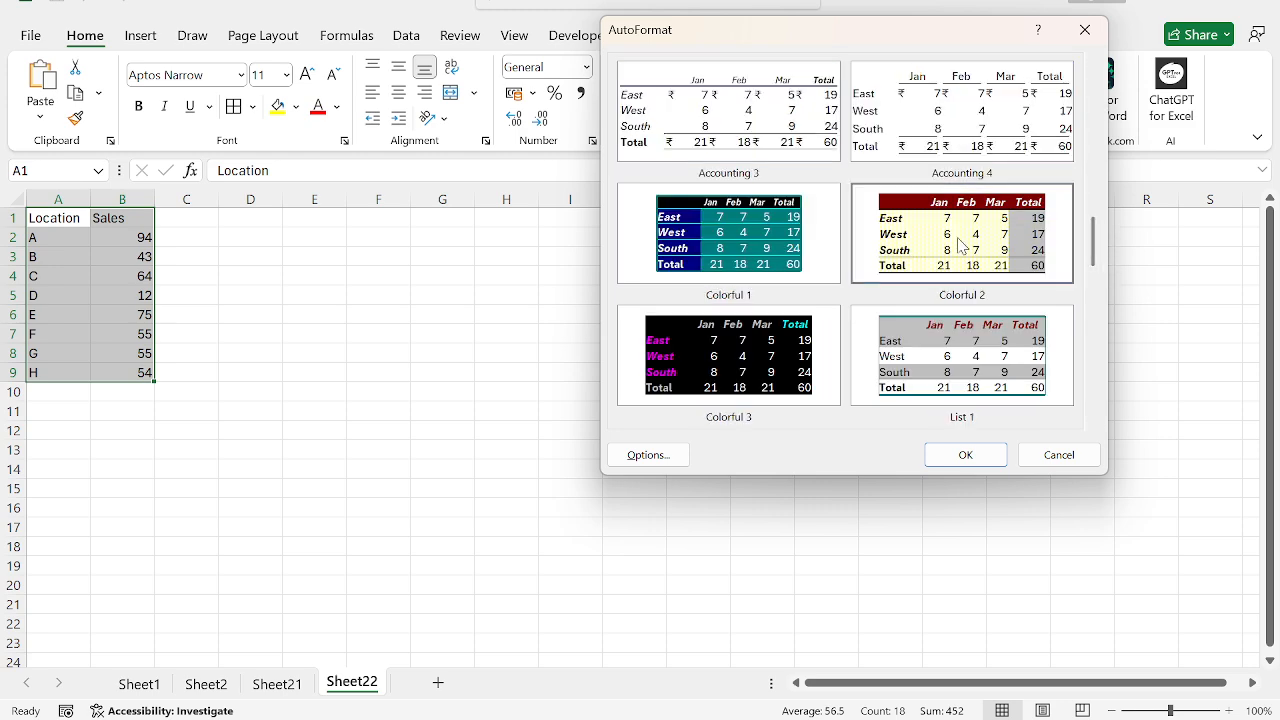
pyautogui.click(965, 455)
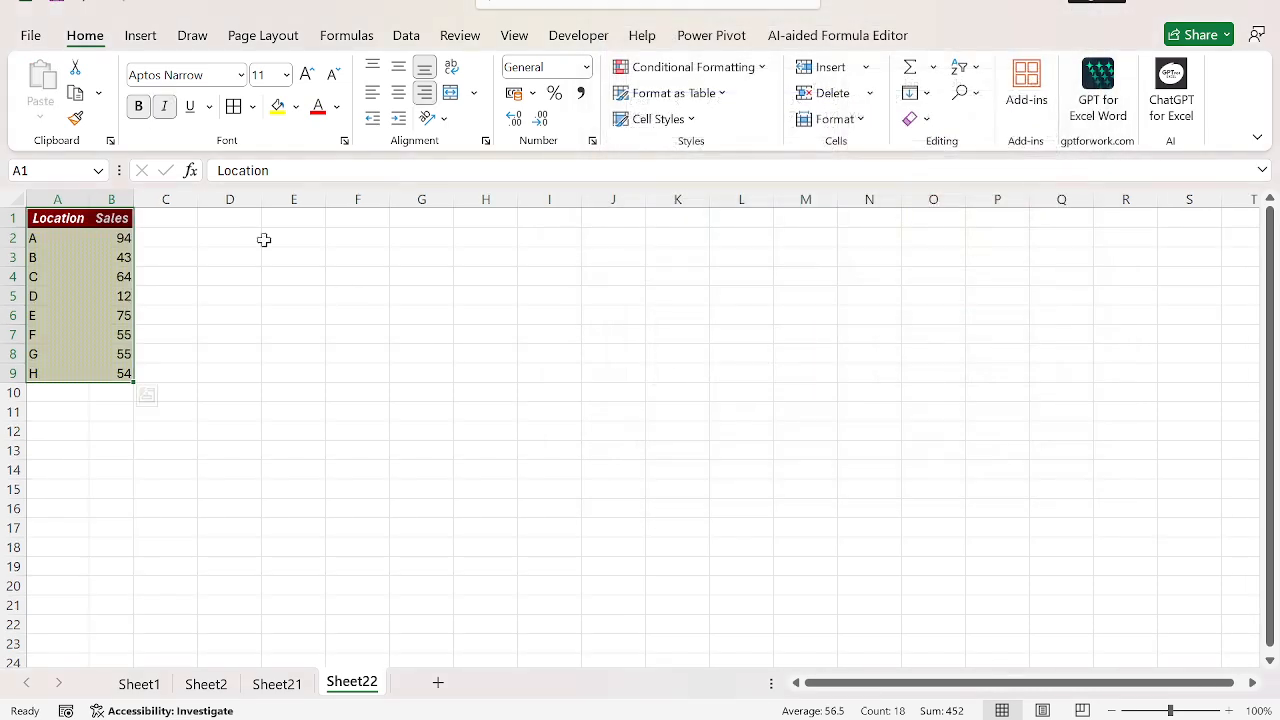
# Step: Enter the shortcut note ALT+O+A in cell D2 beside the formatted Location and Sales table
pyautogui.click(240, 232)
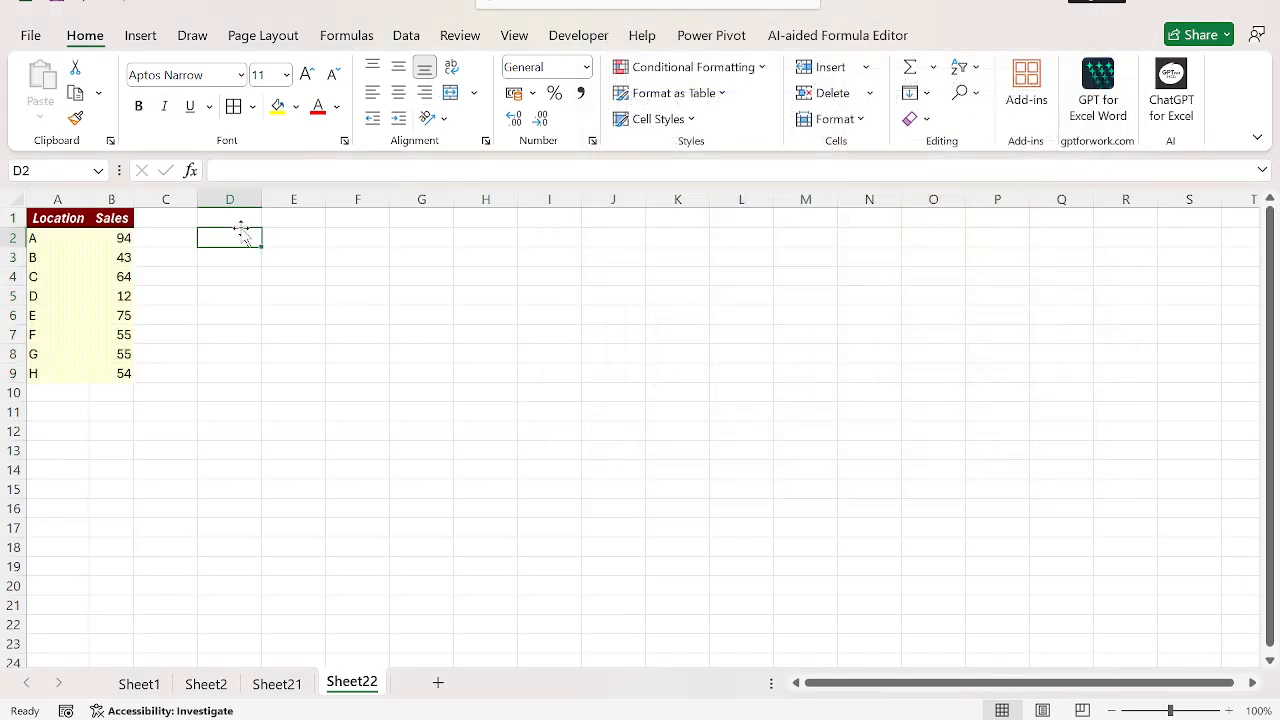
pyautogui.write('ALT+O')
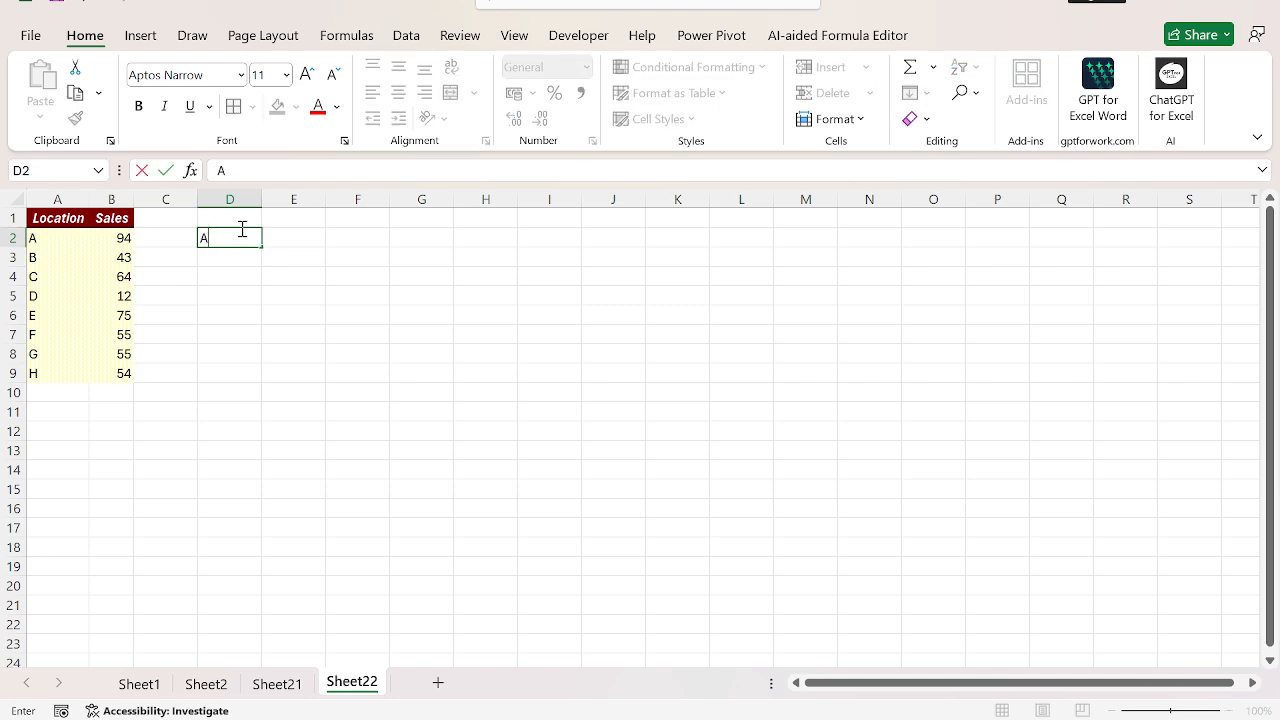
pyautogui.write('+A')
pyautogui.press('Return')
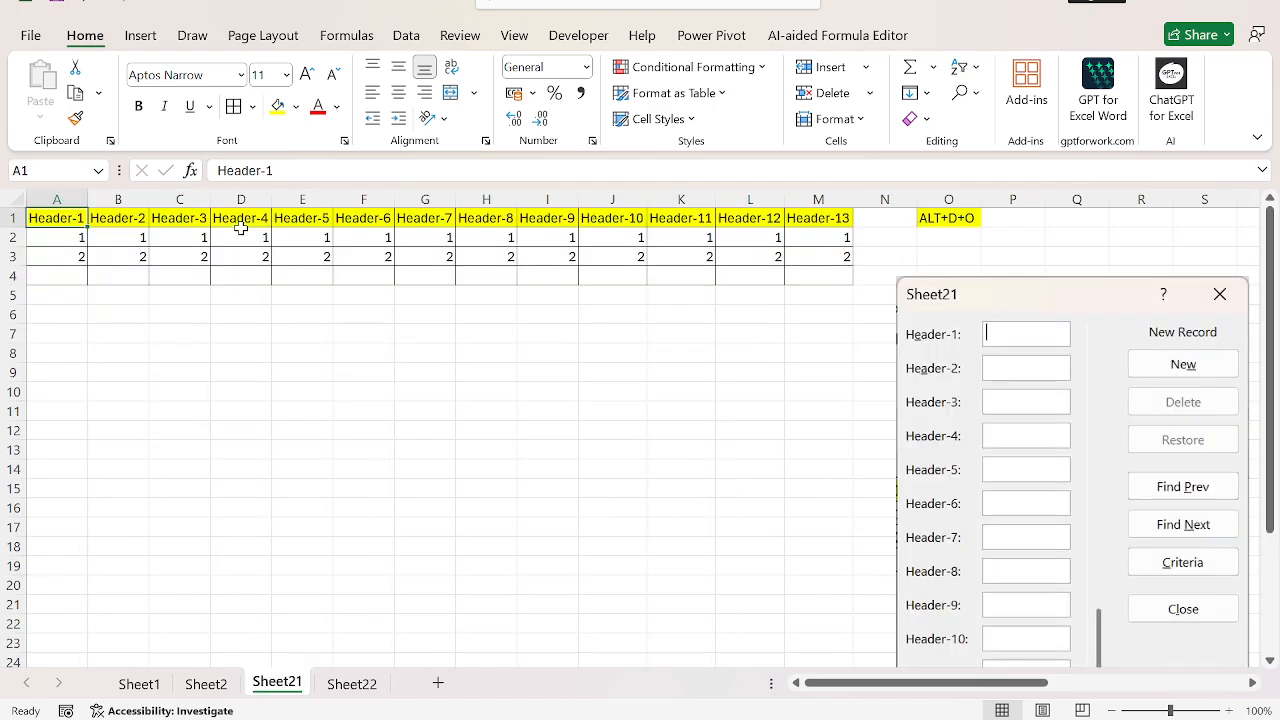
# Step: Copy Sheet21's header table A1:M3 and paste it as transposed values into cell A1 of a new worksheet
pyautogui.hotkey('ctrl', 'shift', 'Right')
pyautogui.hotkey('ctrl', 'shift', 'Down')
pyautogui.hotkey('ctrl', 'c')
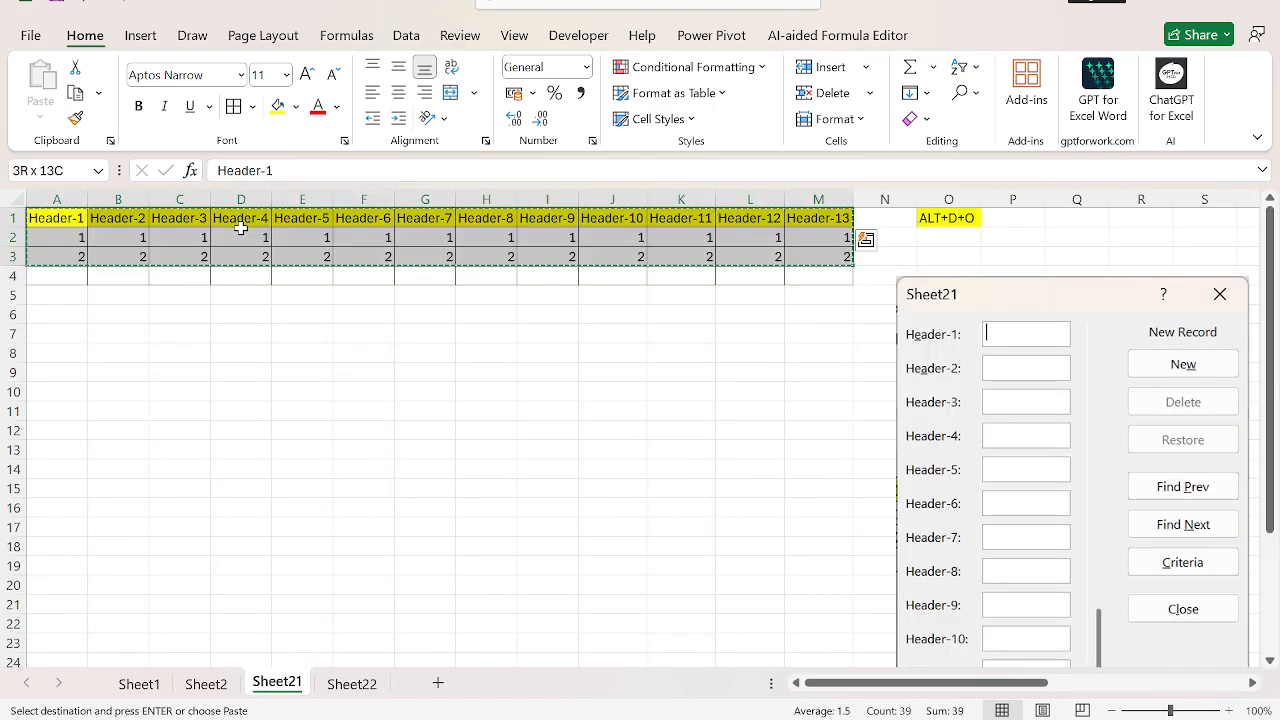
pyautogui.hotkey('ctrl', 'pagedown')
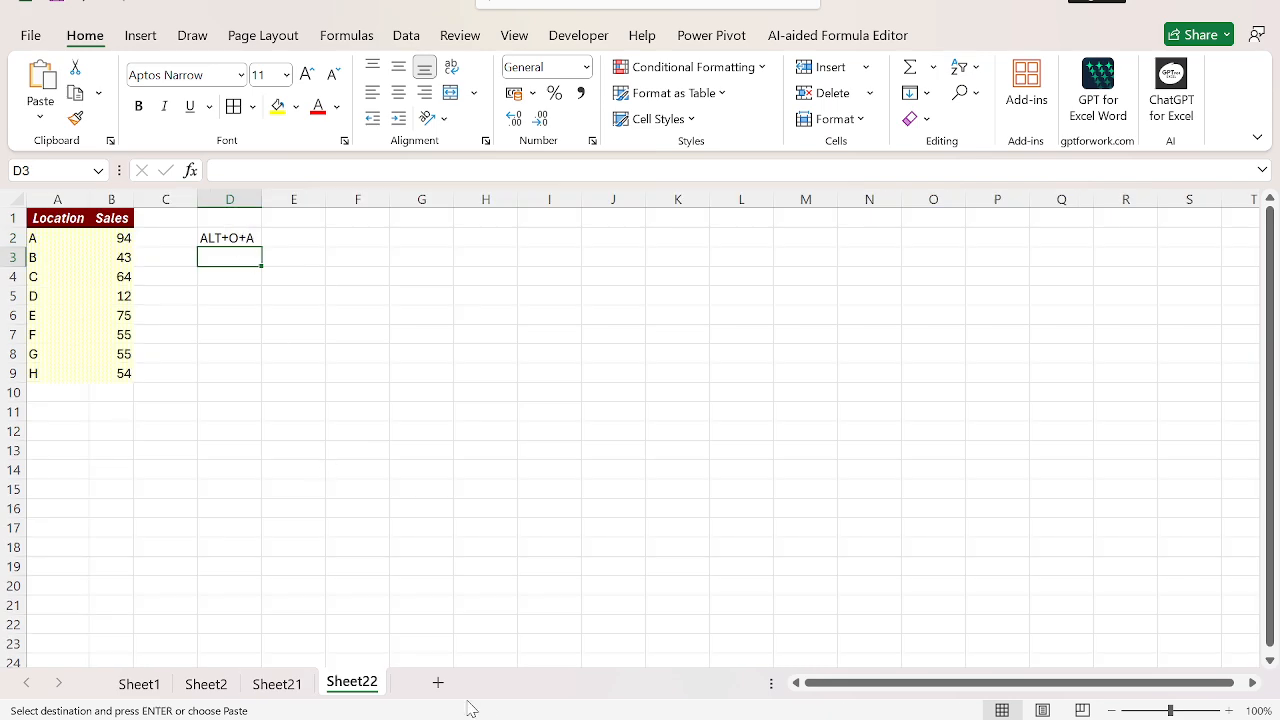
pyautogui.click(437, 682)
pyautogui.hotkey('ctrl', 'alt', 'v')
pyautogui.press('v')
pyautogui.press('e')
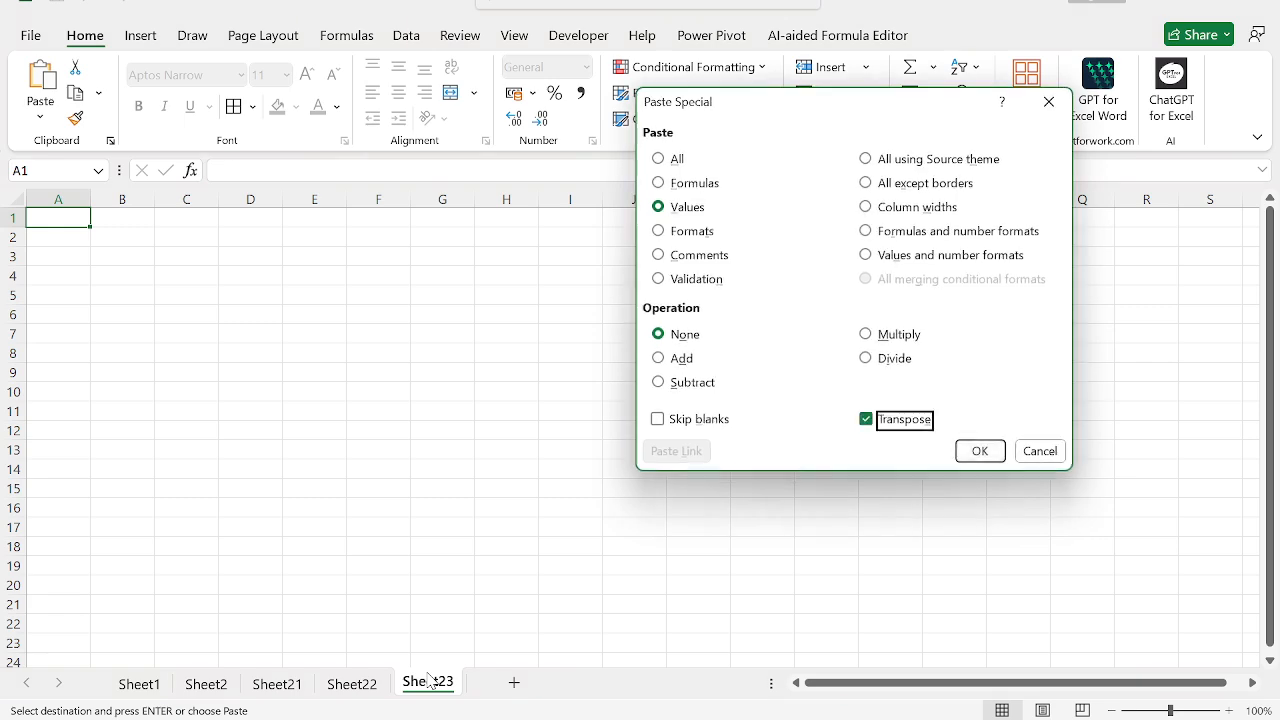
pyautogui.press('Return')
pyautogui.press('Escape')
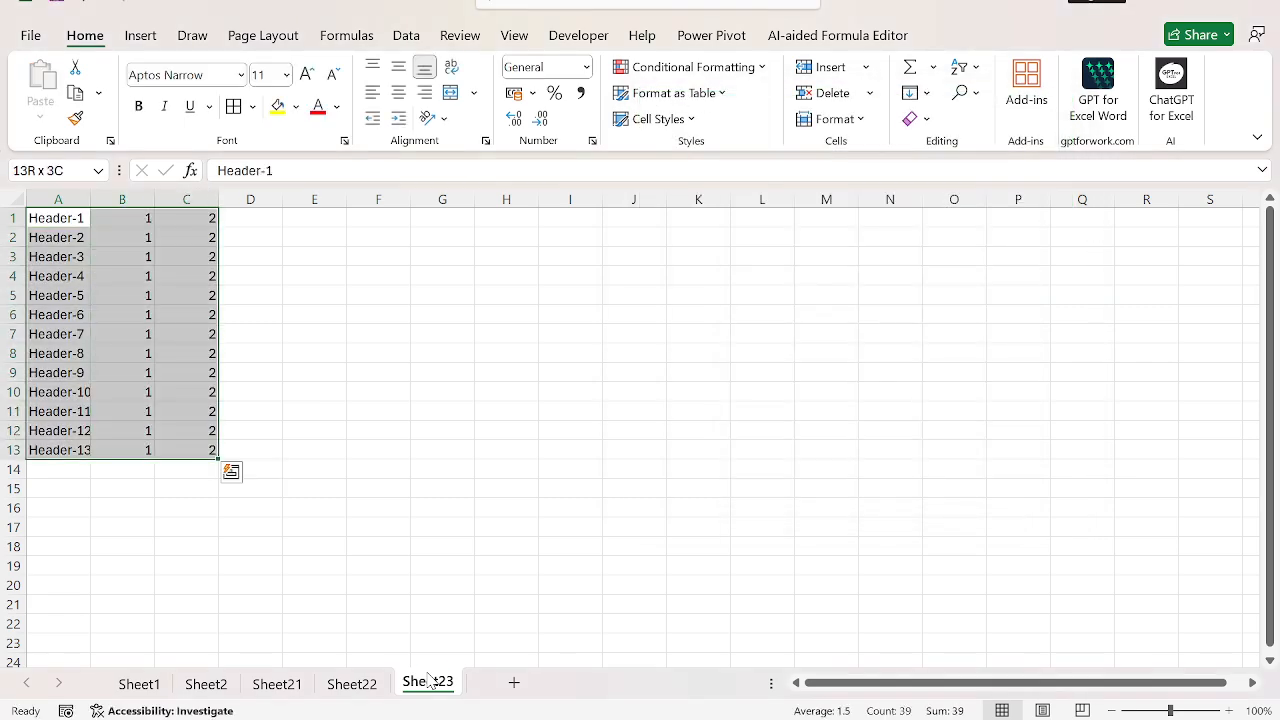
# Step: Move the transposed data down one row so that it starts in cell A2
pyautogui.hotkey('ctrl', 'x')
pyautogui.press('Down')
pyautogui.hotkey('ctrl', 'v')
pyautogui.press('Up')
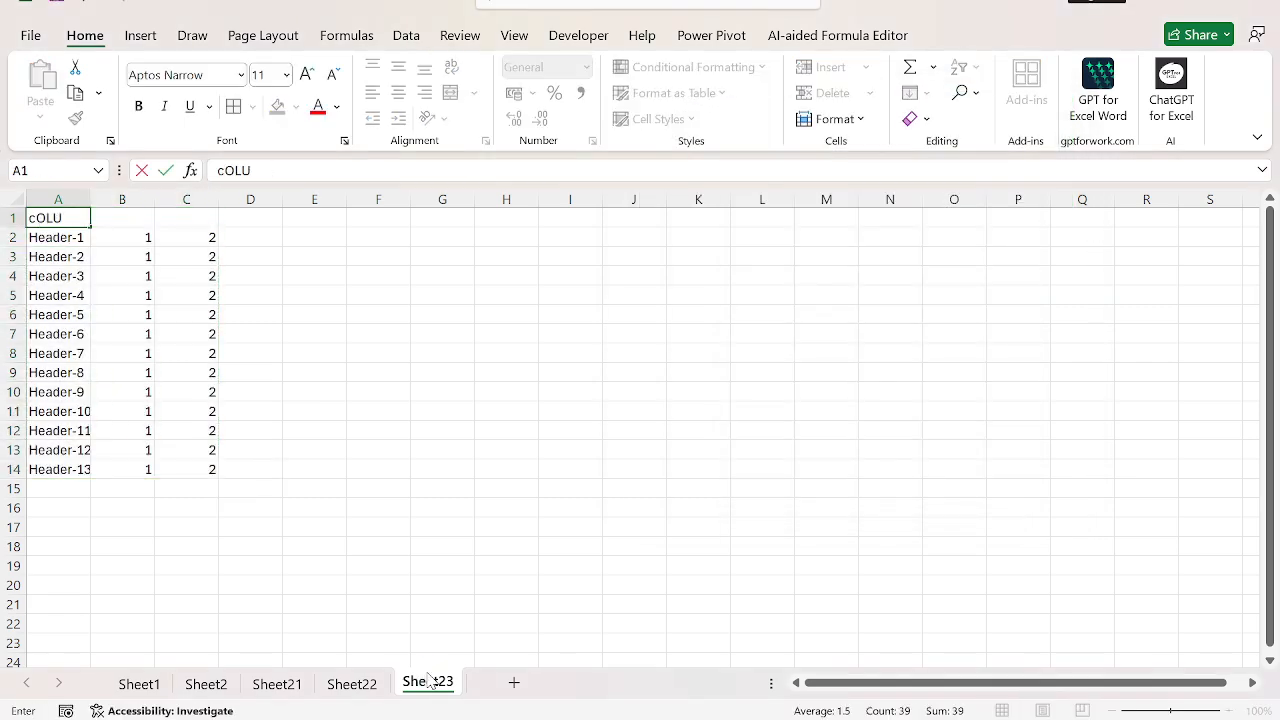
# Step: Enter the headings Column-1, Column-2 and Column-3 in cells A1 to C1
pyautogui.write('MN-1')
pyautogui.press('Tab')
pyautogui.write('Colu')
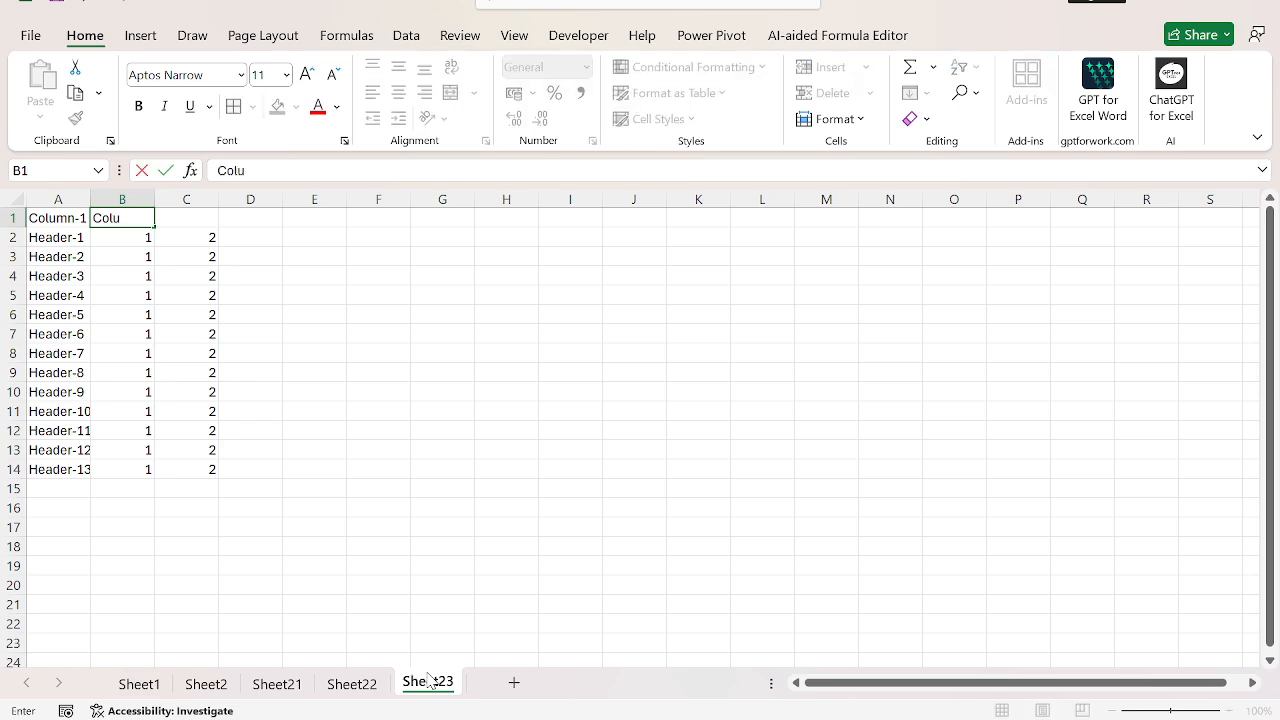
pyautogui.write('mn-2')
pyautogui.press('Tab')
pyautogui.write('Co')
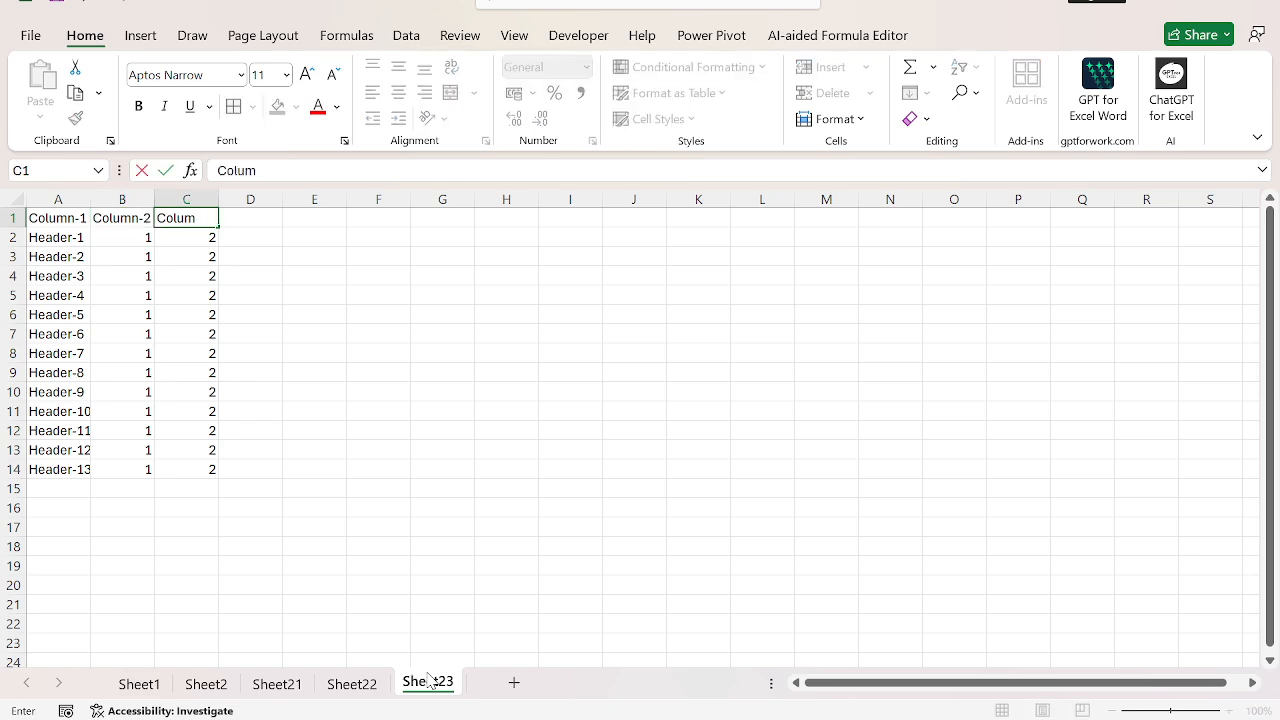
pyautogui.write('lumn-3')
pyautogui.press('Return')
# Step: Create a PivotTable from the range A1:C14 and place it on the existing worksheet at cell E2
pyautogui.press('Up')
pyautogui.hotkey('ctrl', 'shift', 'Down')
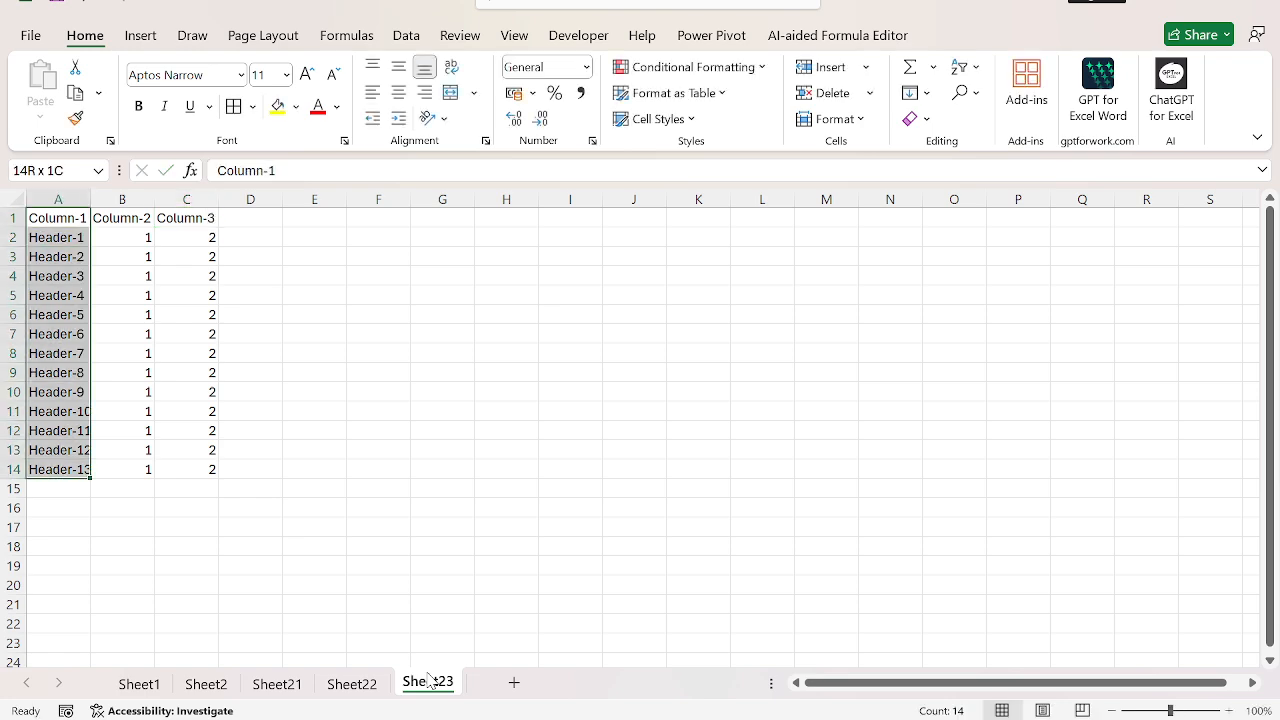
pyautogui.hotkey('ctrl', 'shift', 'Right')
pyautogui.hotkey('alt', 'n')
pyautogui.press('v')
pyautogui.press('t')
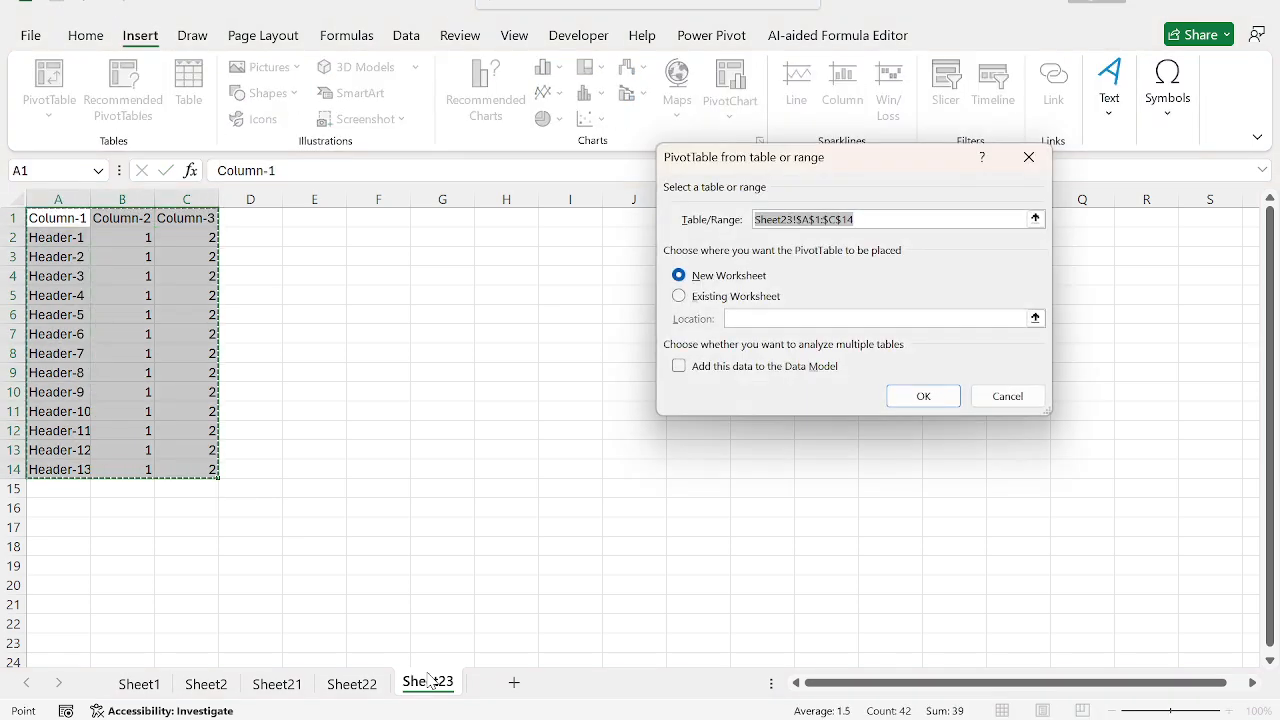
pyautogui.hotkey('alt', 'e')
pyautogui.press('Tab')
pyautogui.press('Tab')
pyautogui.press('Tab')
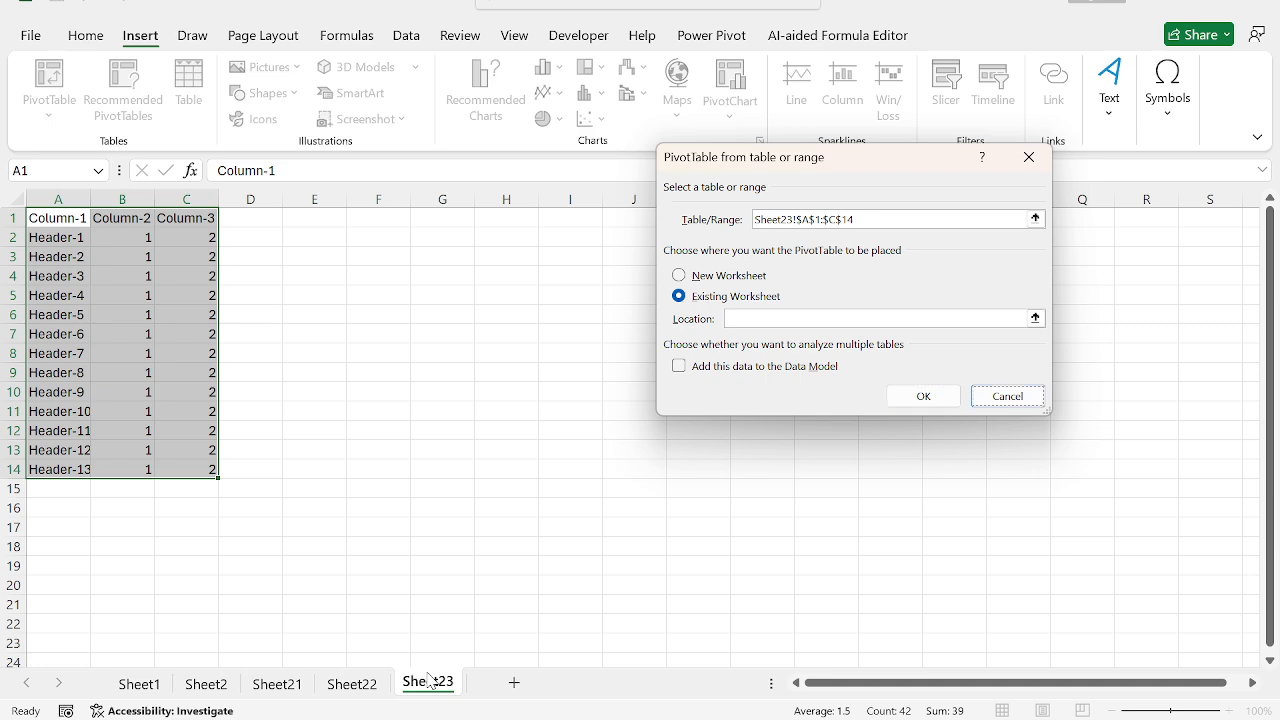
pyautogui.hotkey('shift', 'Tab')
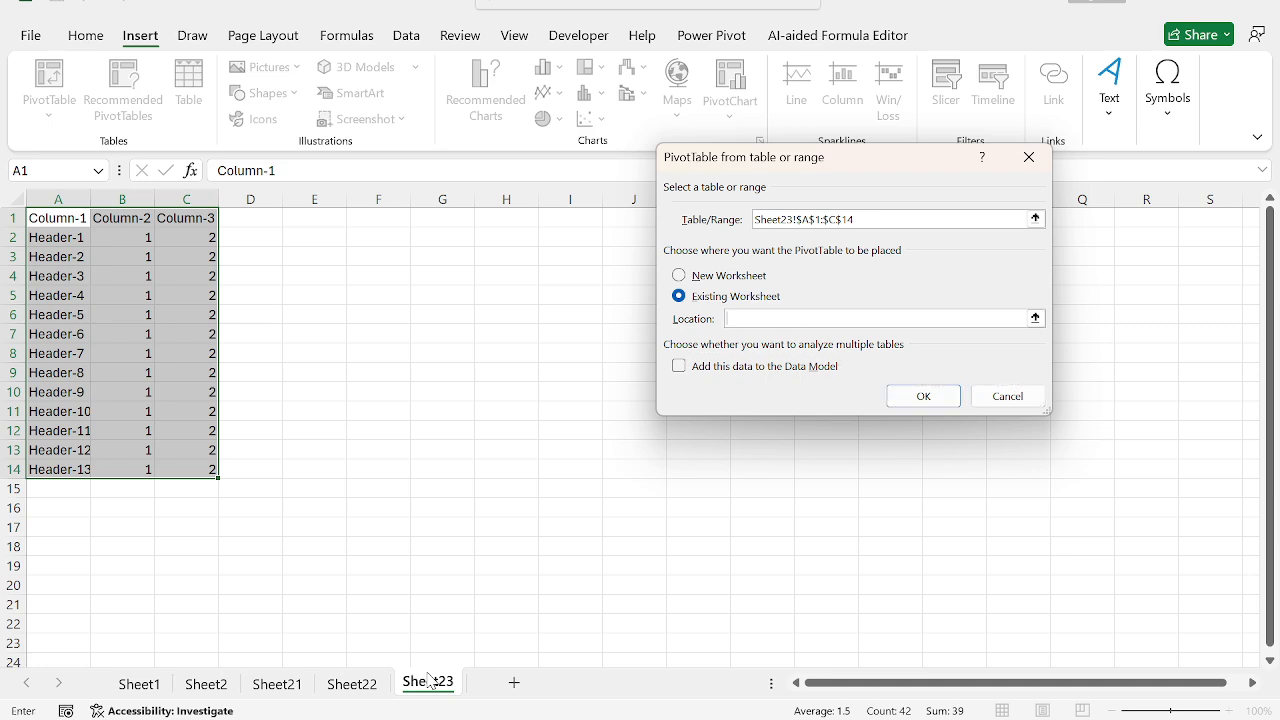
pyautogui.press('Right')
pyautogui.press('Right')
pyautogui.press('Right')
pyautogui.press('Right')
pyautogui.press('Down')
pyautogui.press('Return')
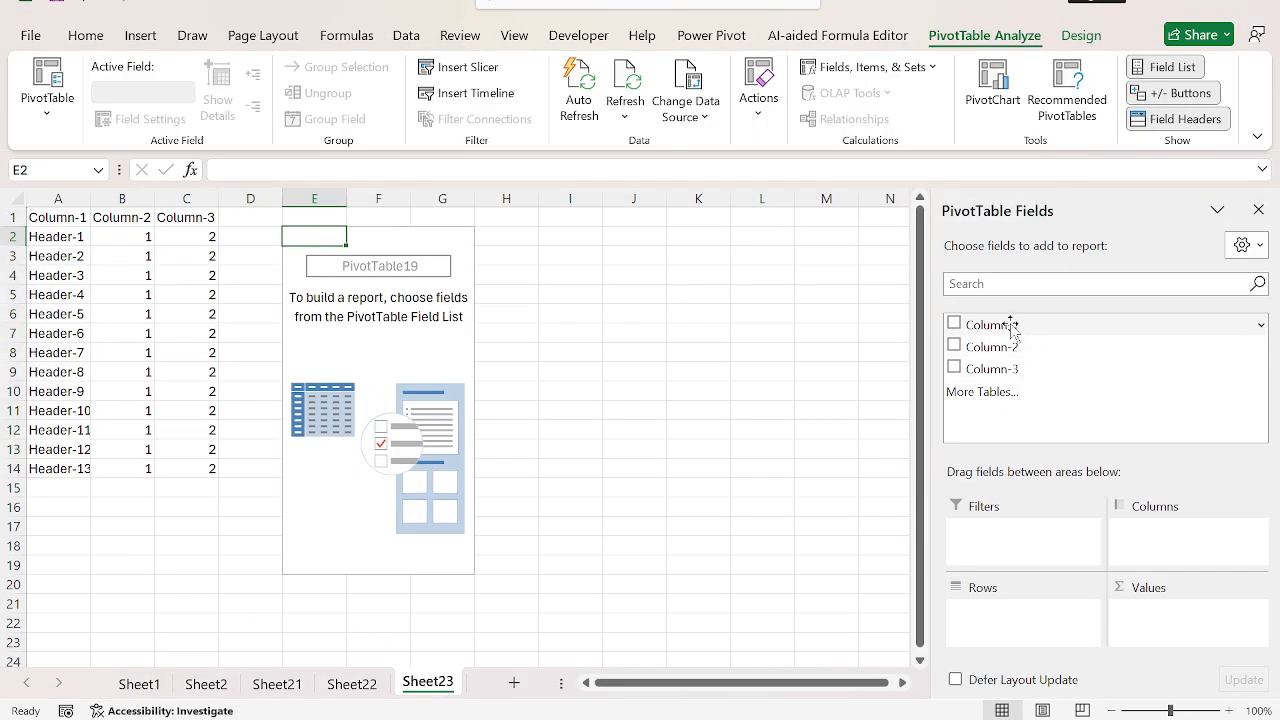
# Step: Add Column-1 and Column-2 as PivotTable row fields and try to place Column-3 directly on the grid
pyautogui.moveTo(1010, 328); pyautogui.dragTo(1020, 617)
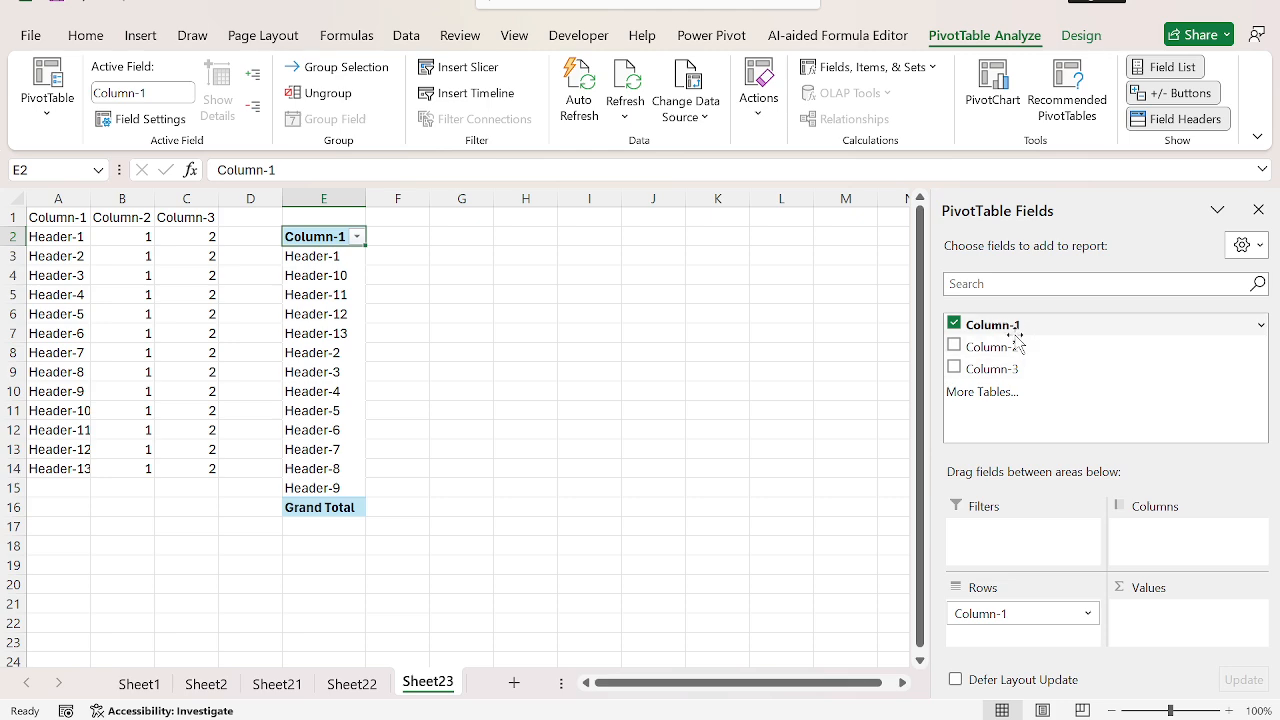
pyautogui.moveTo(1018, 344); pyautogui.dragTo(1040, 630)
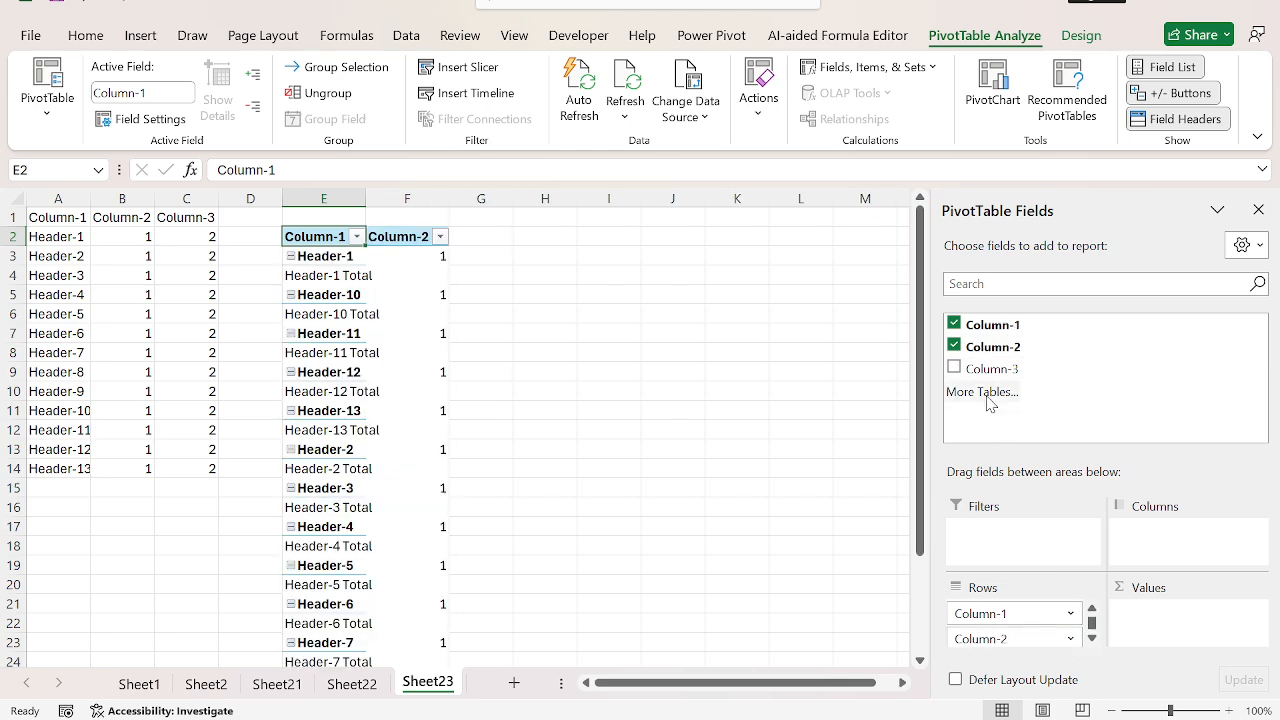
pyautogui.moveTo(990, 369); pyautogui.dragTo(571, 366)
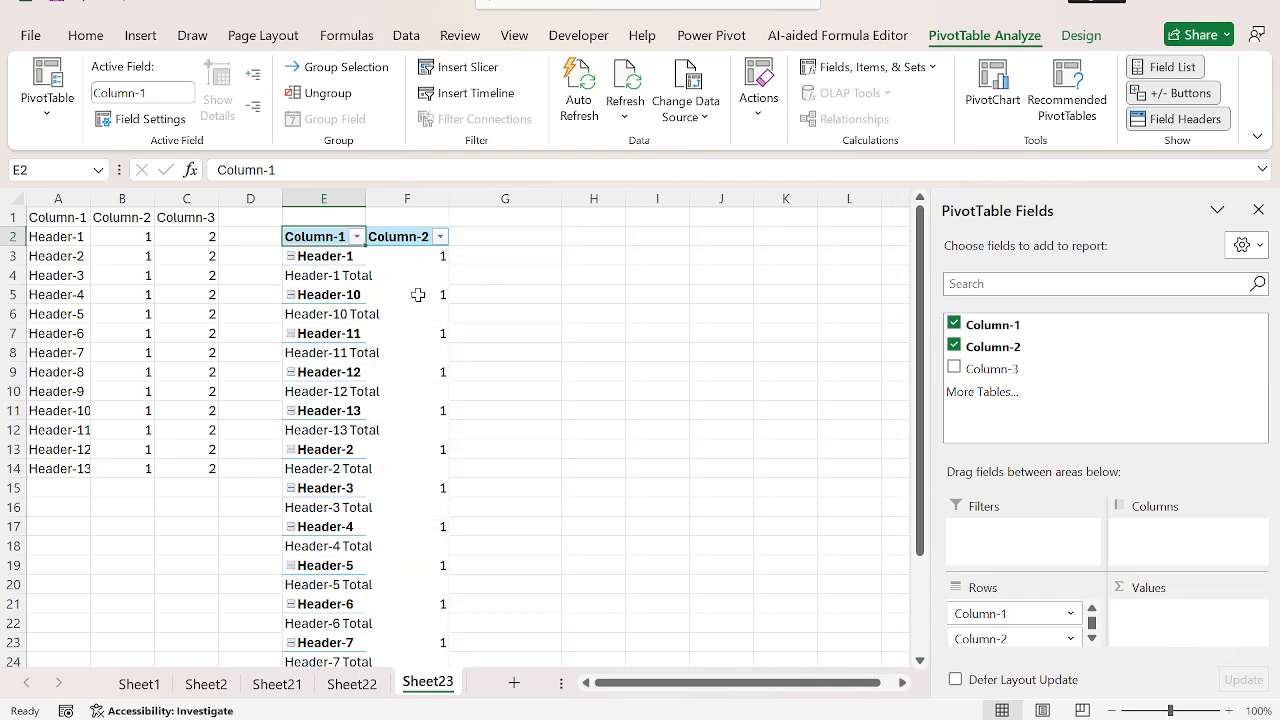
# Step: Turn on the classic PivotTable layout in the PivotTable options, and undo the change
pyautogui.rightClick(418, 294)
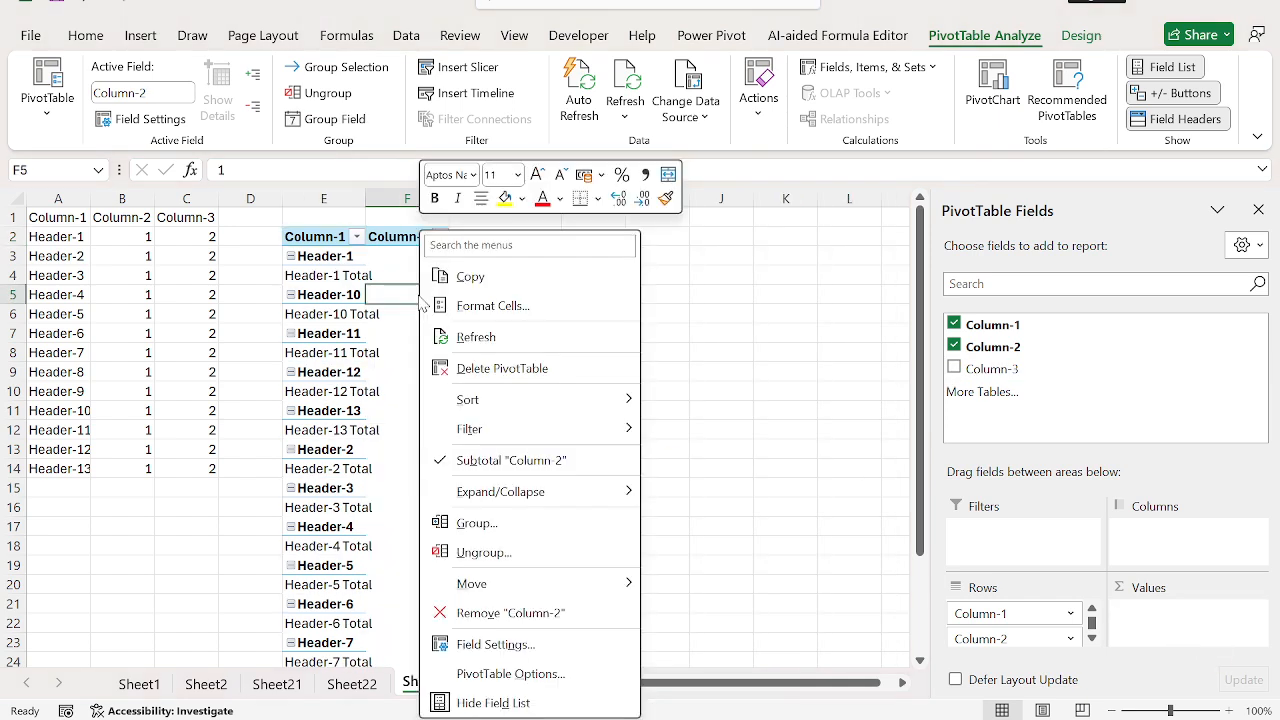
pyautogui.click(527, 672)
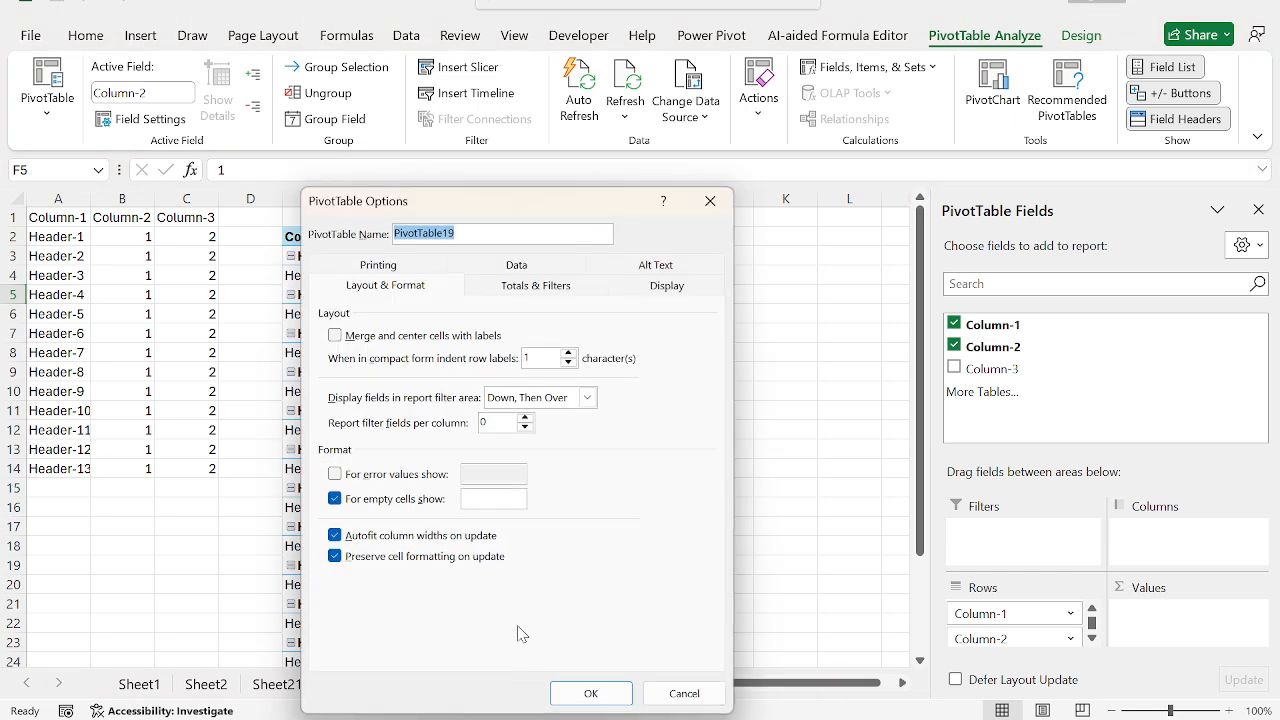
pyautogui.click(664, 287)
pyautogui.click(432, 447)
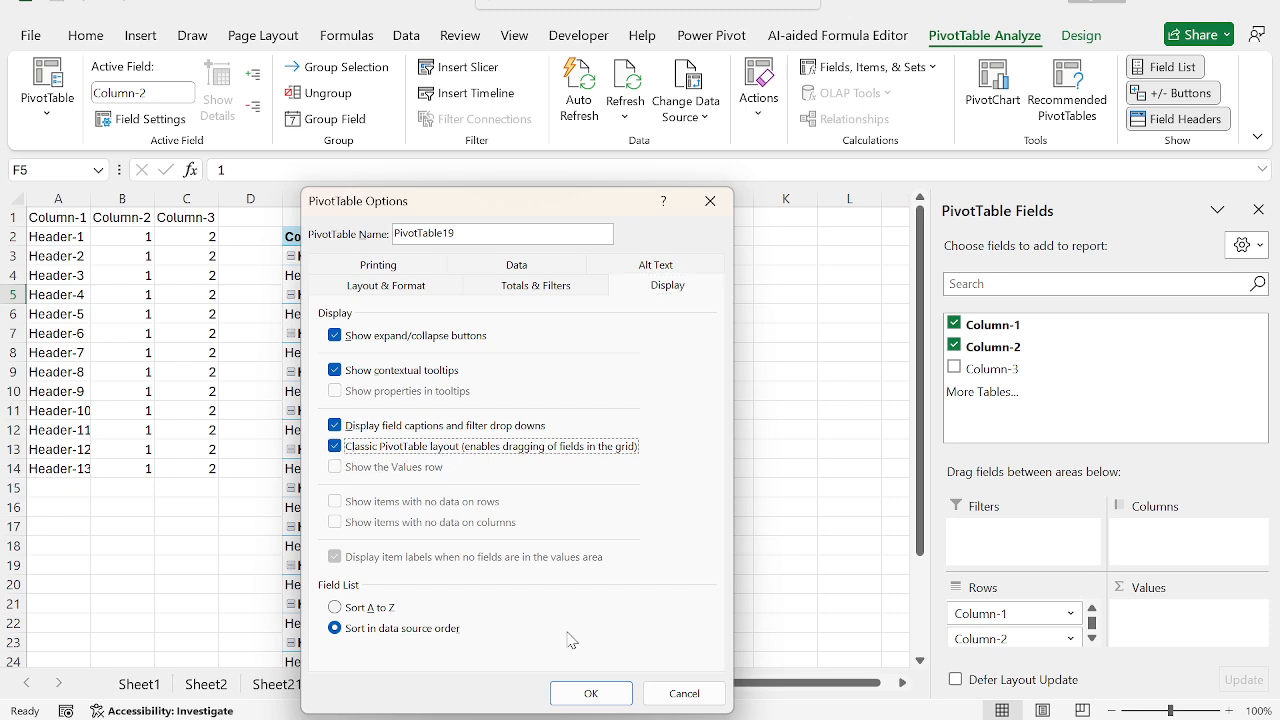
pyautogui.click(591, 693)
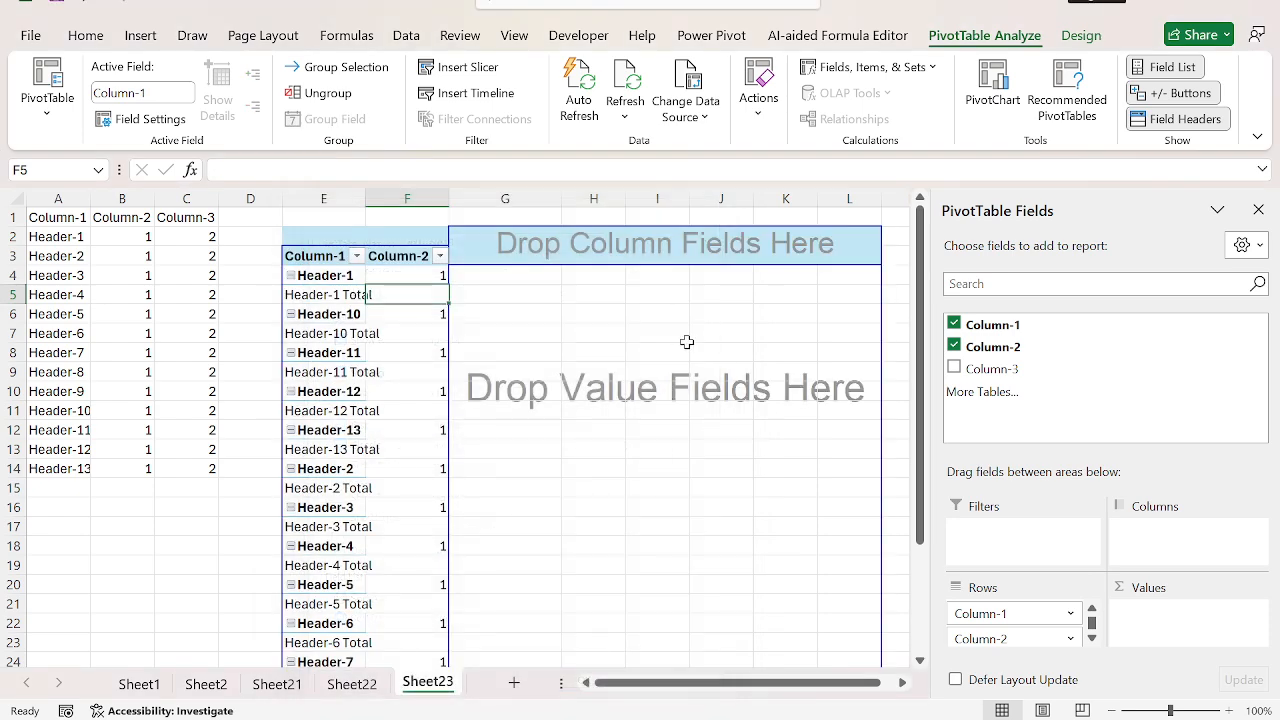
pyautogui.hotkey('ctrl', 'z')
pyautogui.hotkey('ctrl', 'z')
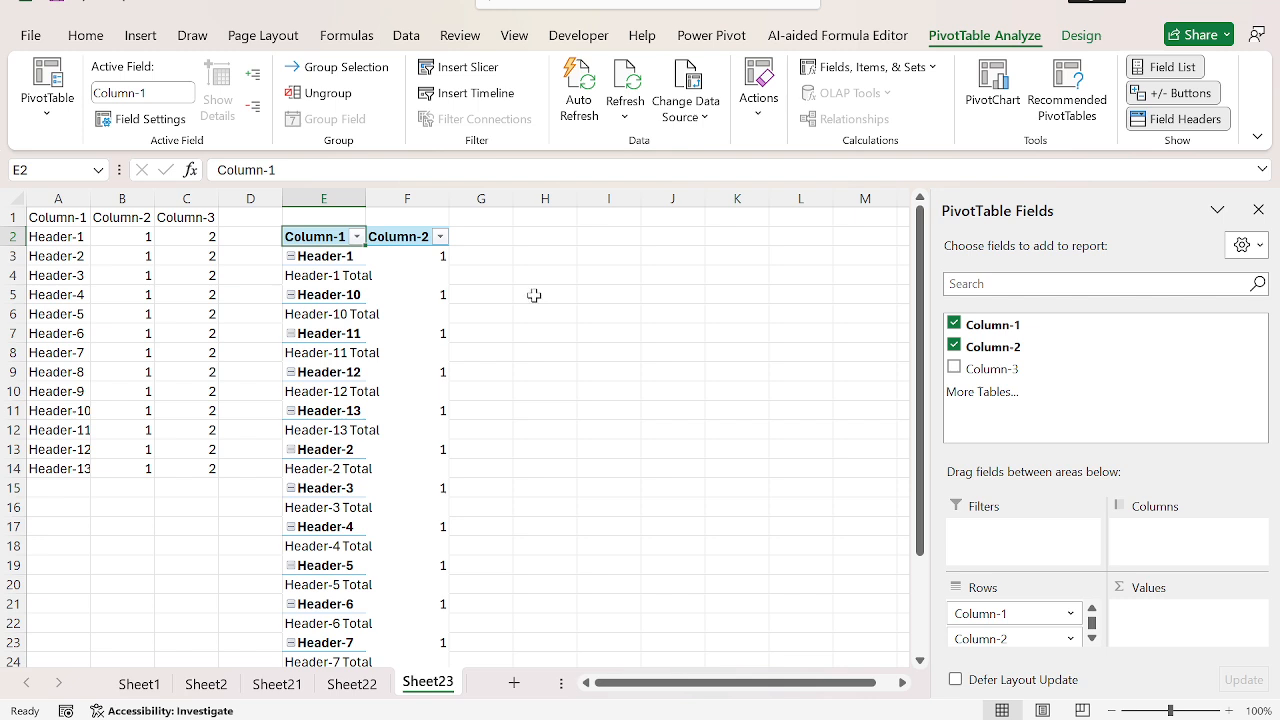
# Step: Save the workbook to the Desktop as Top 10 Productivity Tips.xlsx
pyautogui.click(30, 38)
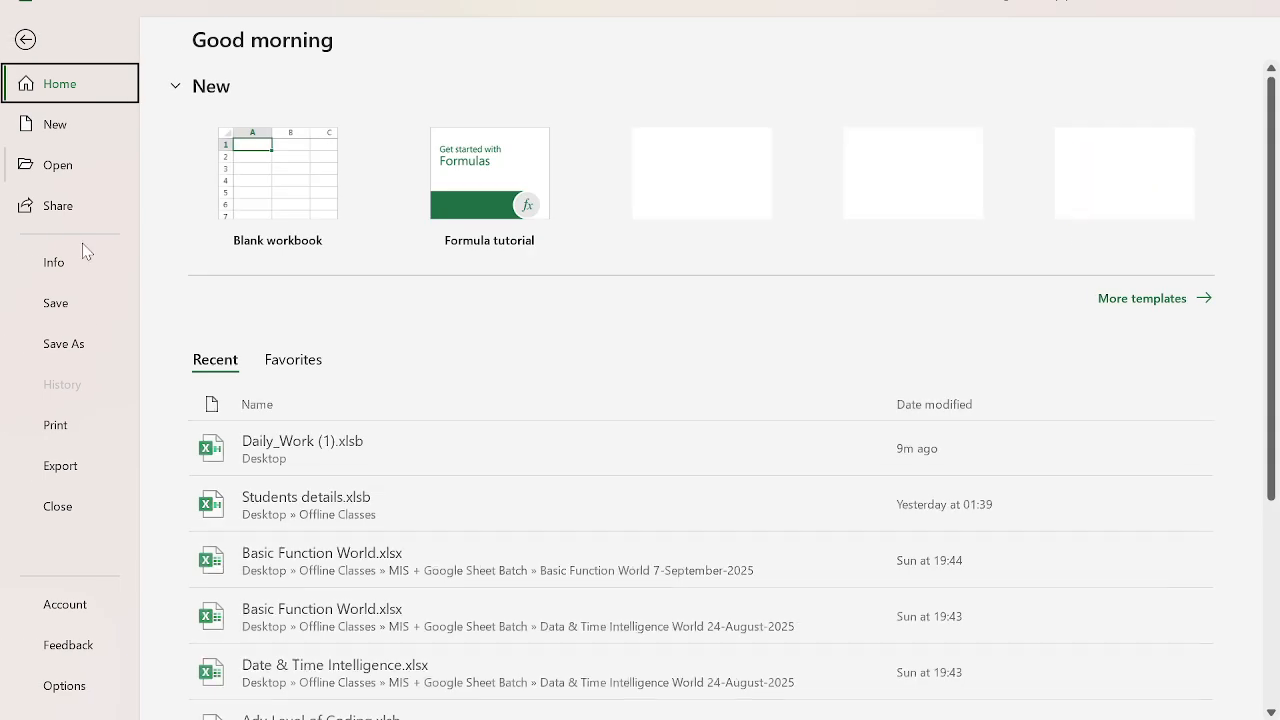
pyautogui.click(70, 342)
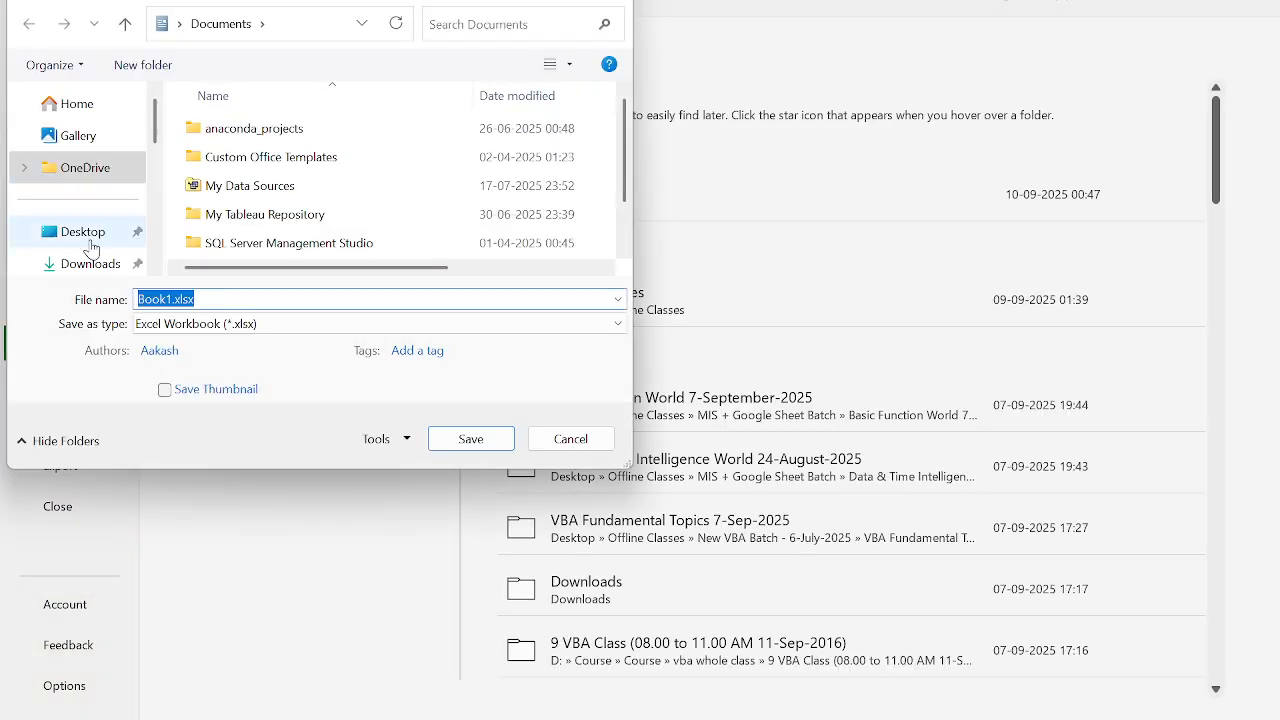
pyautogui.click(88, 240)
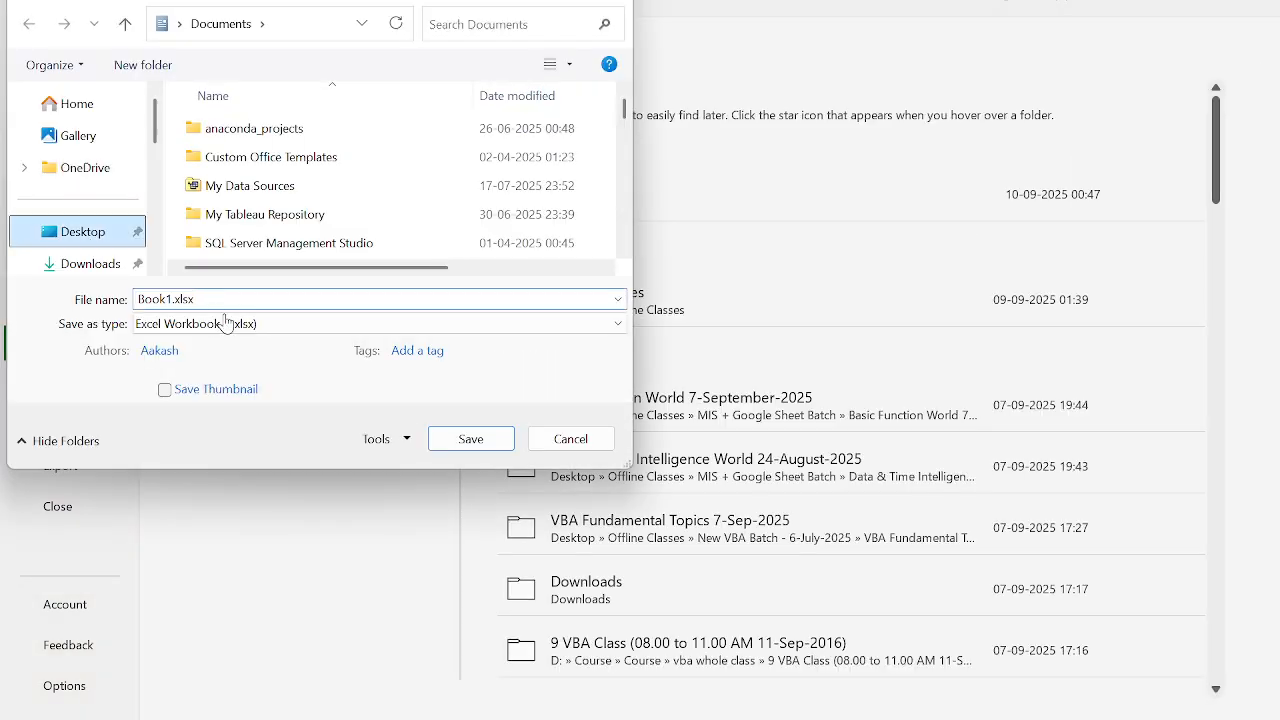
pyautogui.doubleClick(257, 298)
pyautogui.write('top 10')
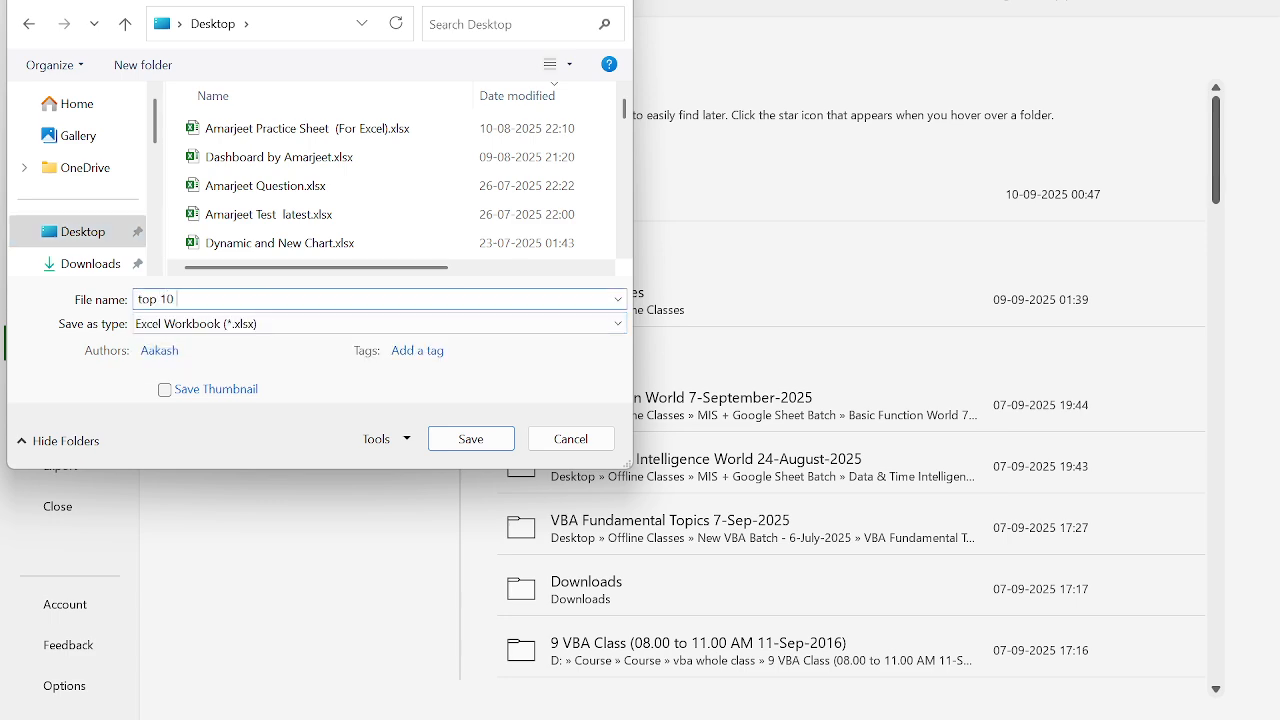
pyautogui.hotkey('ctrl', 'a')
pyautogui.write('Top 10')
pyautogui.write('Productivity Tips.xlsx')
pyautogui.press('Return')
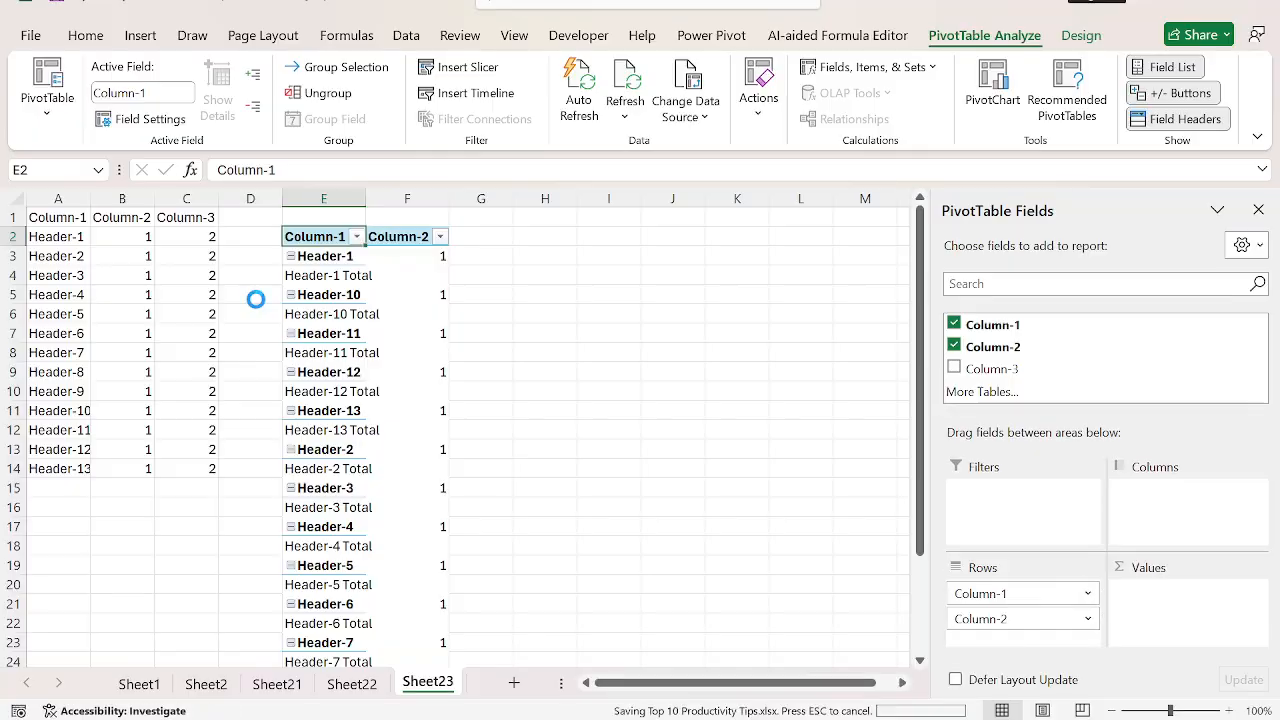
# Step: Enable the classic PivotTable layout, which allows fields to be moved in the grid, for the PivotTable at E2
pyautogui.rightClick(398, 291)
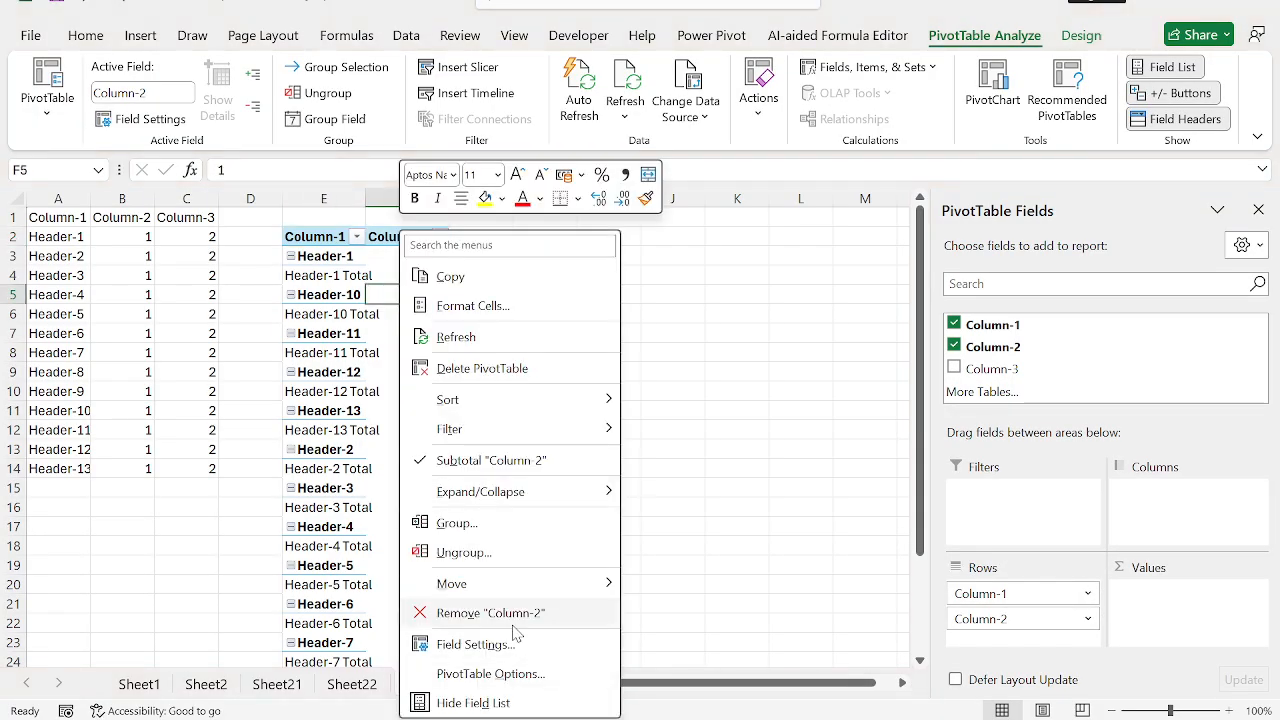
pyautogui.click(526, 673)
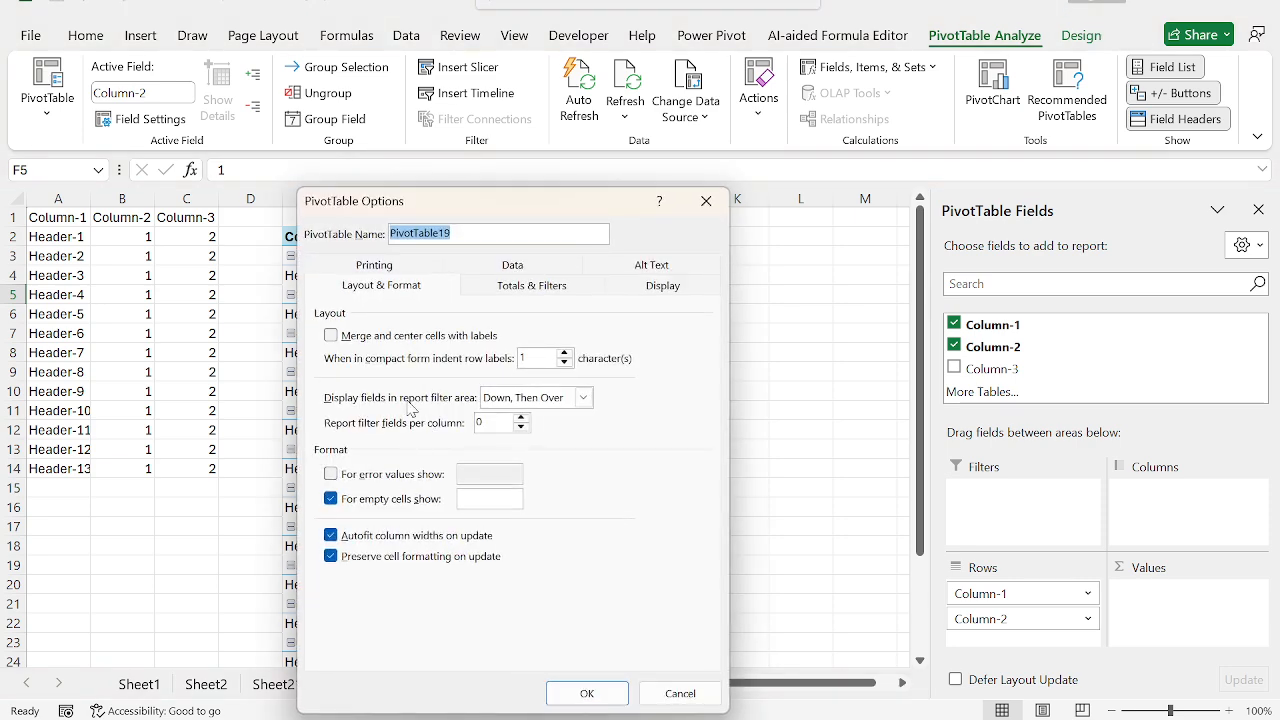
pyautogui.click(628, 291)
pyautogui.click(405, 448)
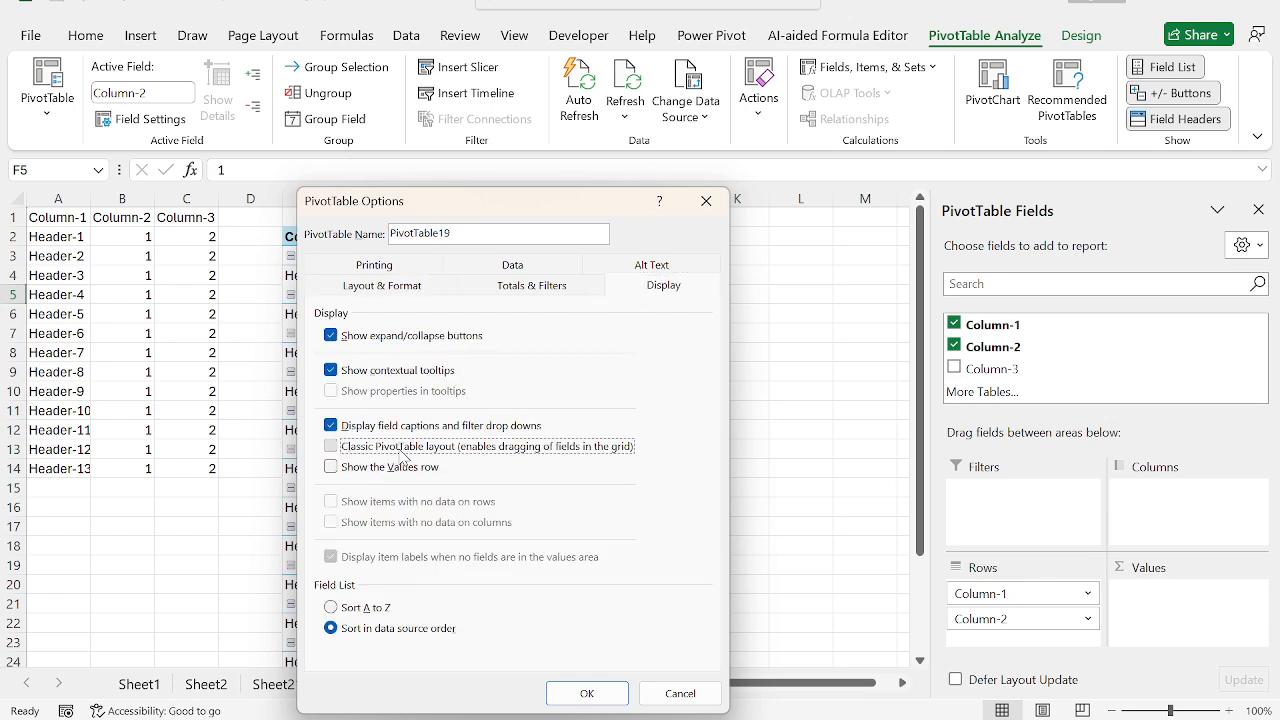
pyautogui.press('Return')
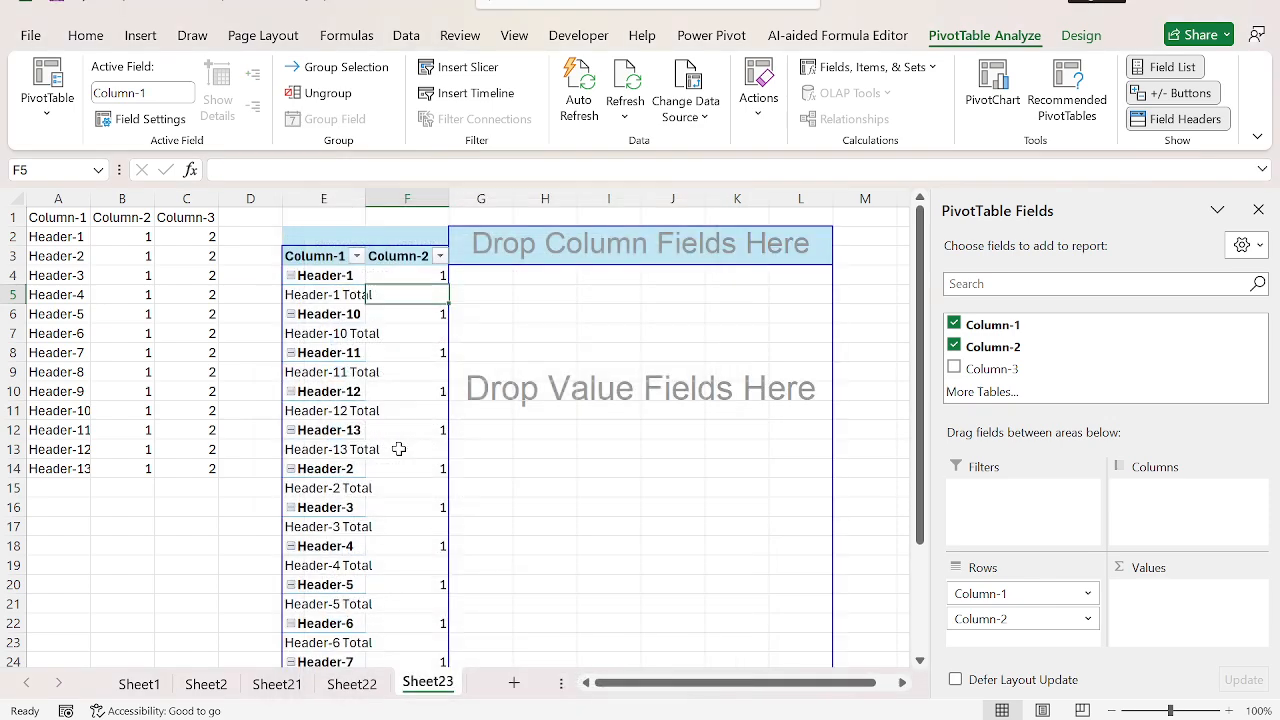
# Step: Import the layout of the PivotTable at F5 as Excel's default PivotTable layout and apply the options
pyautogui.click(30, 35)
pyautogui.click(88, 683)
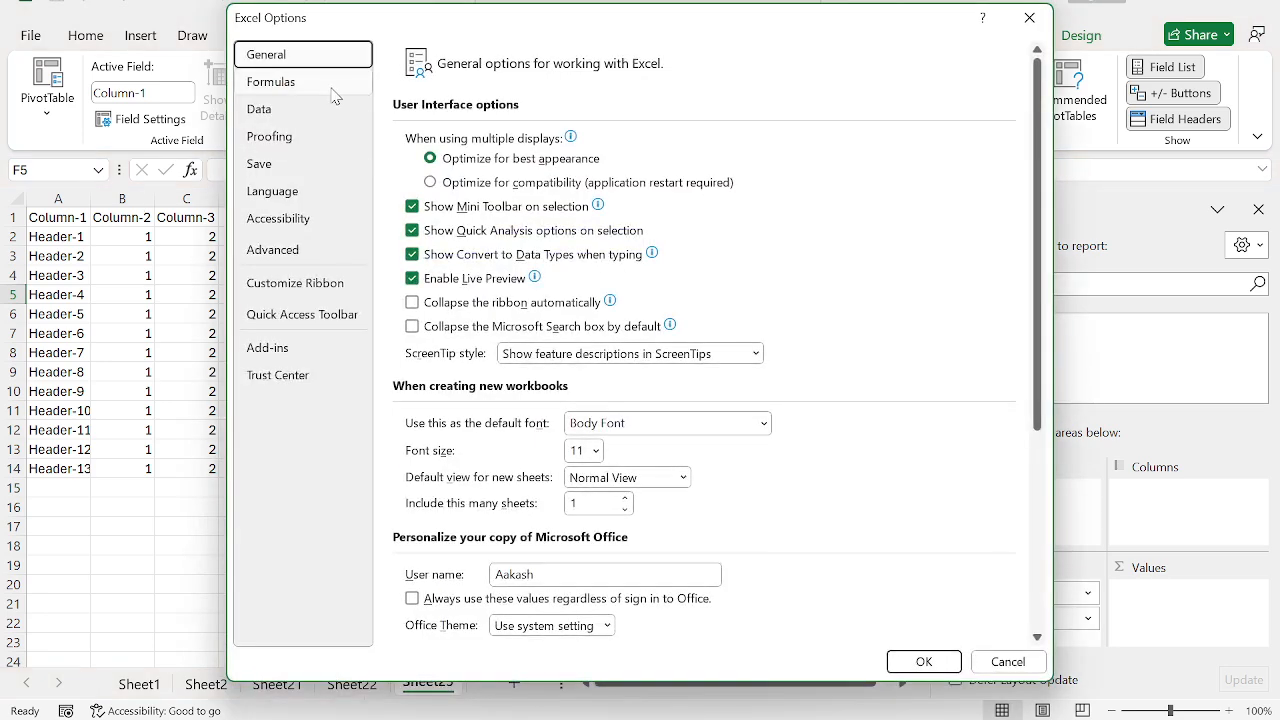
pyautogui.click(328, 84)
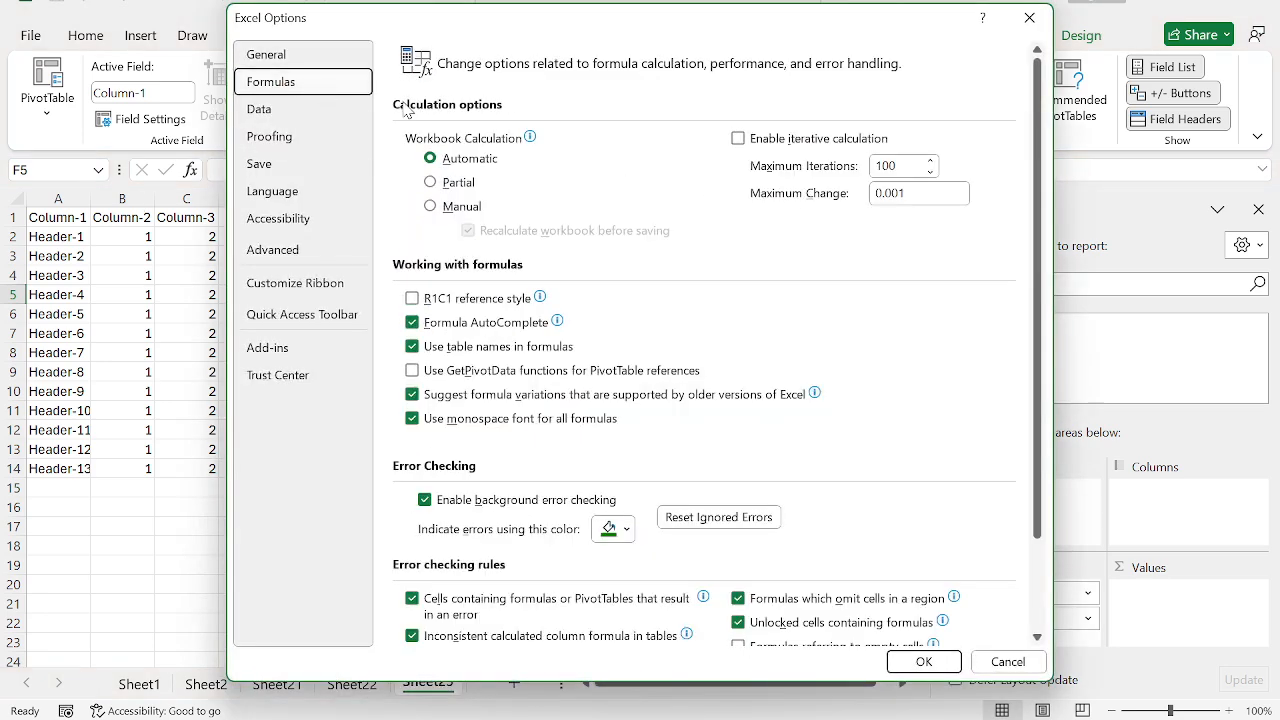
pyautogui.click(330, 114)
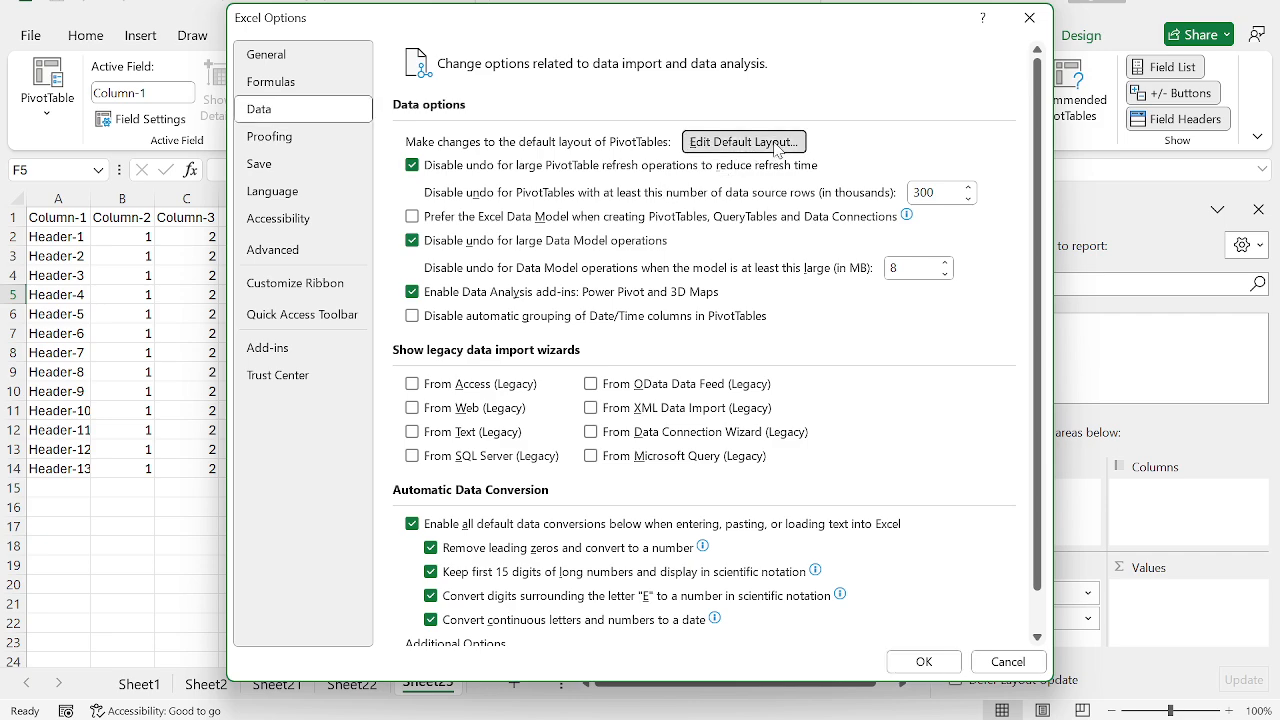
pyautogui.click(740, 143)
pyautogui.click(929, 193)
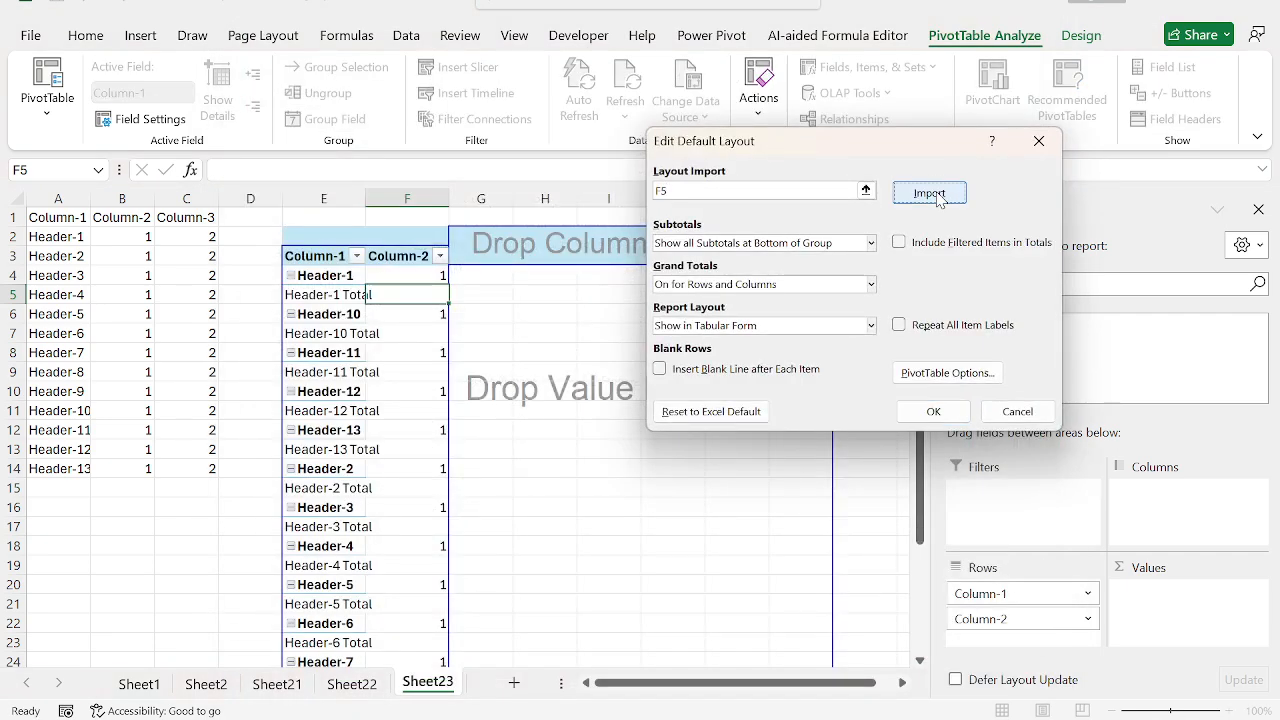
pyautogui.click(950, 416)
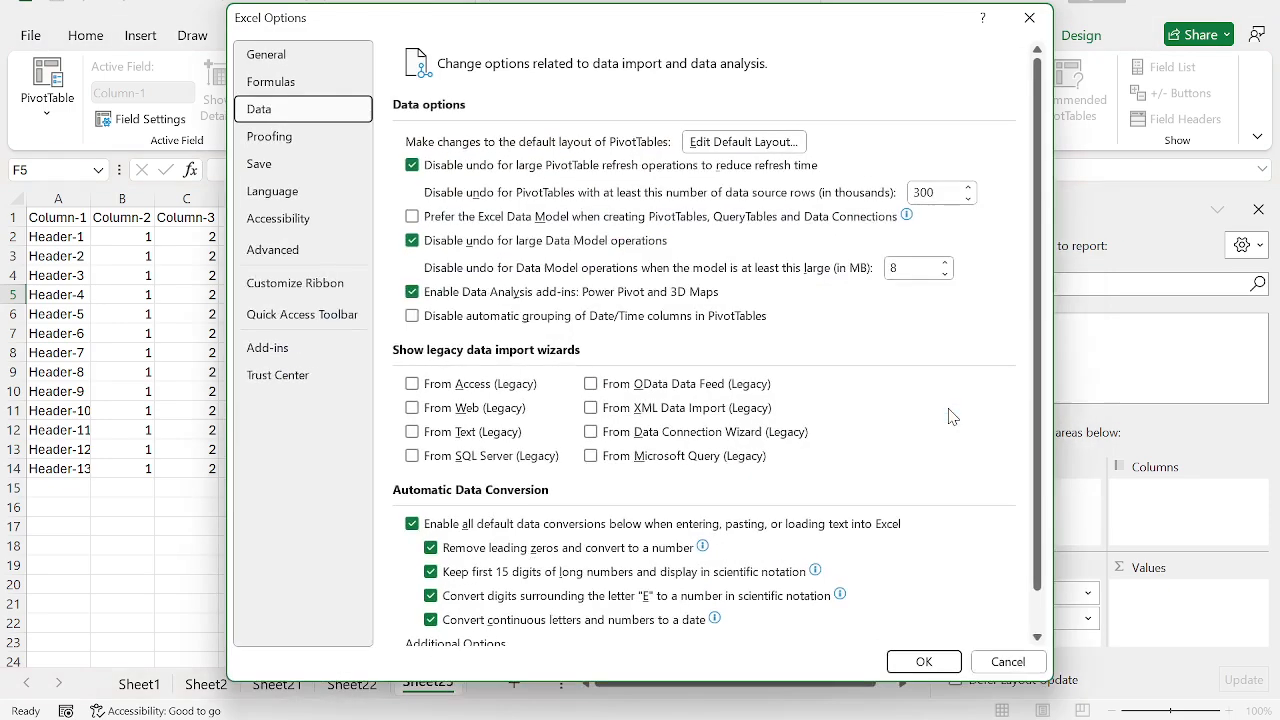
pyautogui.click(924, 661)
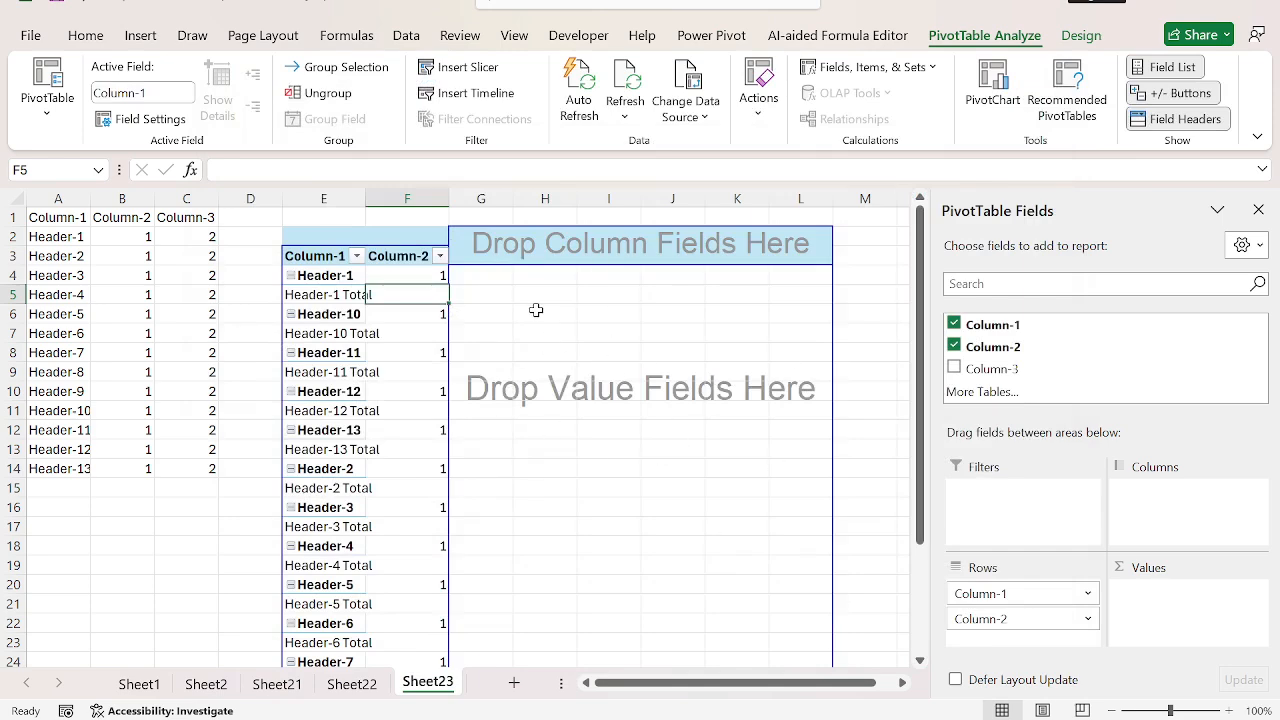
# Step: Close the workbook and reopen Top 10 Productivity Tips.xlsx from the Desktop
pyautogui.hotkey('ctrl', 'Left')
pyautogui.hotkey('ctrl', 'Left')
pyautogui.hotkey('ctrl', 'Up')
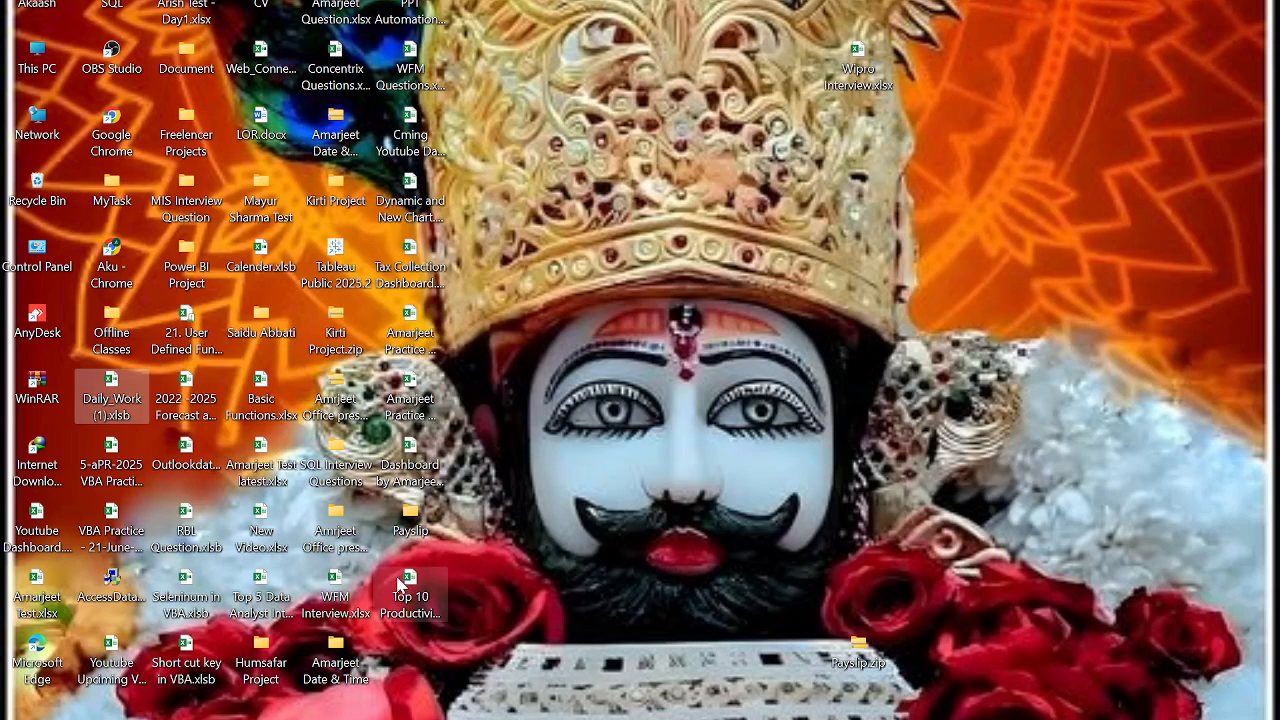
pyautogui.doubleClick(410, 590)
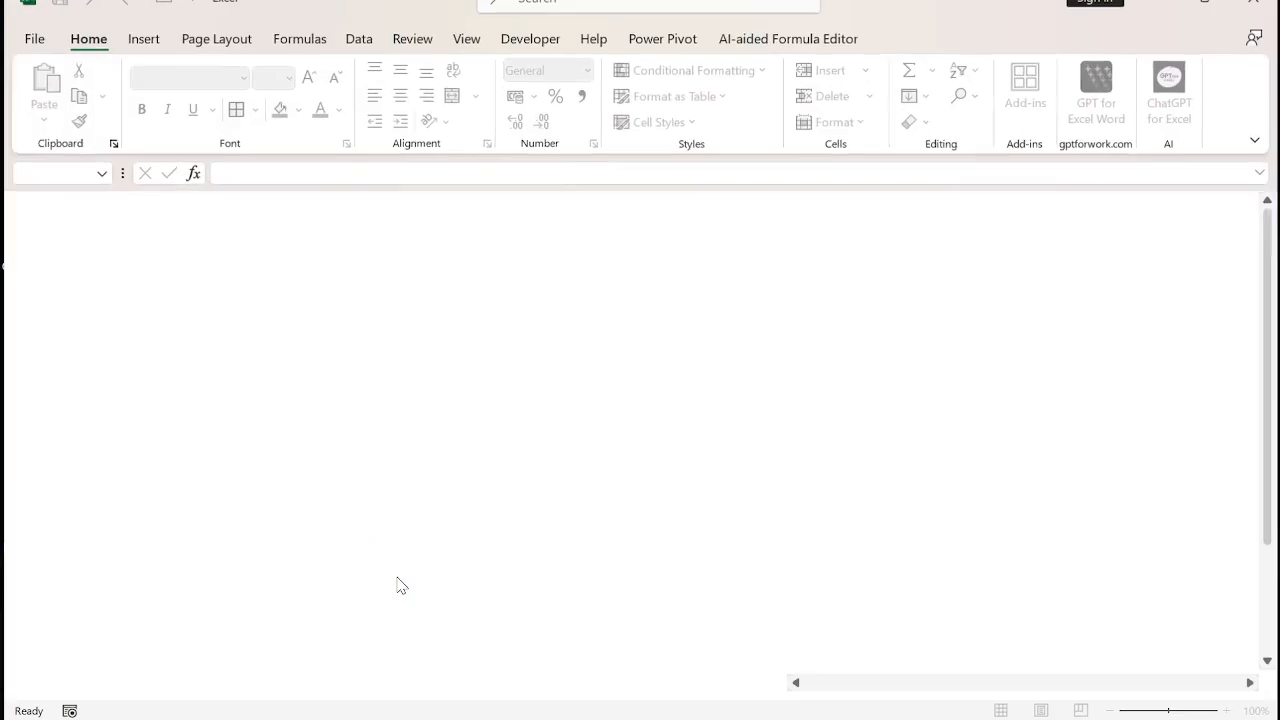
# Step: Create a PivotTable from Sheet23 range A1:C14 on a new worksheet
pyautogui.hotkey('ctrl', 'Home')
pyautogui.hotkey('ctrl', 'shift', 'Down')
pyautogui.hotkey('ctrl', 'shift', 'Right')
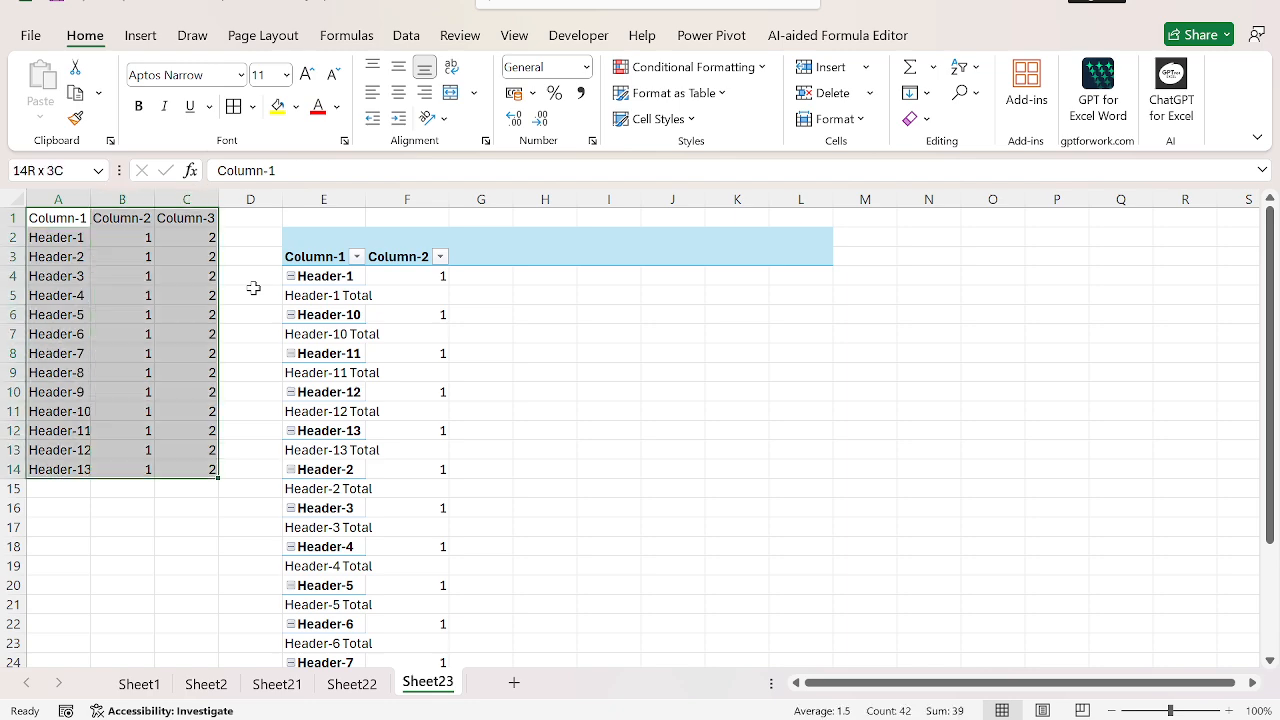
pyautogui.hotkey('alt', 'n')
pyautogui.press('v')
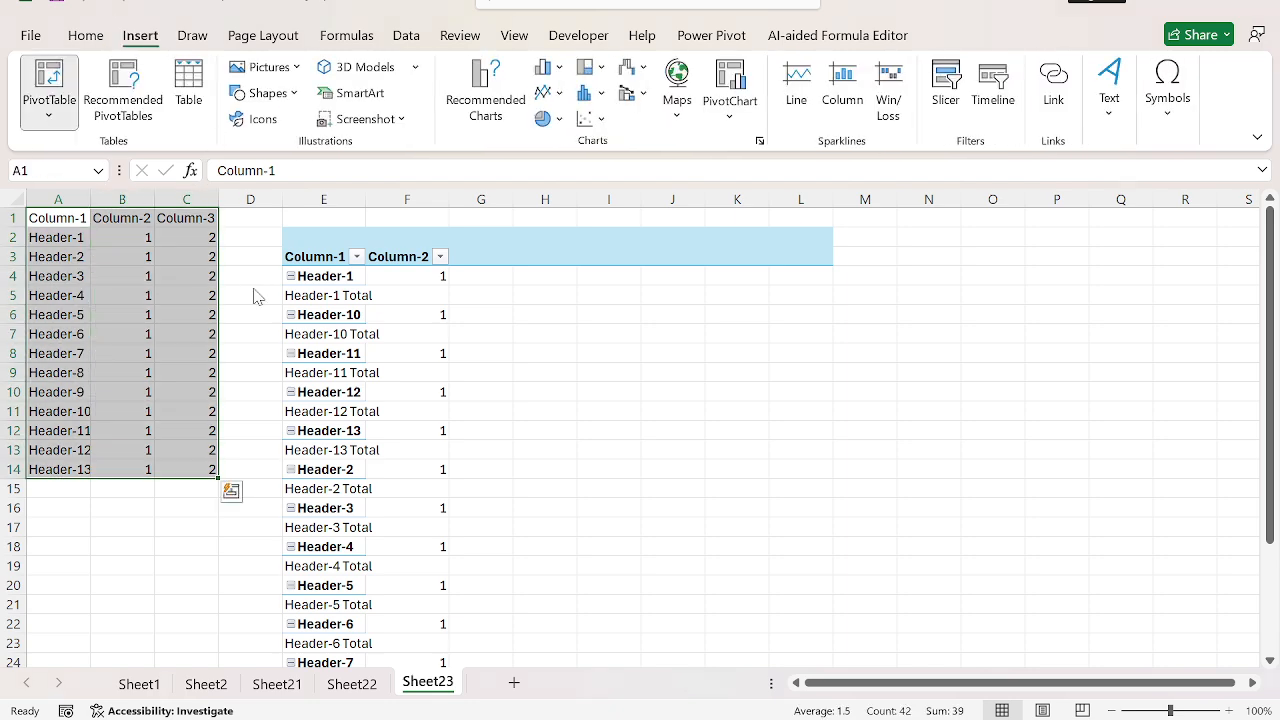
pyautogui.press('t')
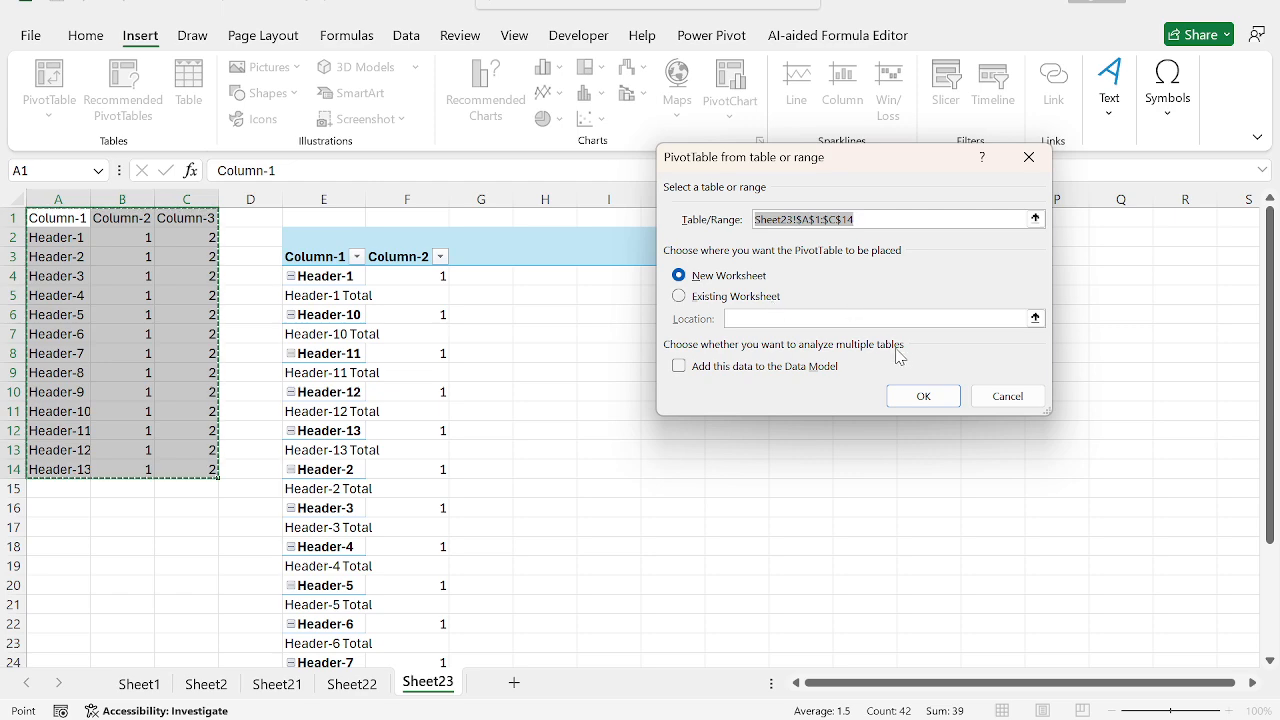
pyautogui.click(949, 394)
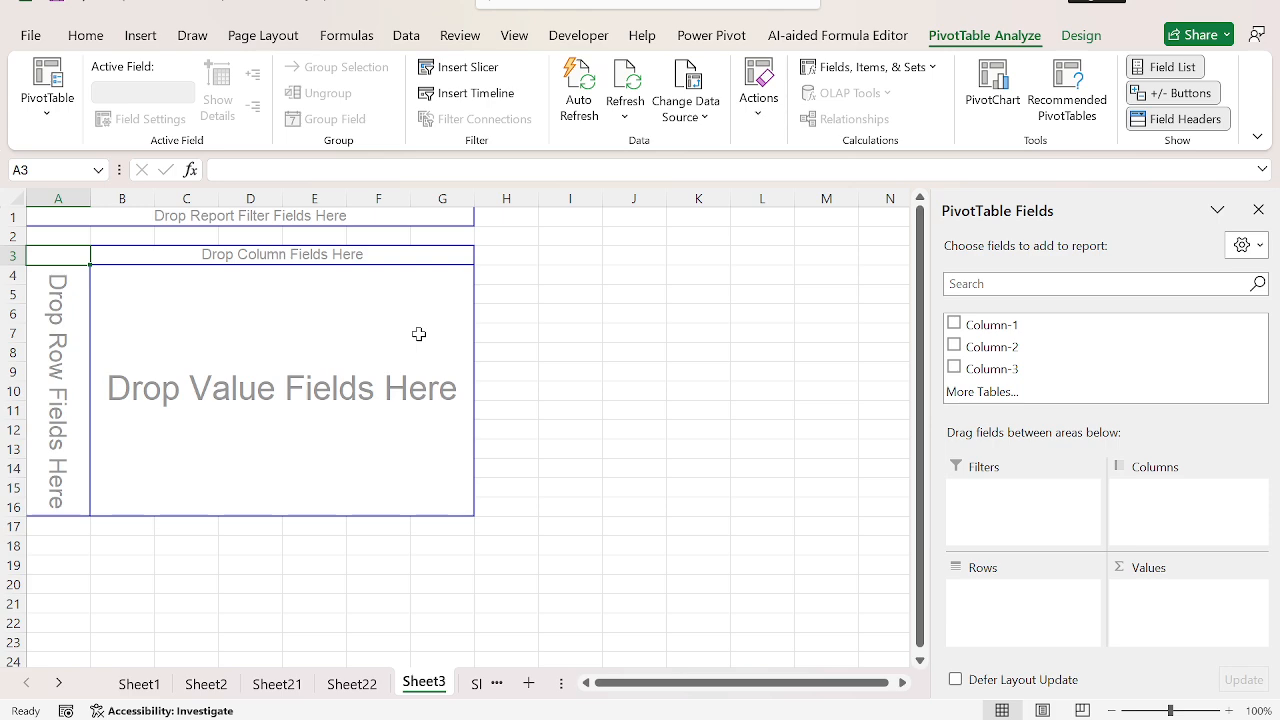
# Step: Add Column-1 and Column-2 as row fields and Column-3 as a value field in the new PivotTable
pyautogui.click(1015, 325)
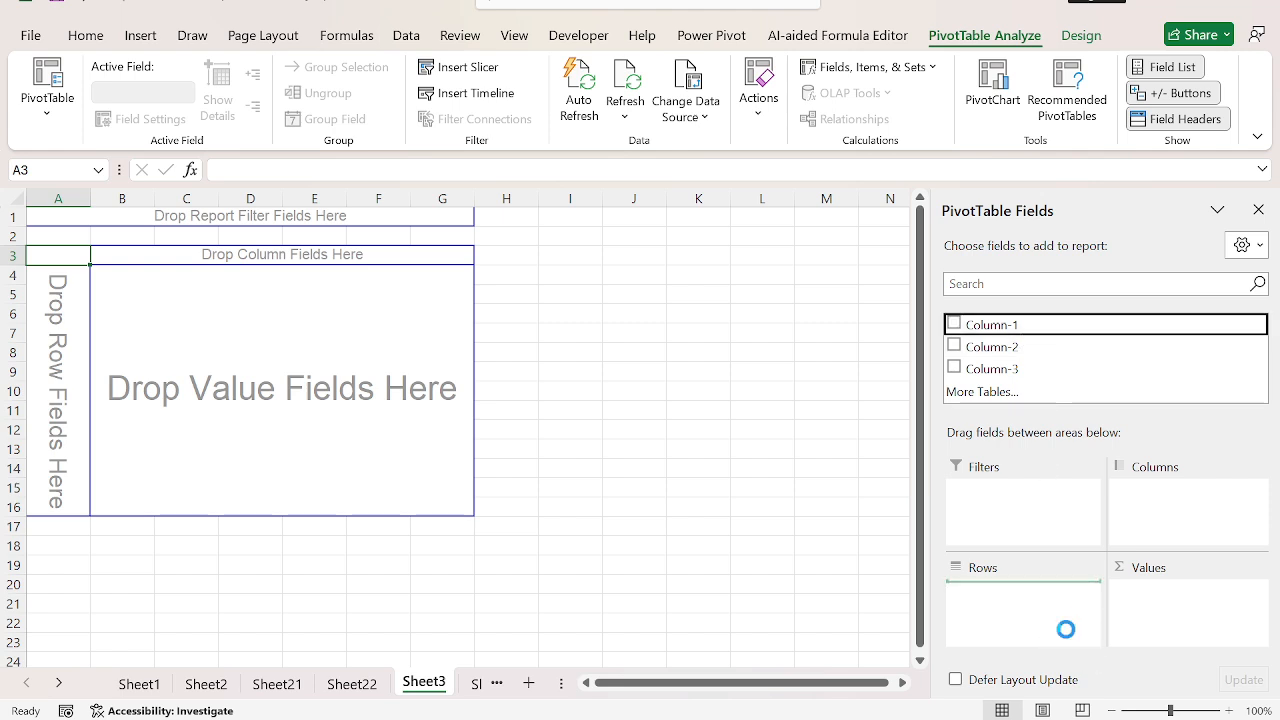
pyautogui.moveTo(990, 347); pyautogui.dragTo(1050, 614)
pyautogui.moveTo(1045, 369); pyautogui.dragTo(1178, 619)
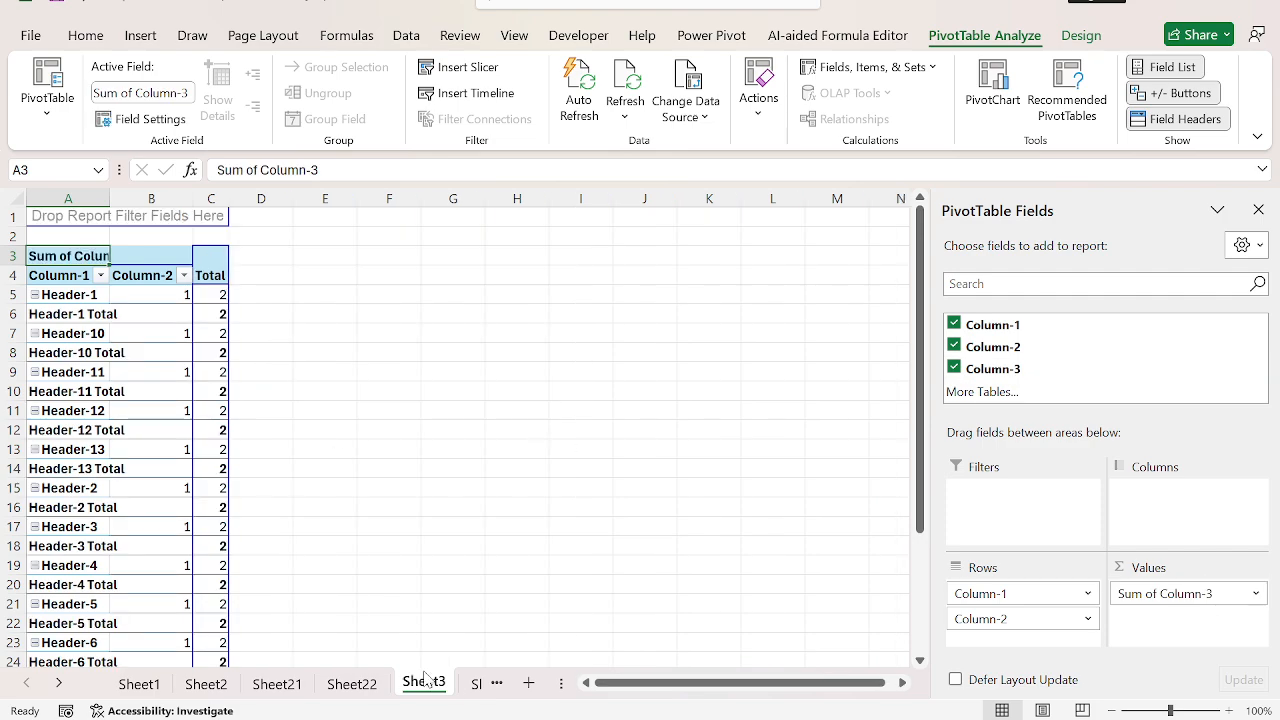
# Step: Add a worksheet after Sheet23 holding the A to H list, change its header in A1 to Sheetname, and autofit column A
pyautogui.click(475, 685)
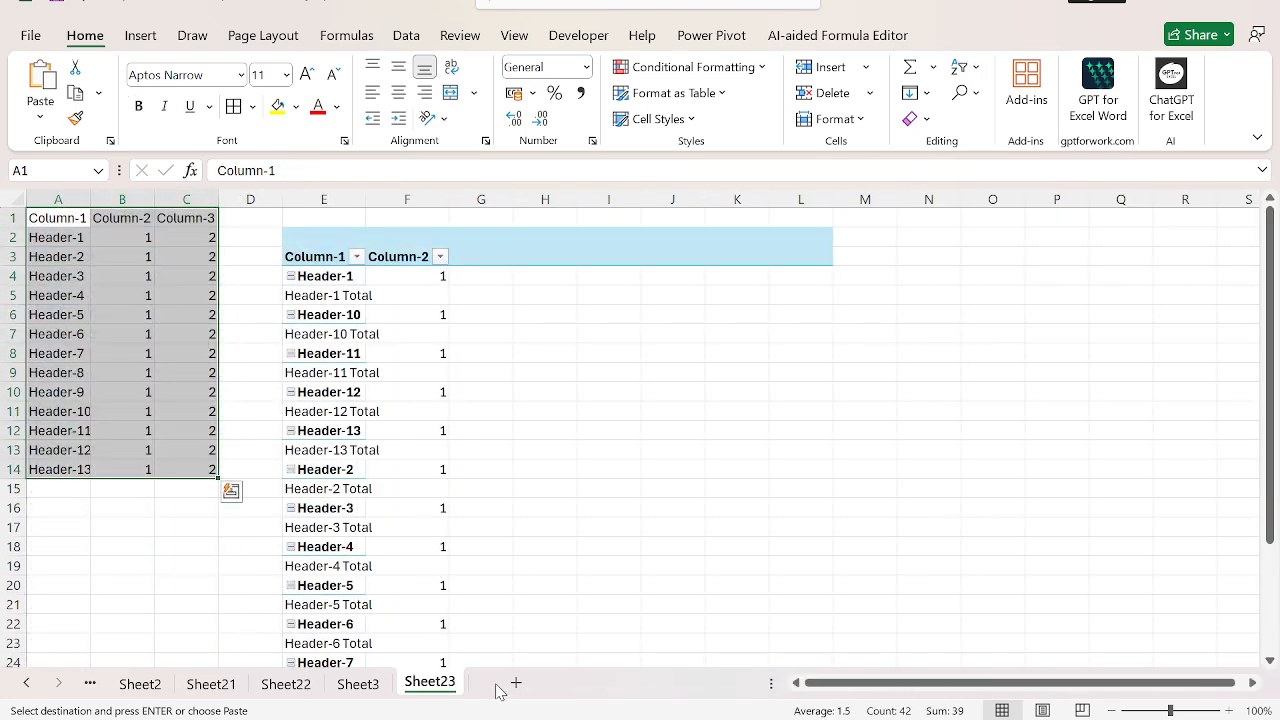
pyautogui.click(506, 689)
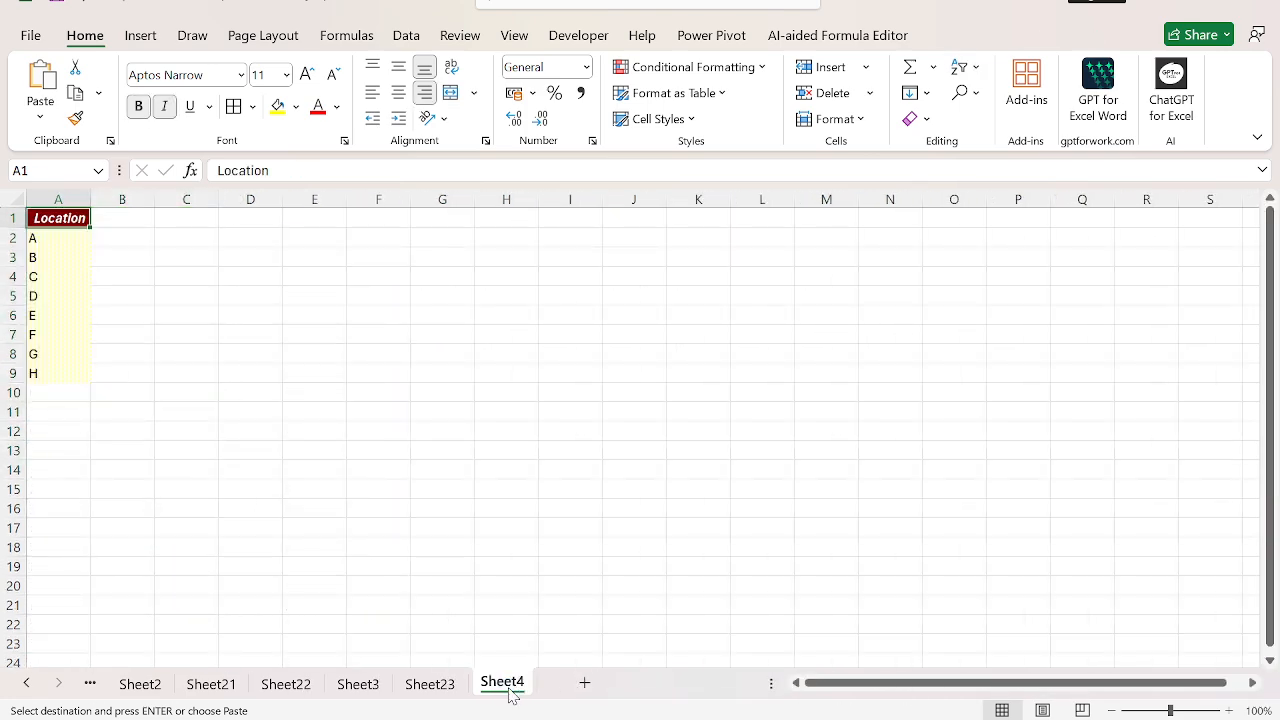
pyautogui.write('Sheetb=nam')
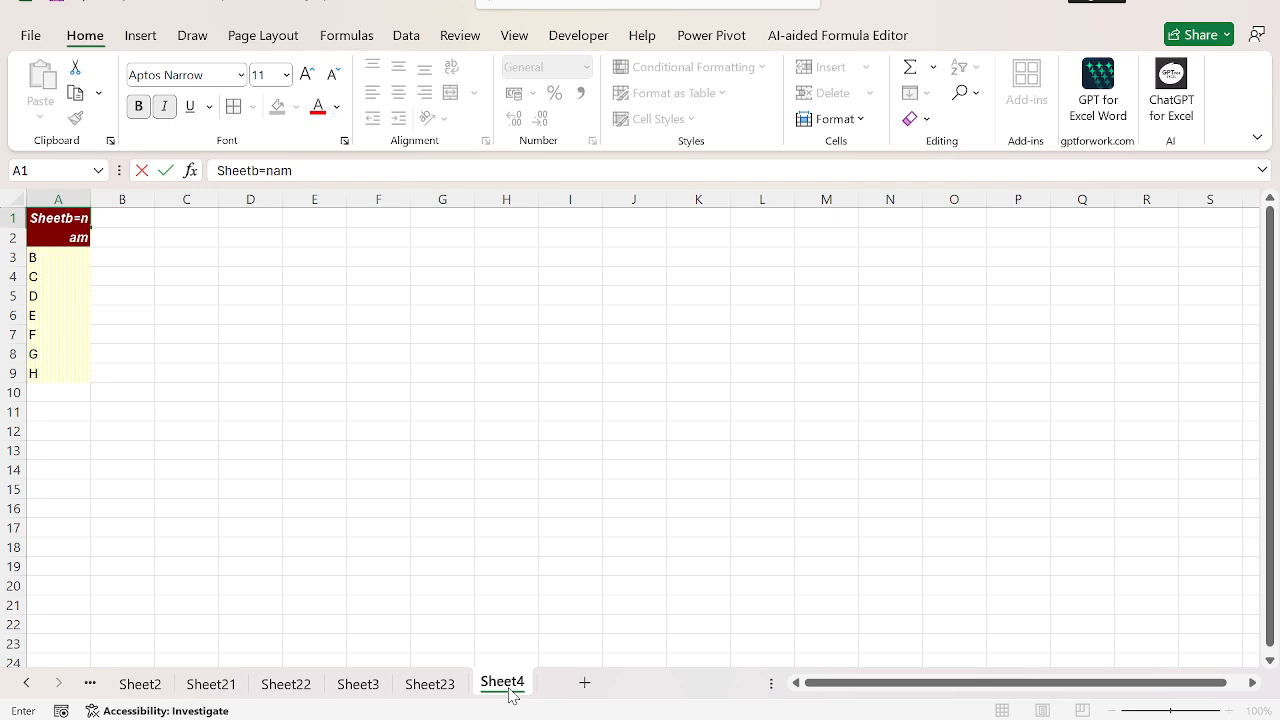
pyautogui.press('Escape')
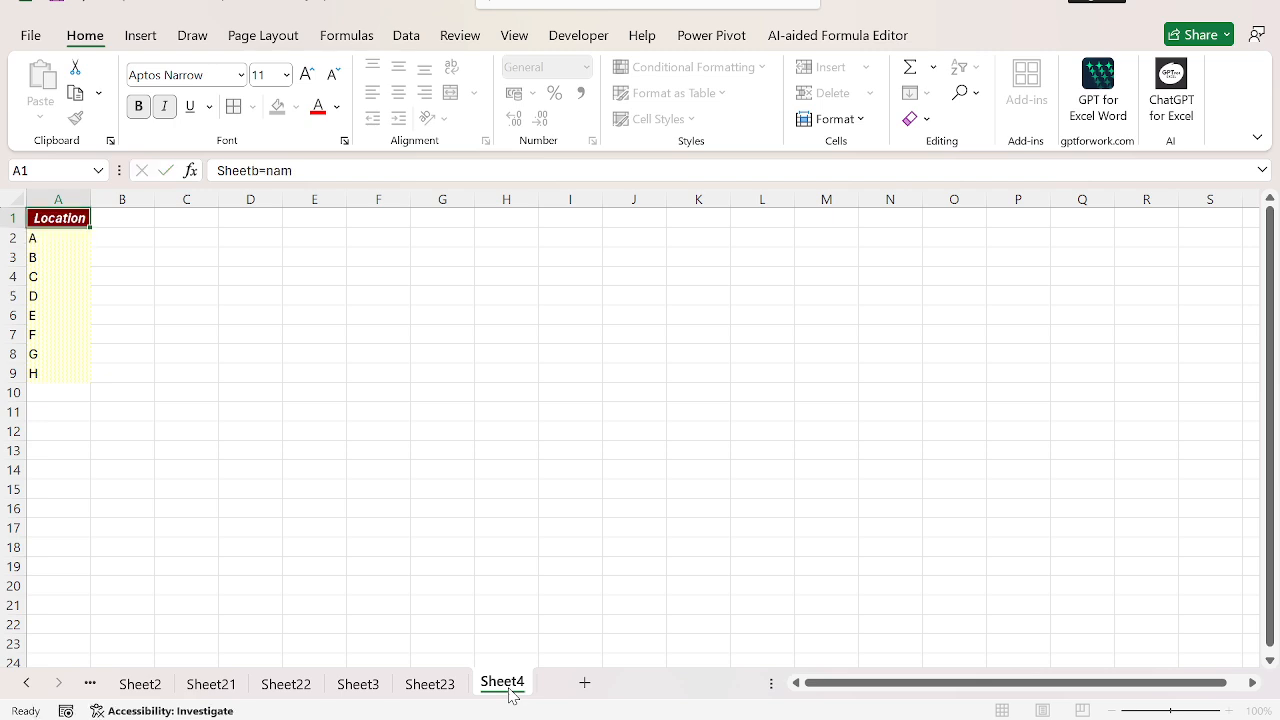
pyautogui.write('Sheetname')
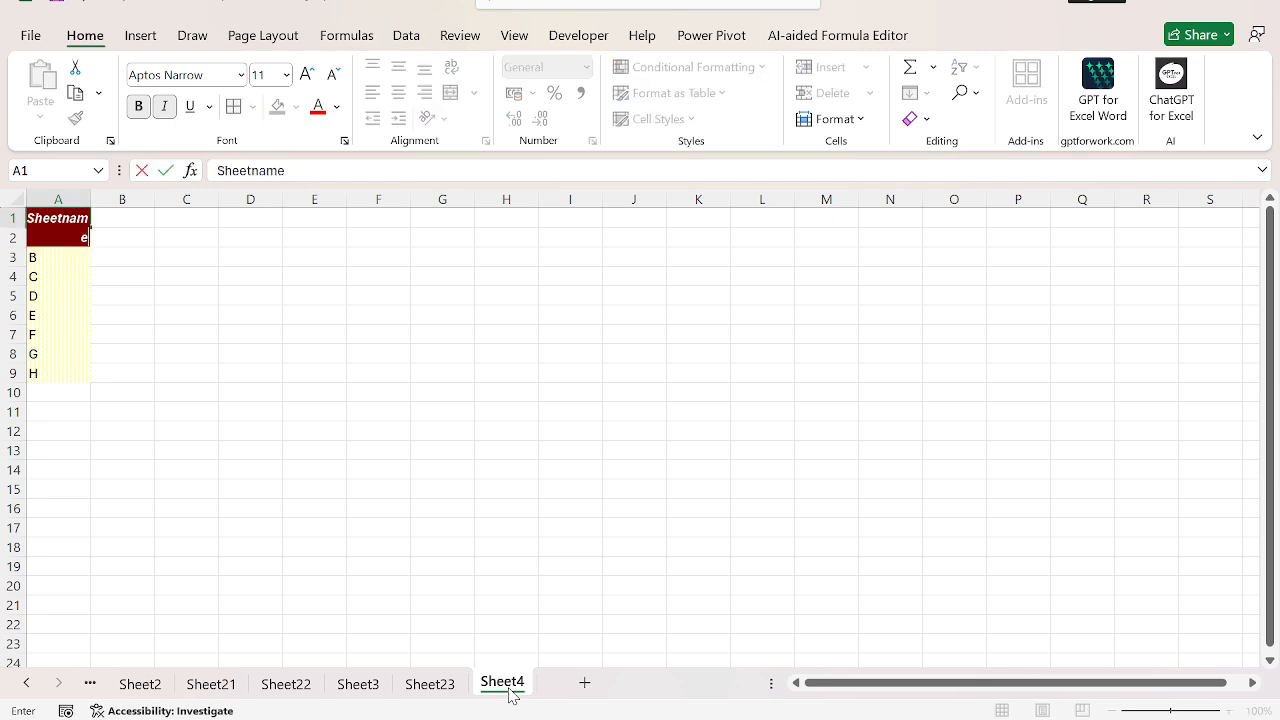
pyautogui.hotkey('ctrl', 'Return')
pyautogui.hotkey('alt', 'h')
pyautogui.press('o')
pyautogui.press('i')
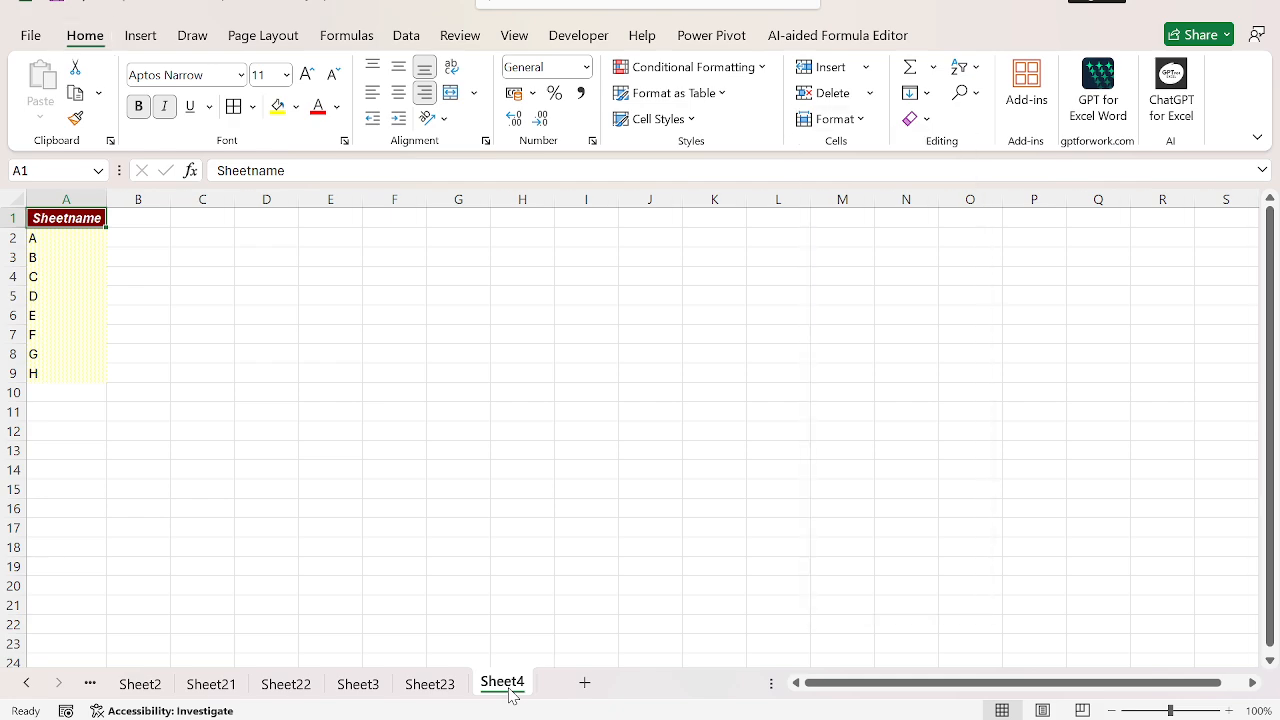
# Step: Extend the Sheetname list with the entries i, j, k, l, m, n and o in A10:A16
pyautogui.press('Down')
pyautogui.hotkey('ctrl', 'shift', 'Down')
pyautogui.hotkey('ctrl', 'c')
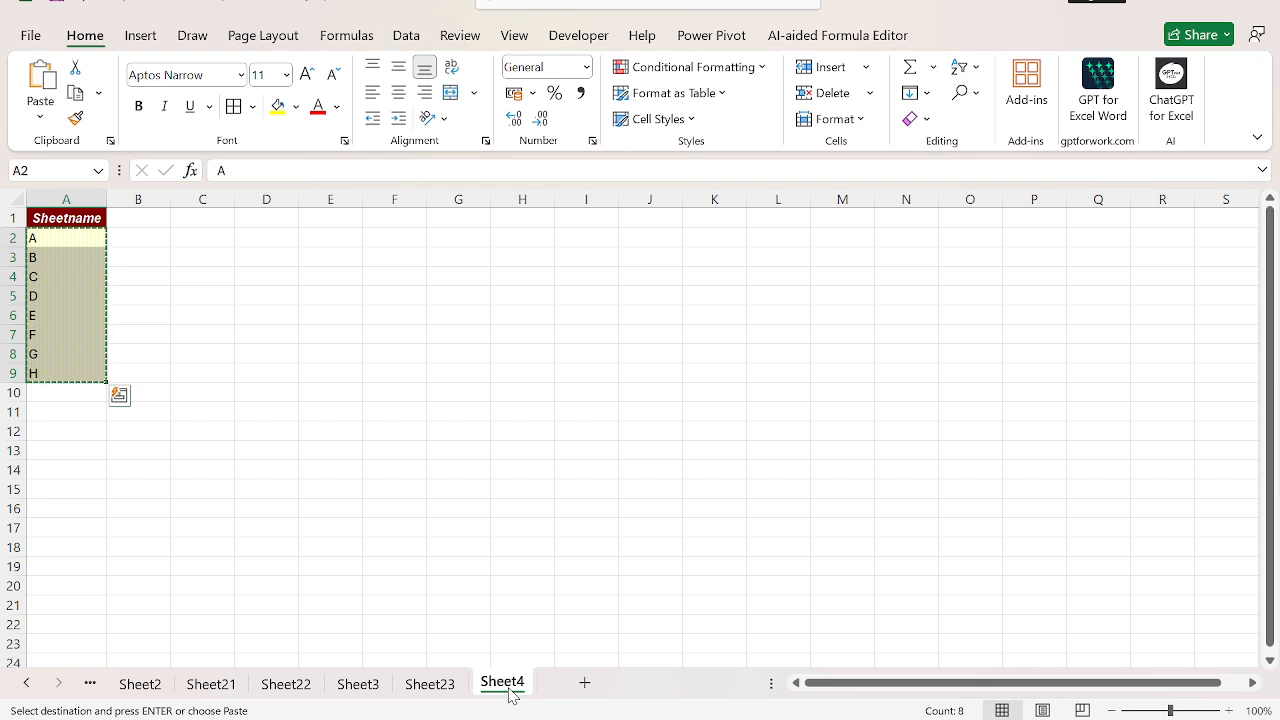
pyautogui.hotkey('ctrl', 'Down')
pyautogui.press('Down')
pyautogui.write('i j k l m ')
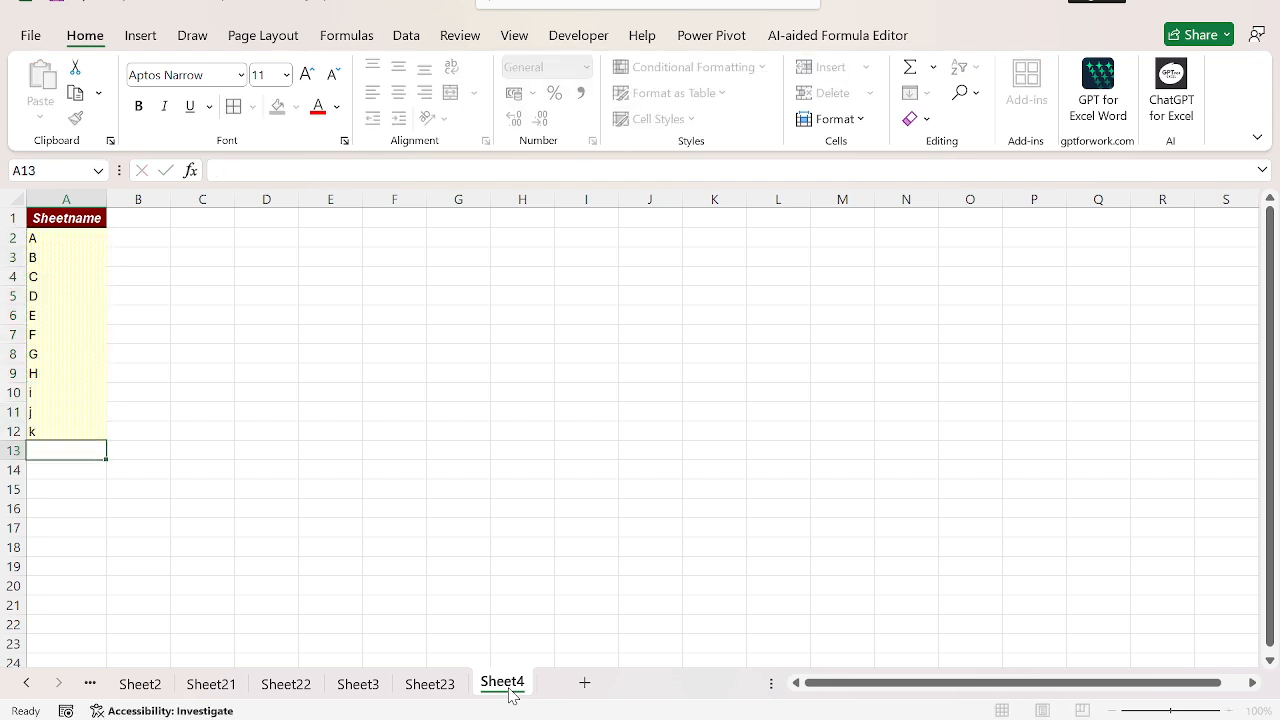
pyautogui.write('n o')
pyautogui.hotkey('ctrl', 'Home')
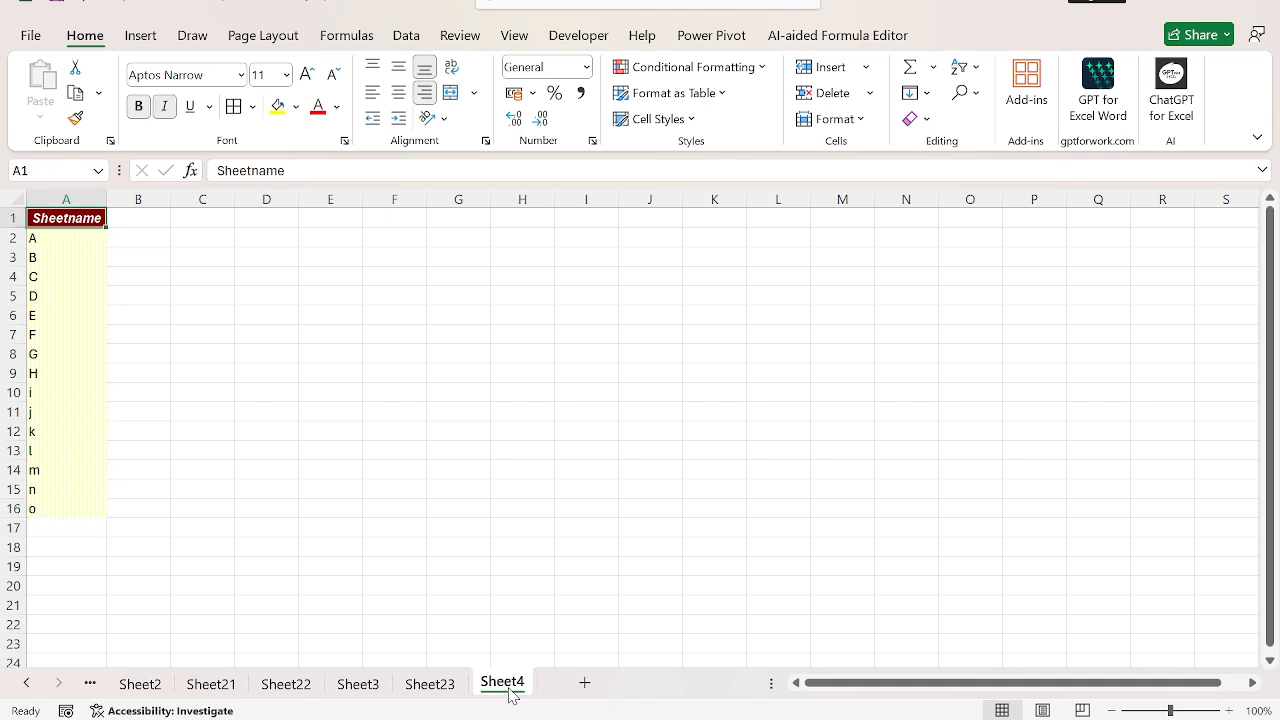
# Step: Create a PivotTable from the Sheetname list in A1:A16, placed at D2 on the same worksheet
pyautogui.hotkey('ctrl', 'shift', 'Down')
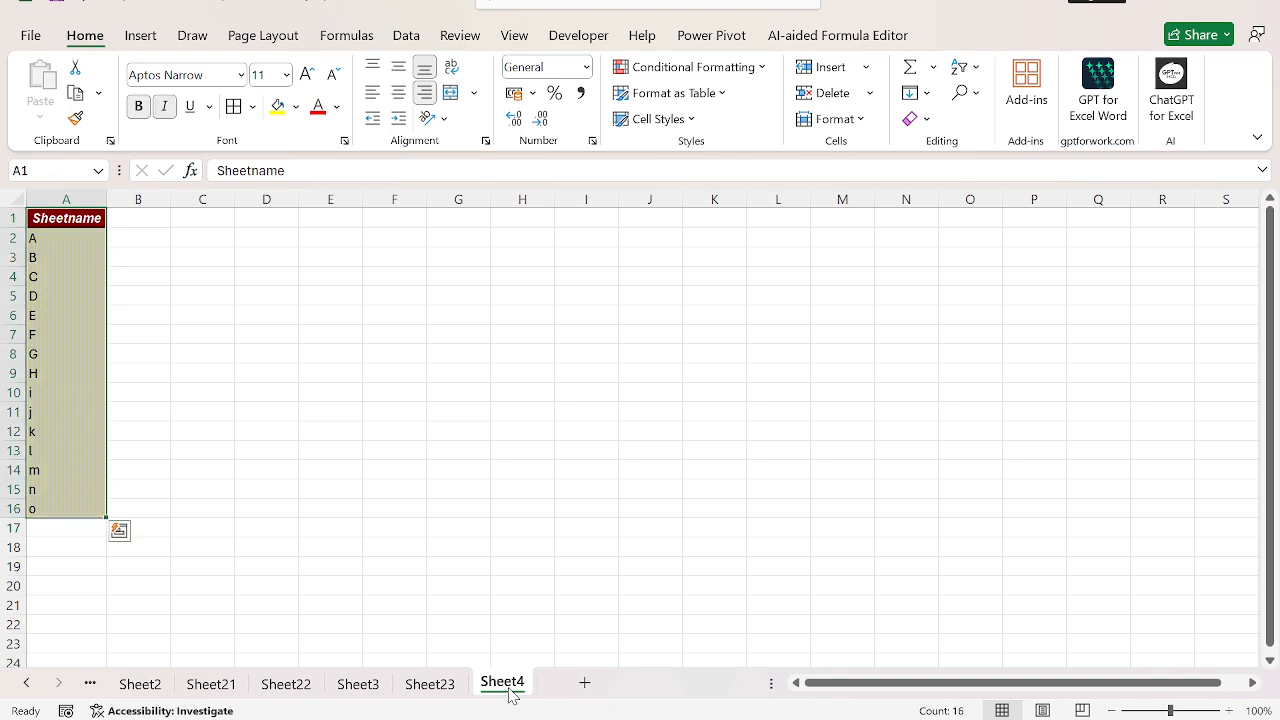
pyautogui.press('Down')
pyautogui.hotkey('ctrl', 'shift', 'Down')
pyautogui.press('Up')
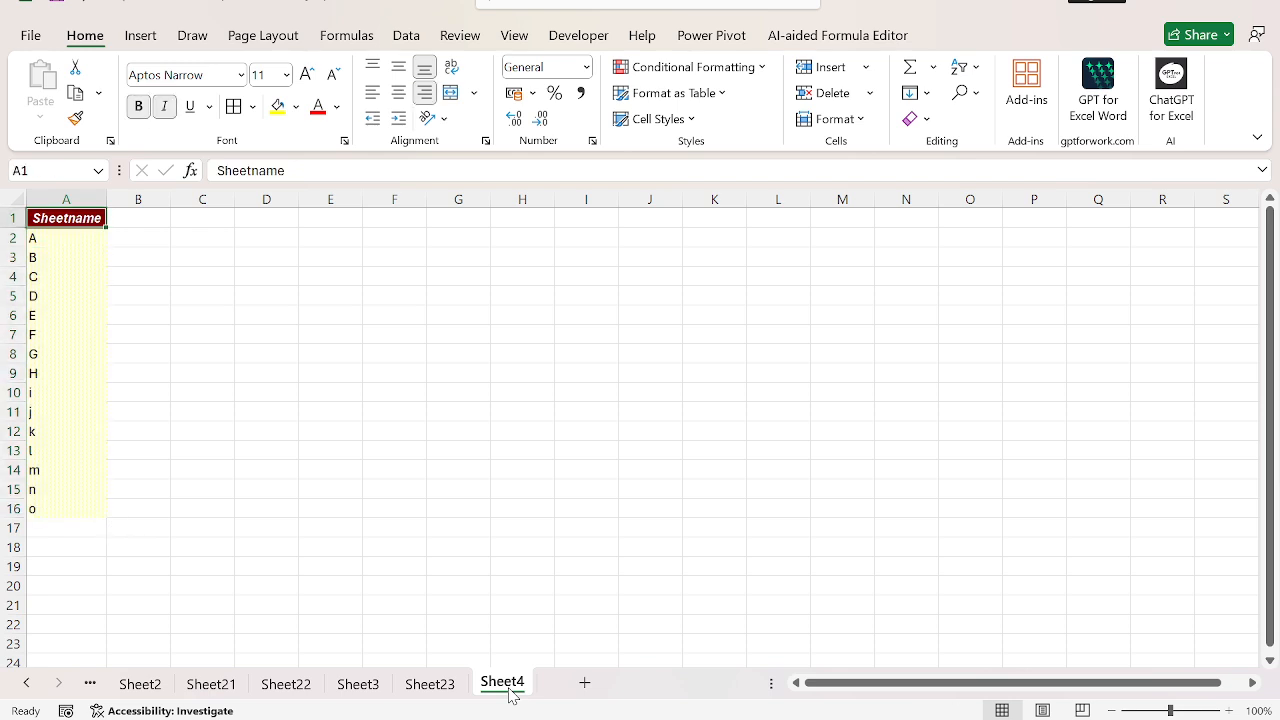
pyautogui.hotkey('ctrl', 'shift', 'Down')
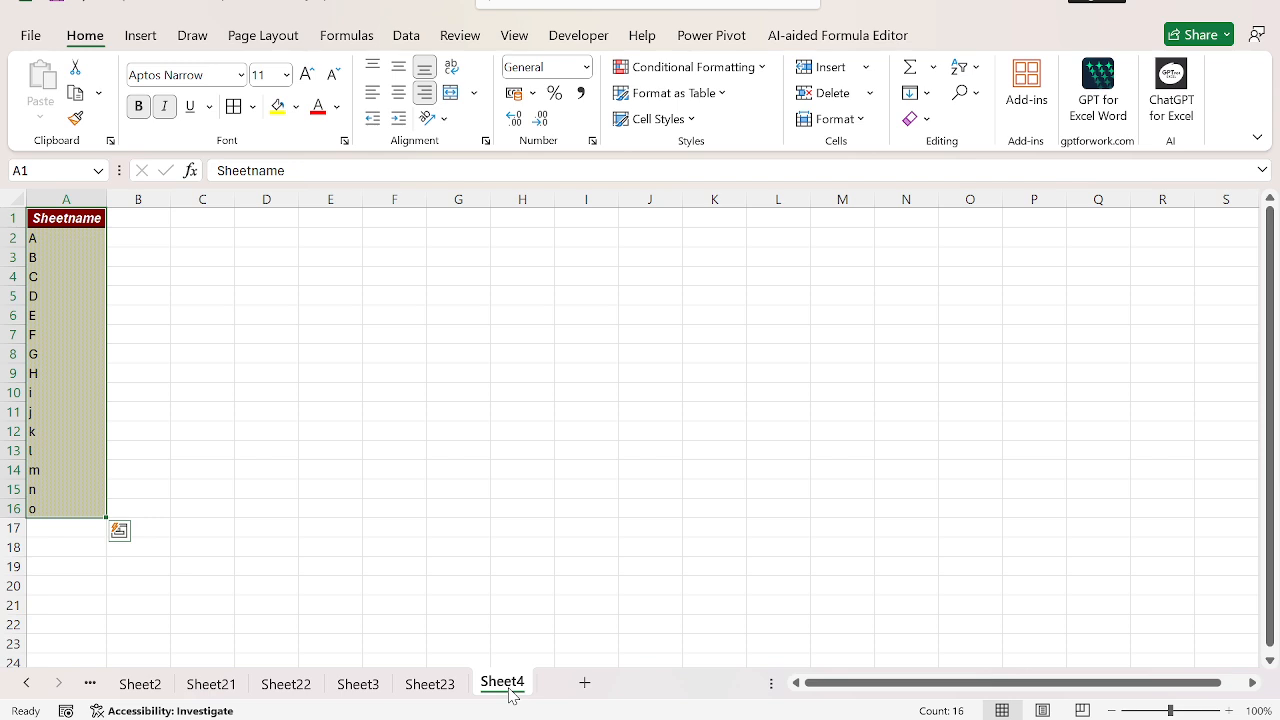
pyautogui.press('alt')
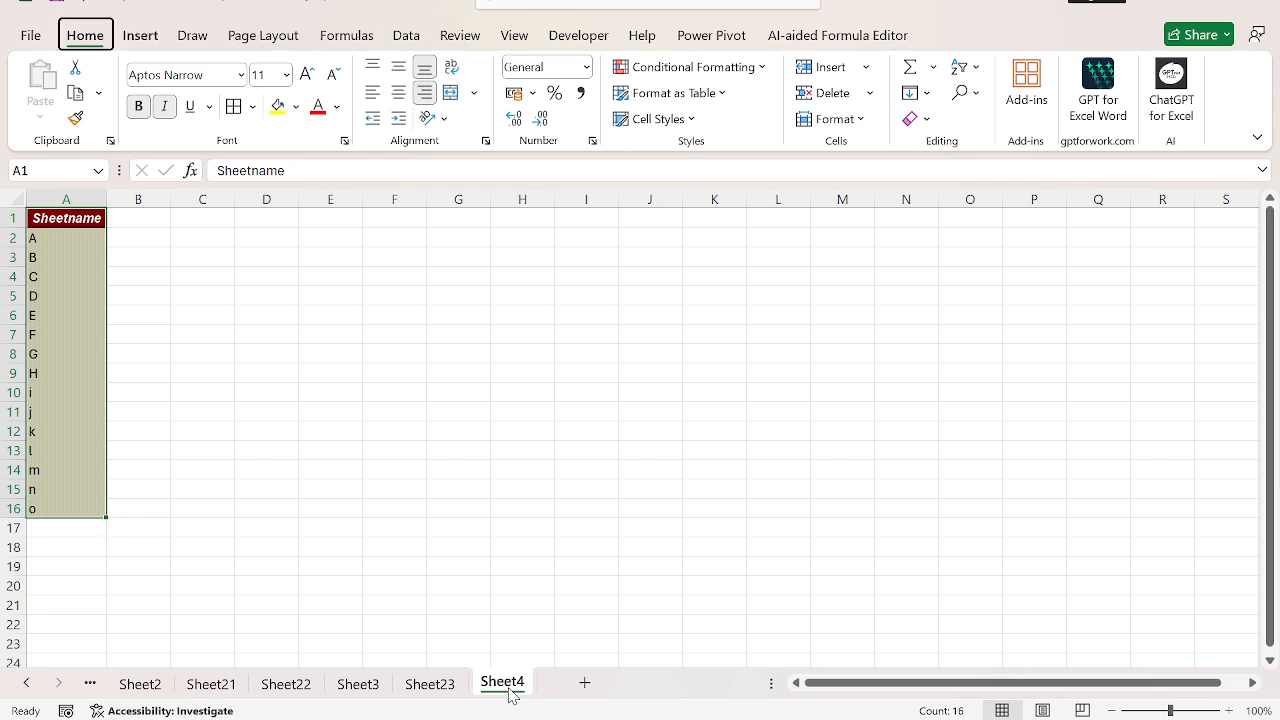
pyautogui.press('n')
pyautogui.press('v')
pyautogui.press('t')
pyautogui.press('Right')
pyautogui.press('Right')
pyautogui.press('Right')
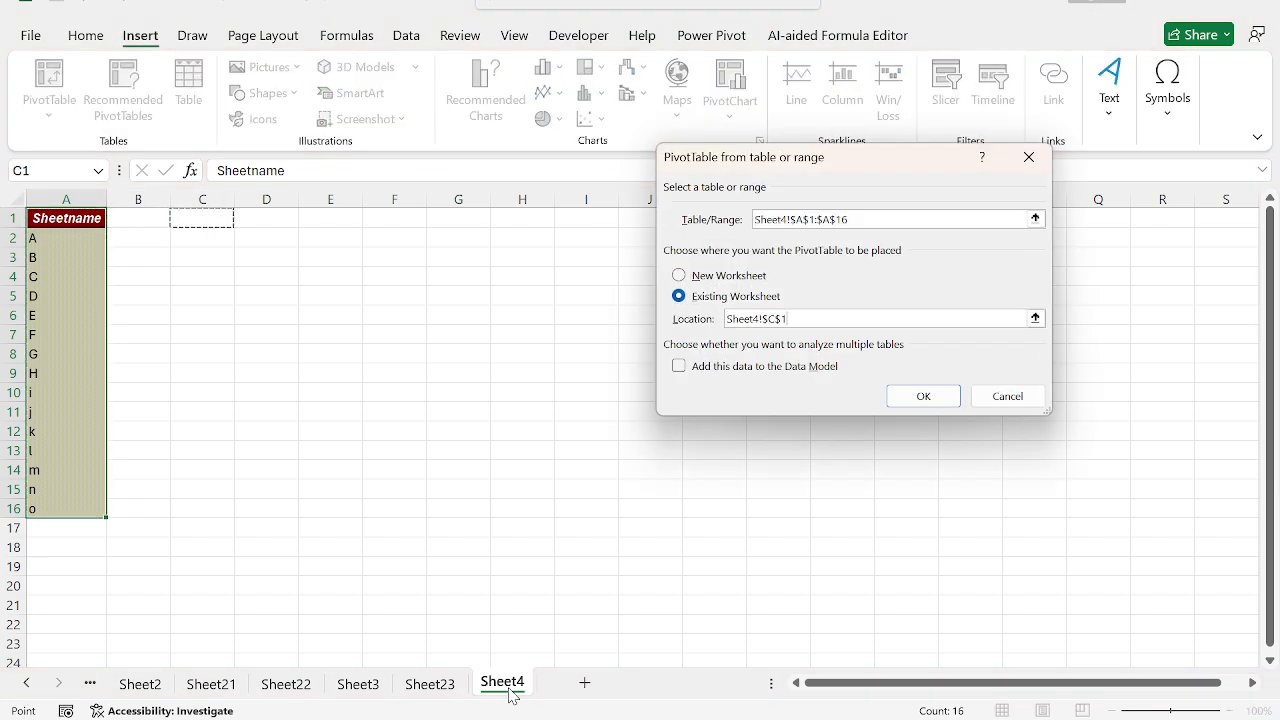
pyautogui.press('Down')
pyautogui.press('Return')
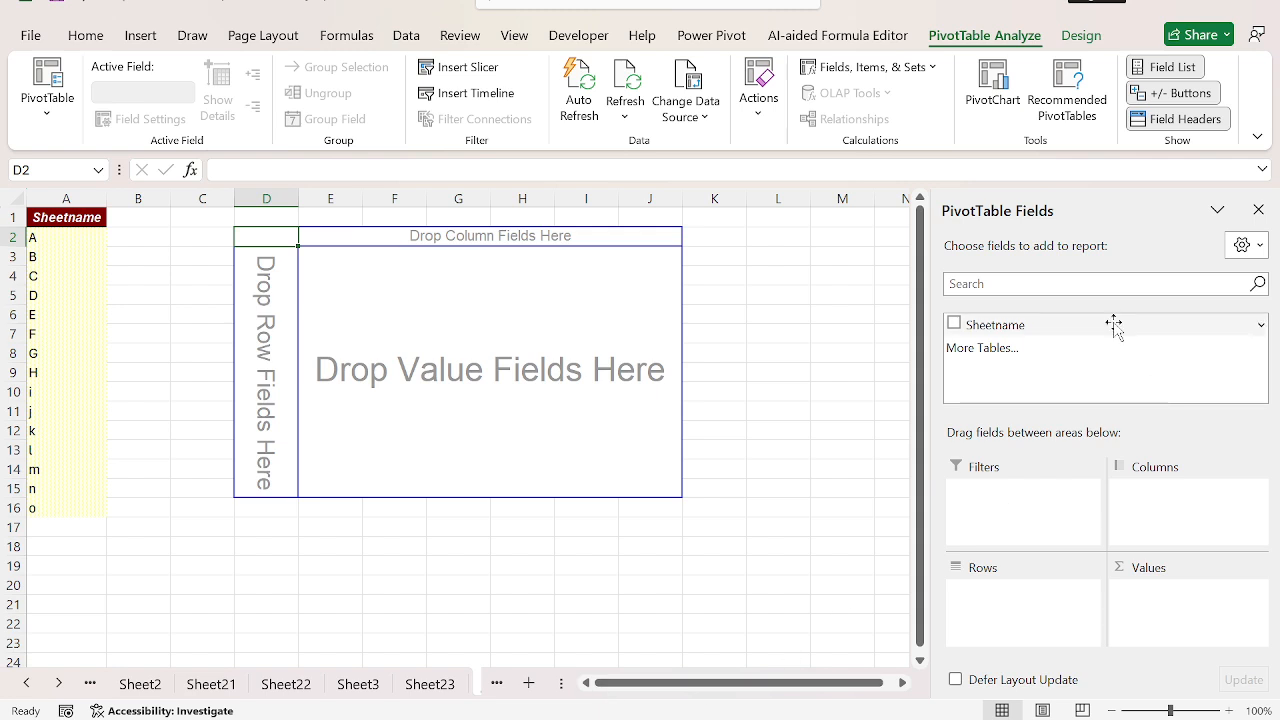
# Step: Use Sheetname as the PivotTable's filter field and generate report filter pages to create one worksheet per list item
pyautogui.moveTo(1007, 336); pyautogui.dragTo(1035, 527)
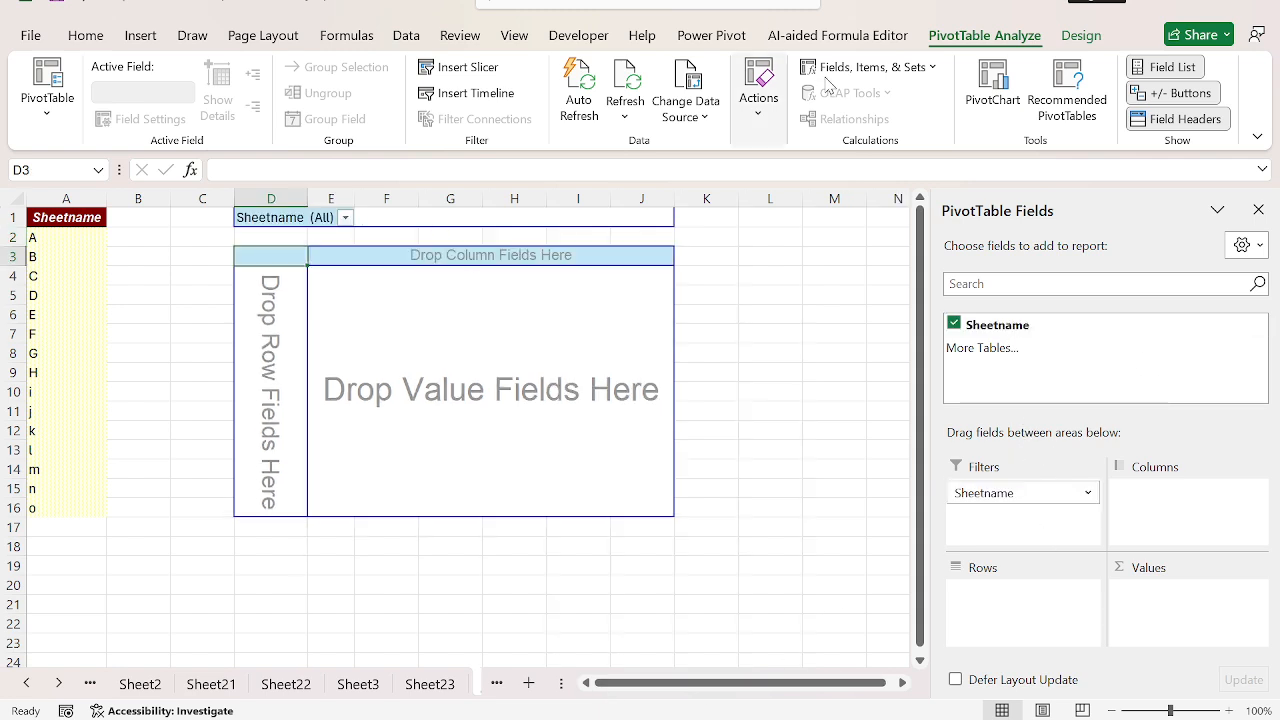
pyautogui.click(47, 112)
pyautogui.click(100, 214)
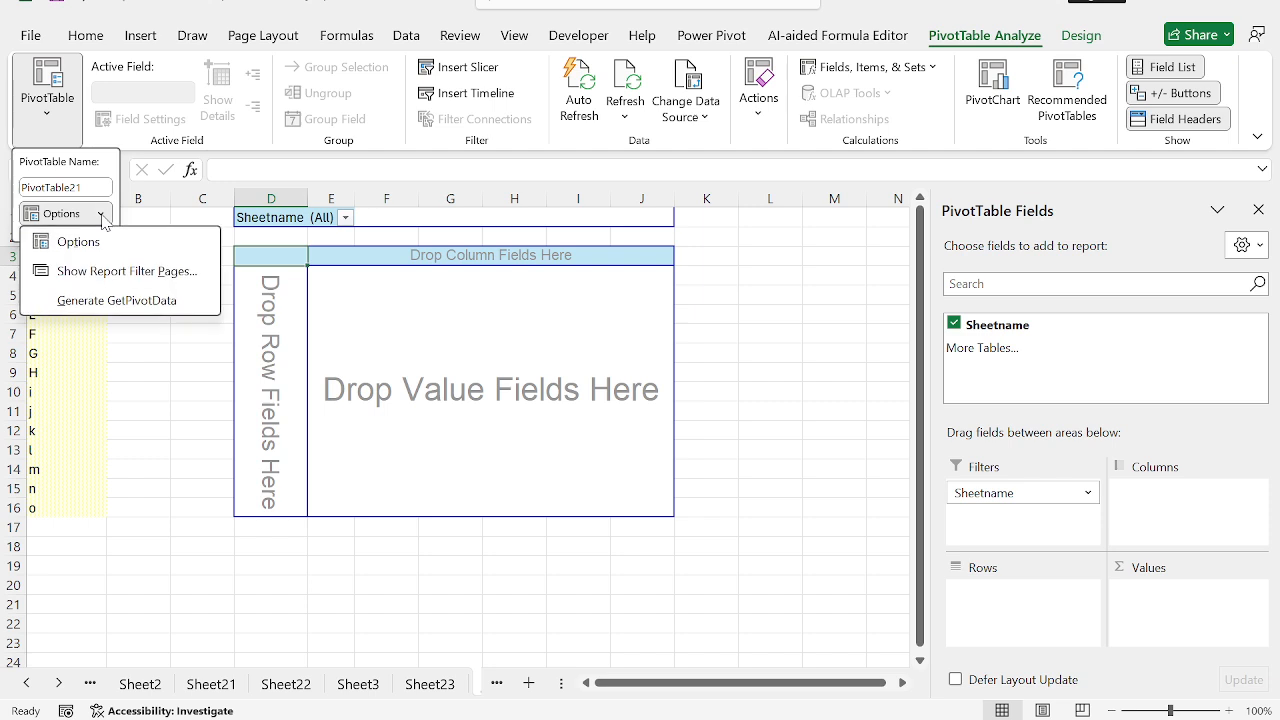
pyautogui.click(147, 274)
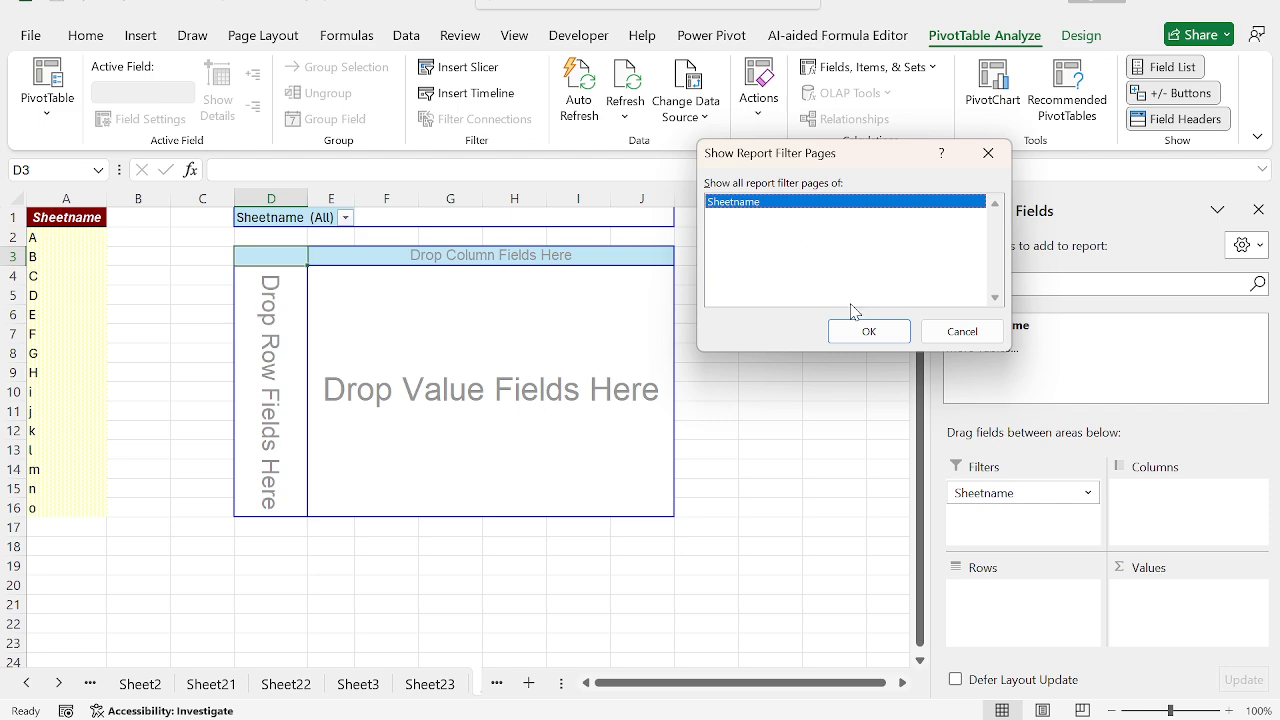
pyautogui.click(866, 331)
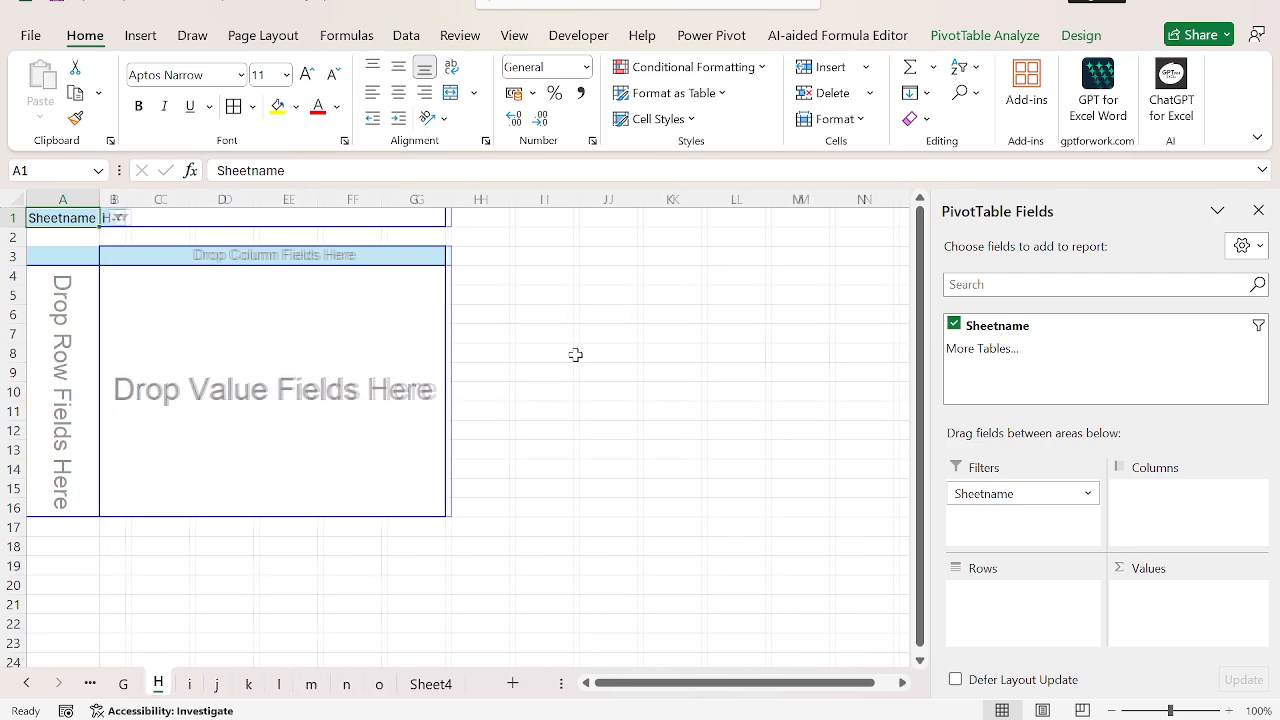
# Step: Go to Sheet3, examine the available Get Data import sources, including the Azure ones, and select cell I6 outside the PivotTable
pyautogui.hotkey('ctrl', 'pageup')
pyautogui.hotkey('ctrl', 'pageup')
pyautogui.hotkey('ctrl', 'pageup')
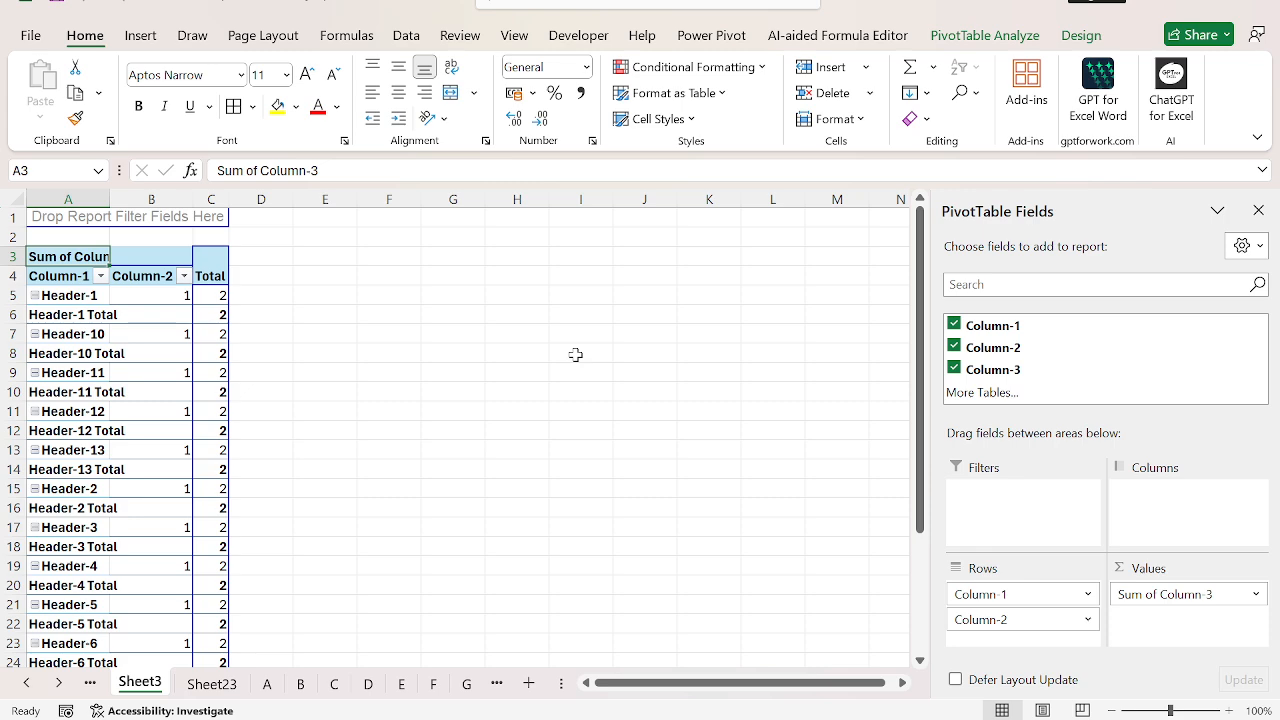
pyautogui.click(403, 38)
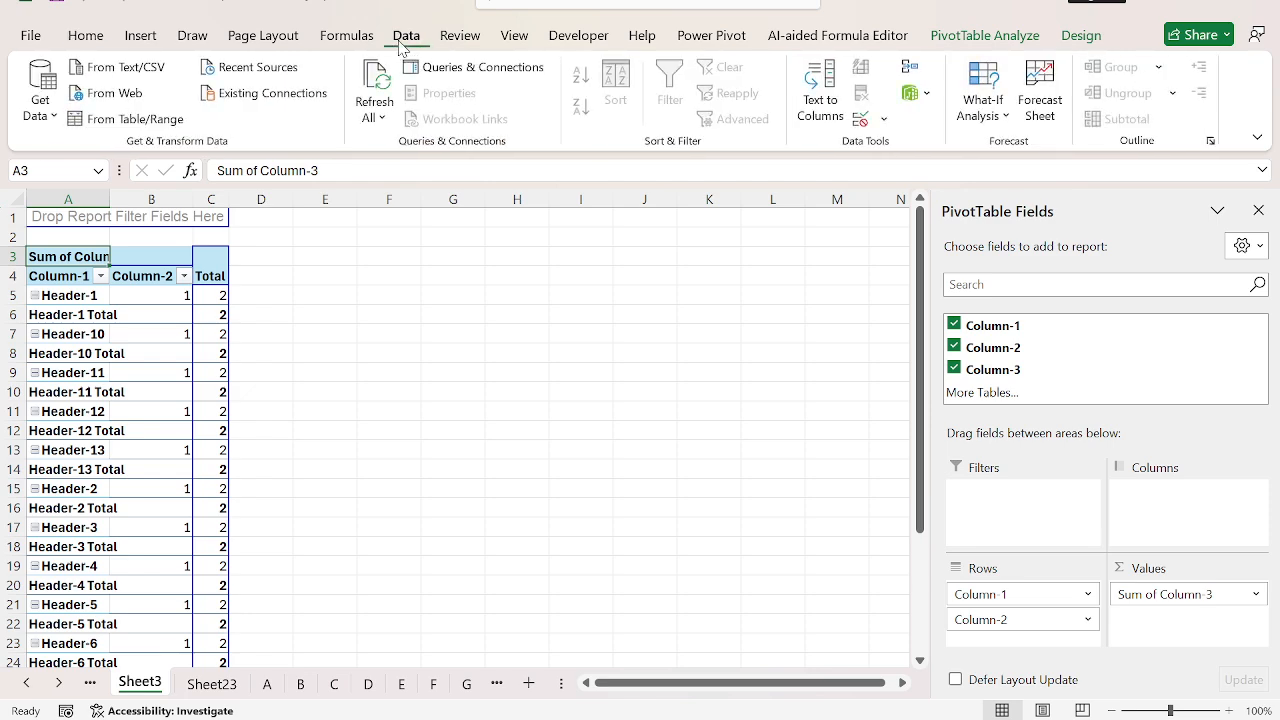
pyautogui.click(48, 114)
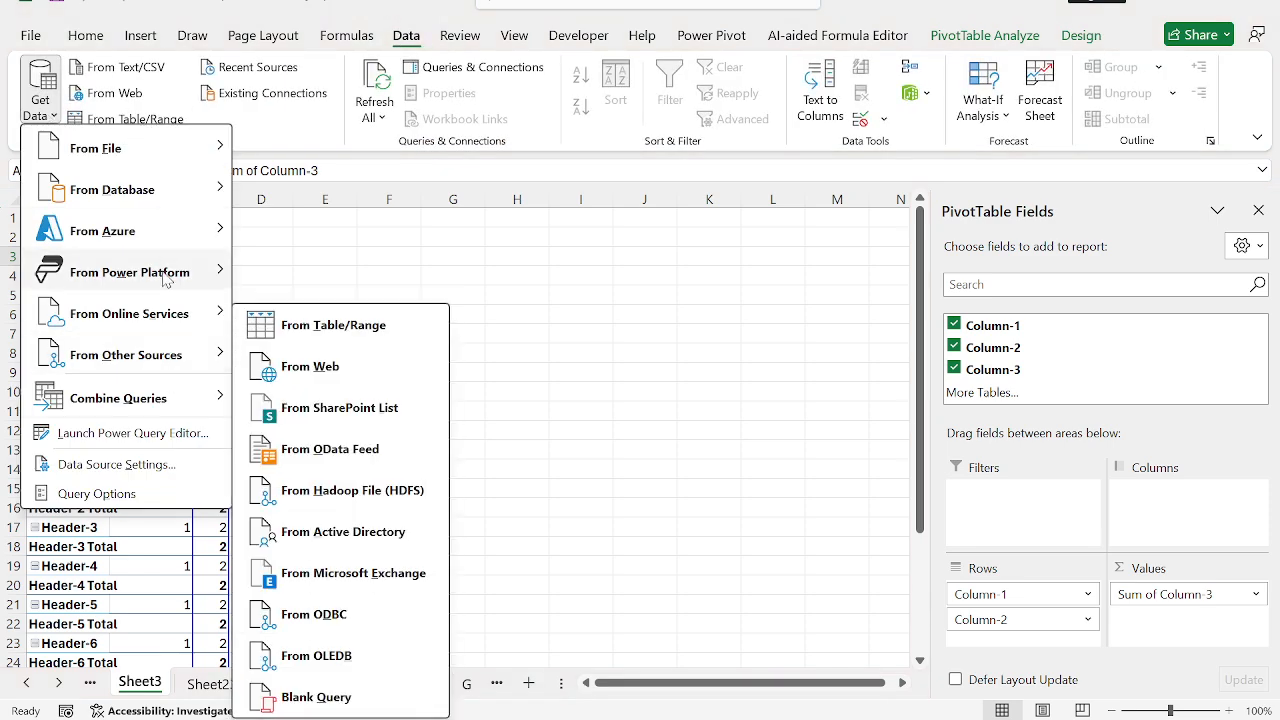
pyautogui.moveTo(180, 243)
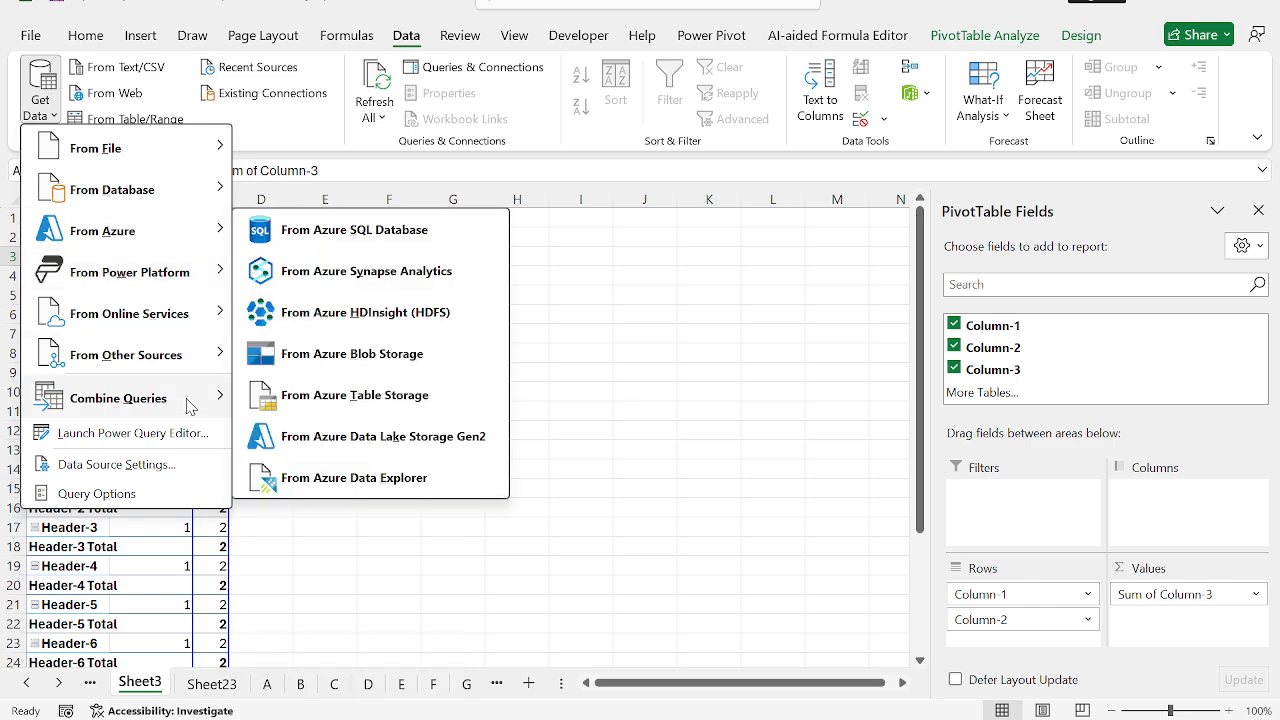
pyautogui.moveTo(190, 408)
pyautogui.moveTo(147, 218)
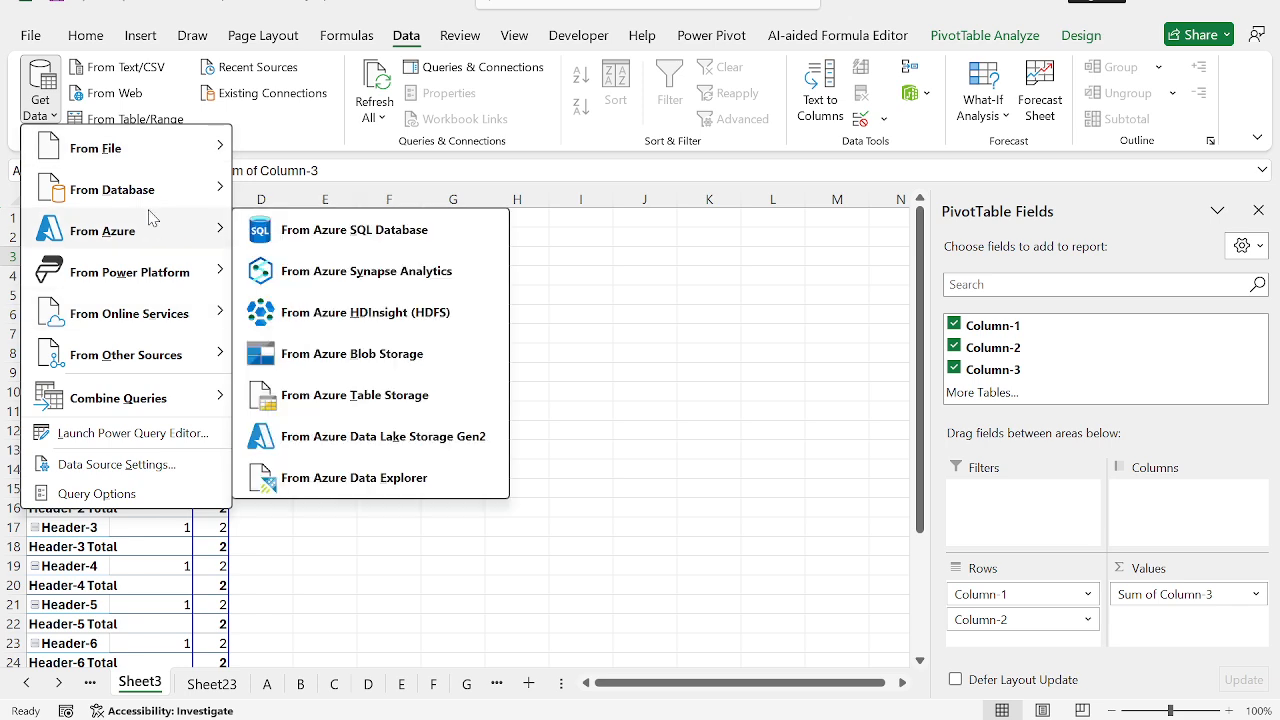
pyautogui.click(605, 313)
pyautogui.click(605, 313)
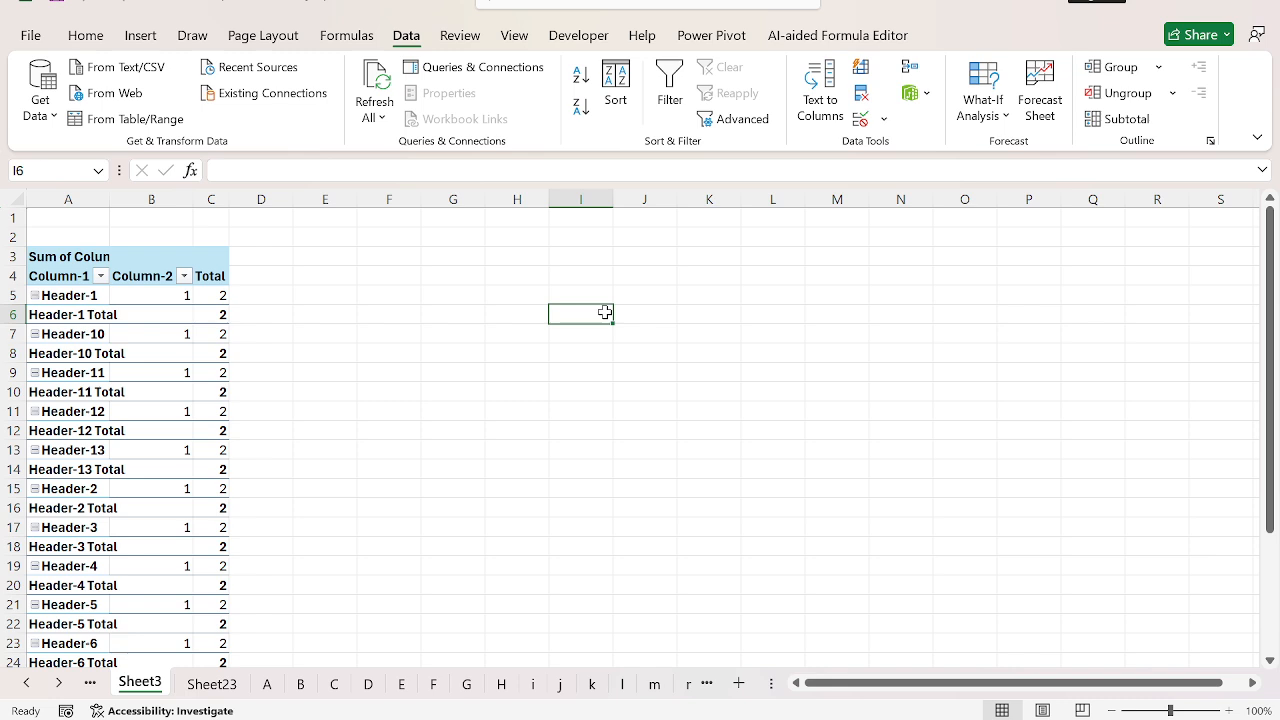
# Step: Enable the From Microsoft Query (Legacy) import wizard in the Excel data options
pyautogui.click(31, 35)
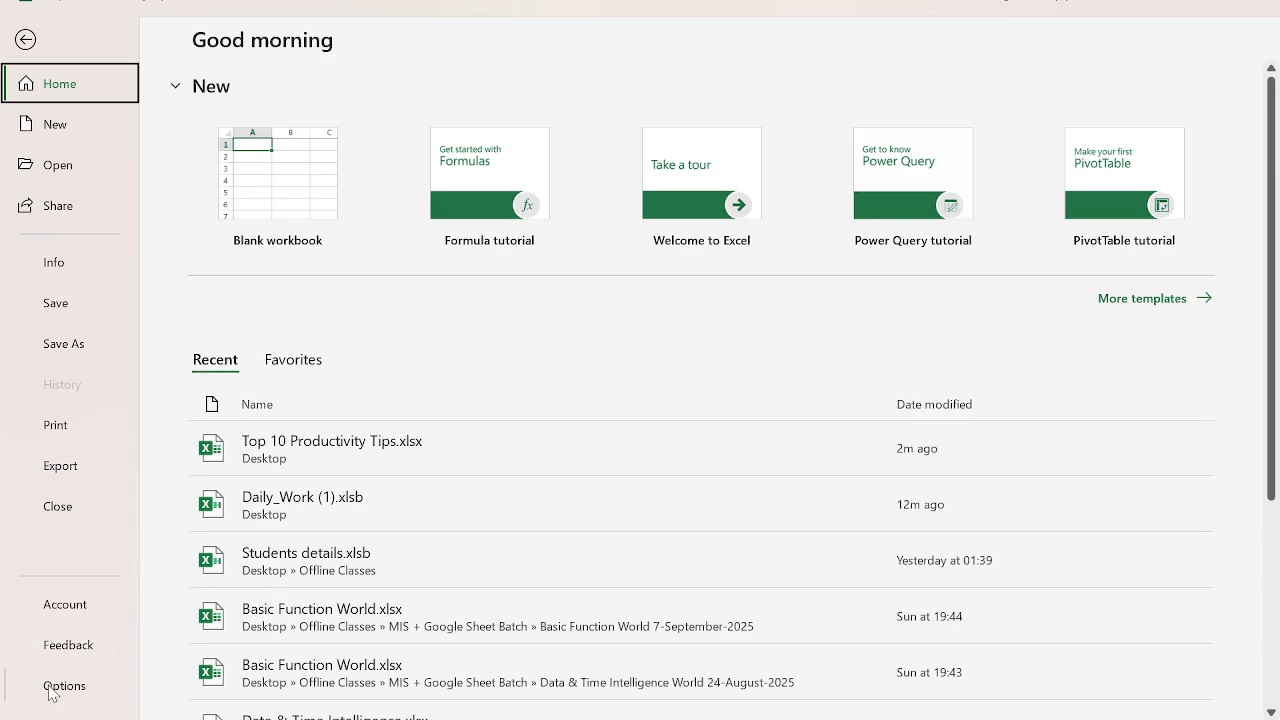
pyautogui.press('Escape')
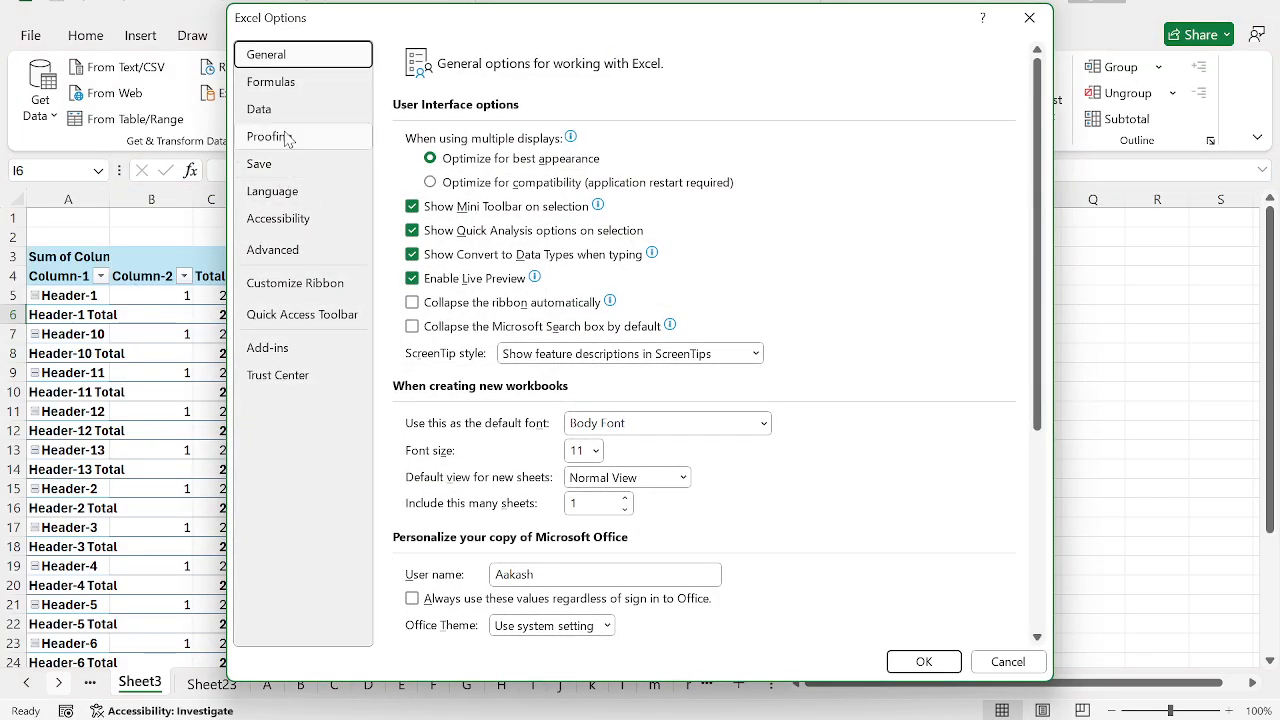
pyautogui.click(262, 110)
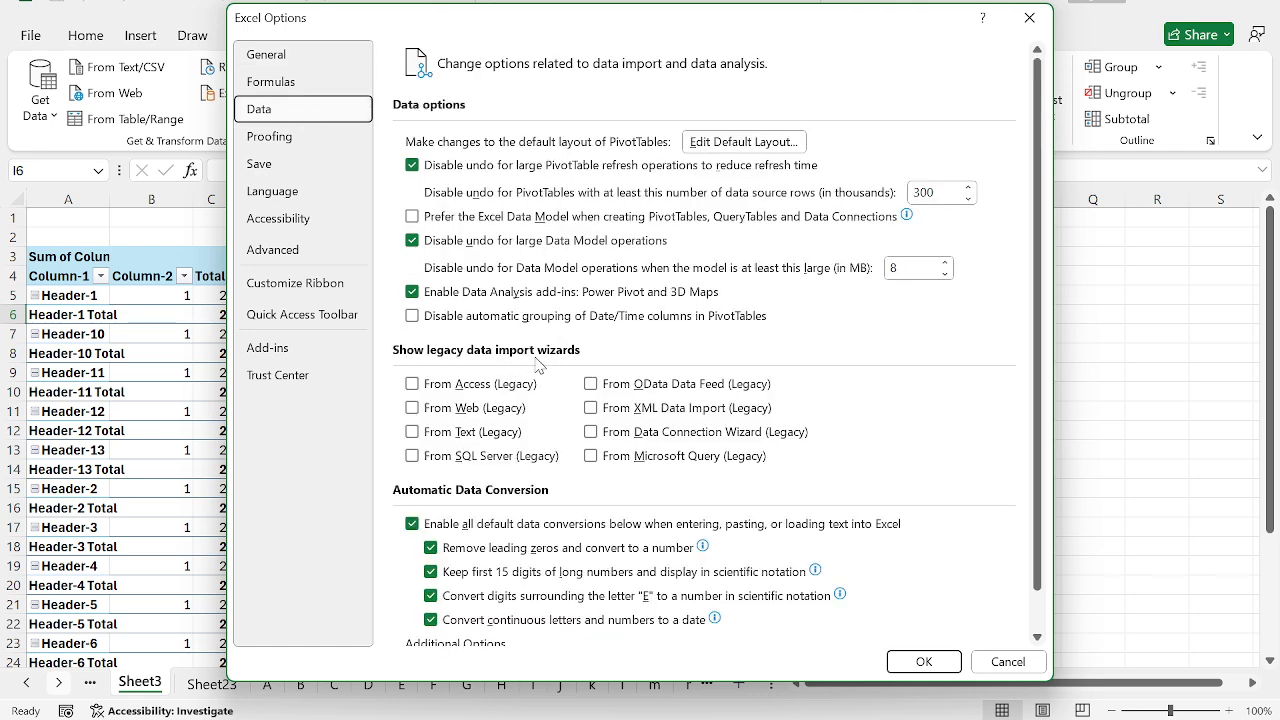
pyautogui.click(591, 456)
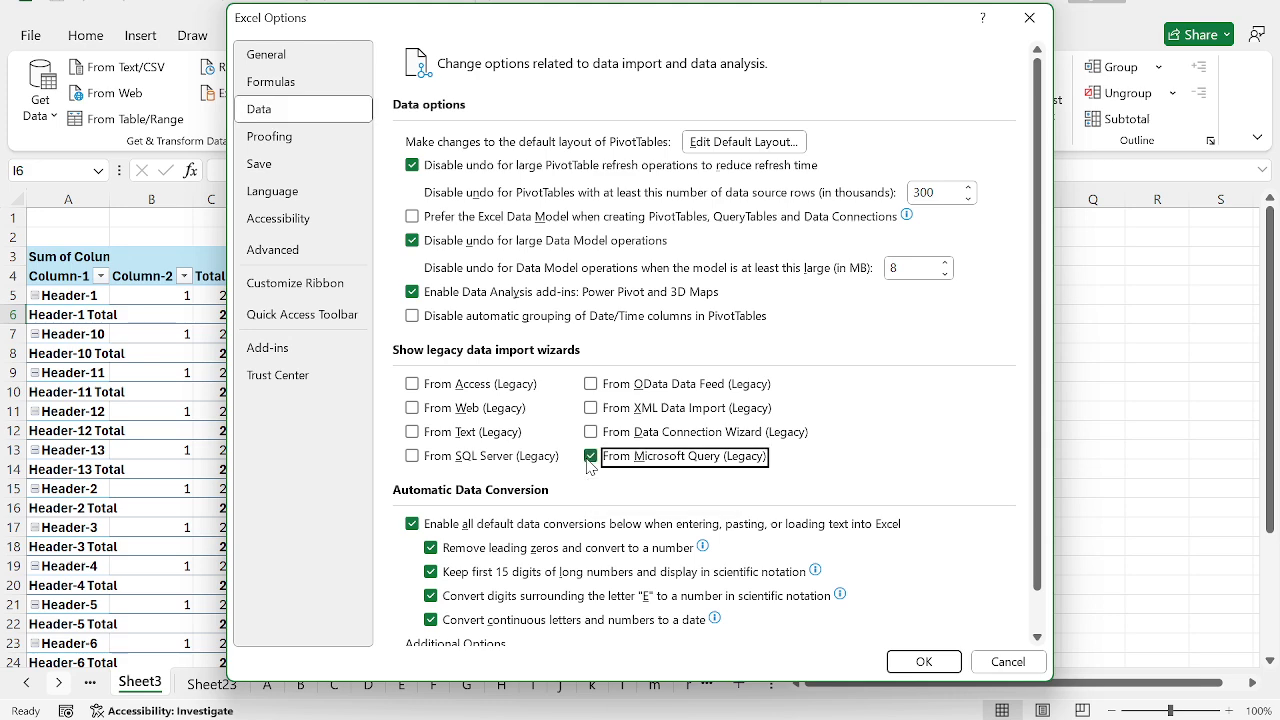
pyautogui.click(910, 661)
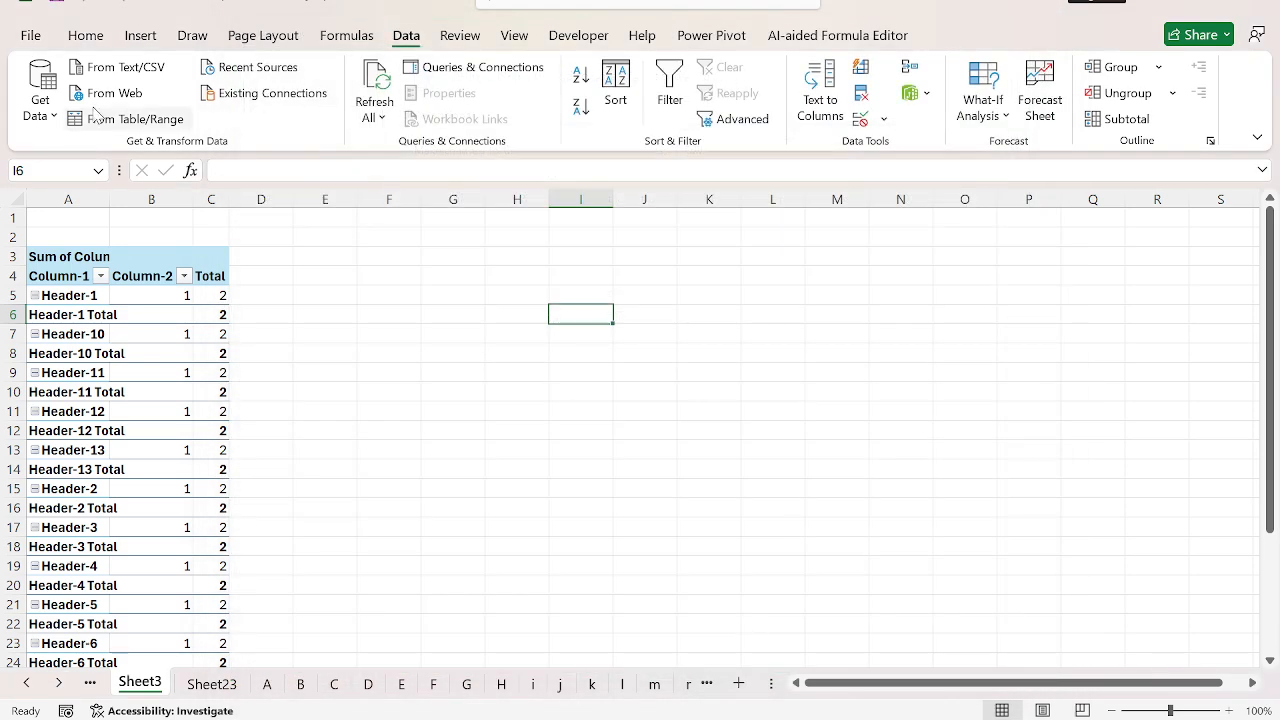
# Step: Start a legacy import from Microsoft Query to view its data source choices, and close the dialog without choosing one
pyautogui.click(40, 98)
pyautogui.moveTo(151, 391)
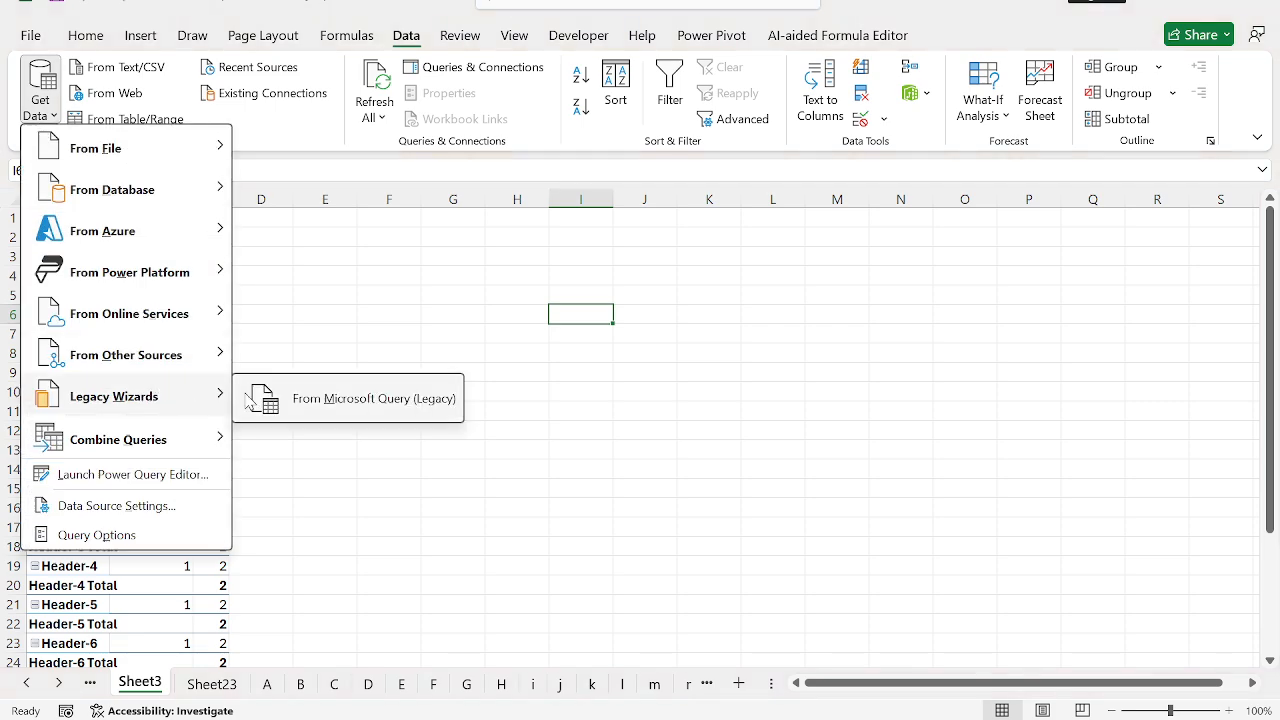
pyautogui.click(317, 404)
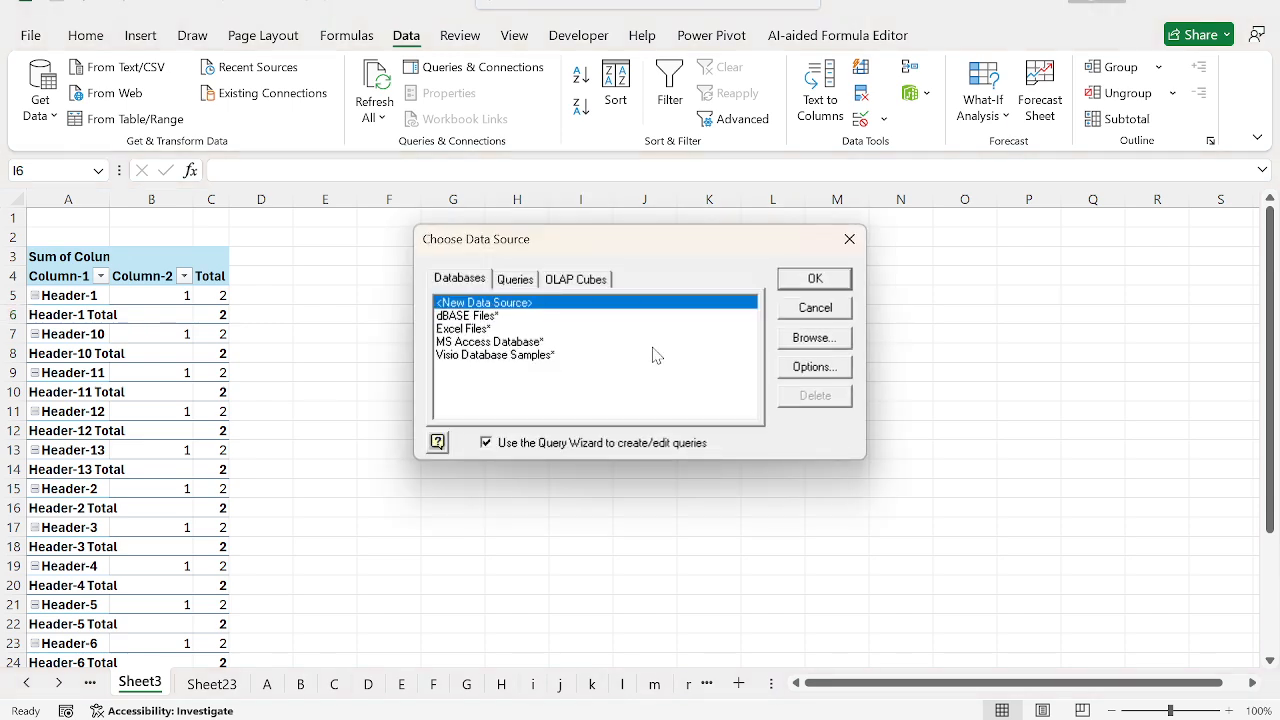
pyautogui.click(850, 241)
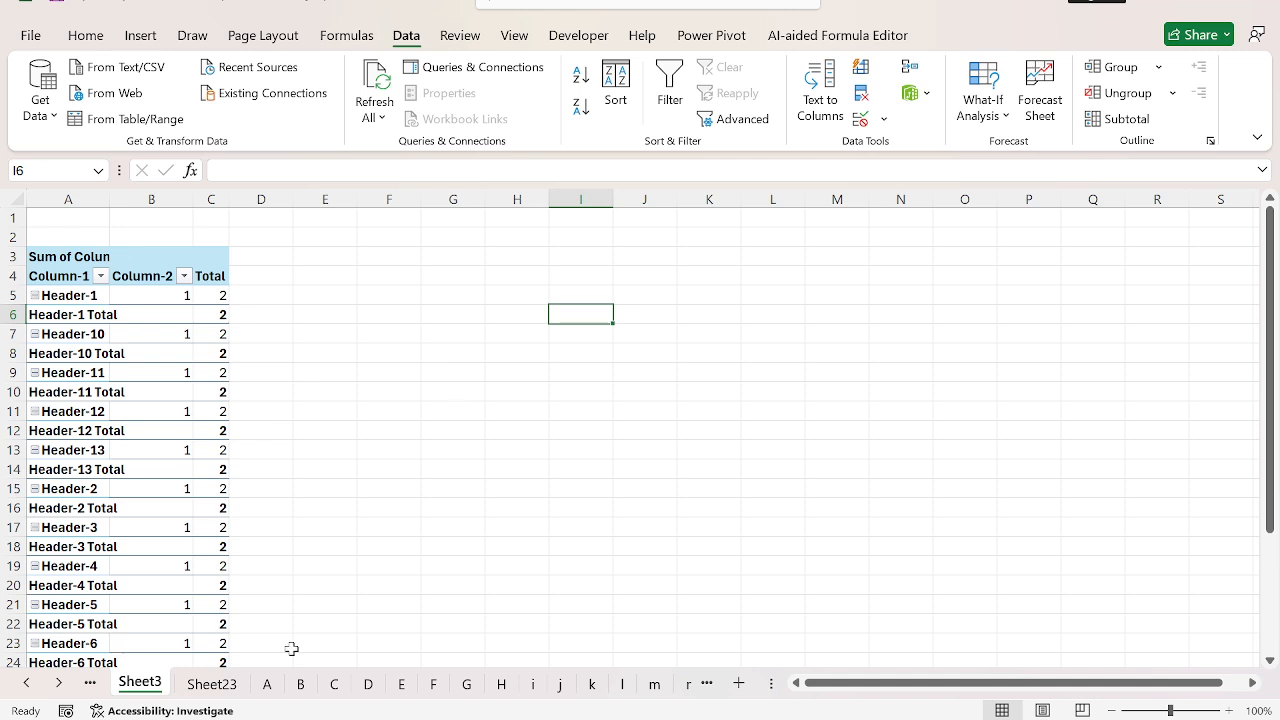
# Step: Clear sheet B by deleting columns A to M, including the PivotTable
pyautogui.click(300, 683)
pyautogui.click(785, 296)
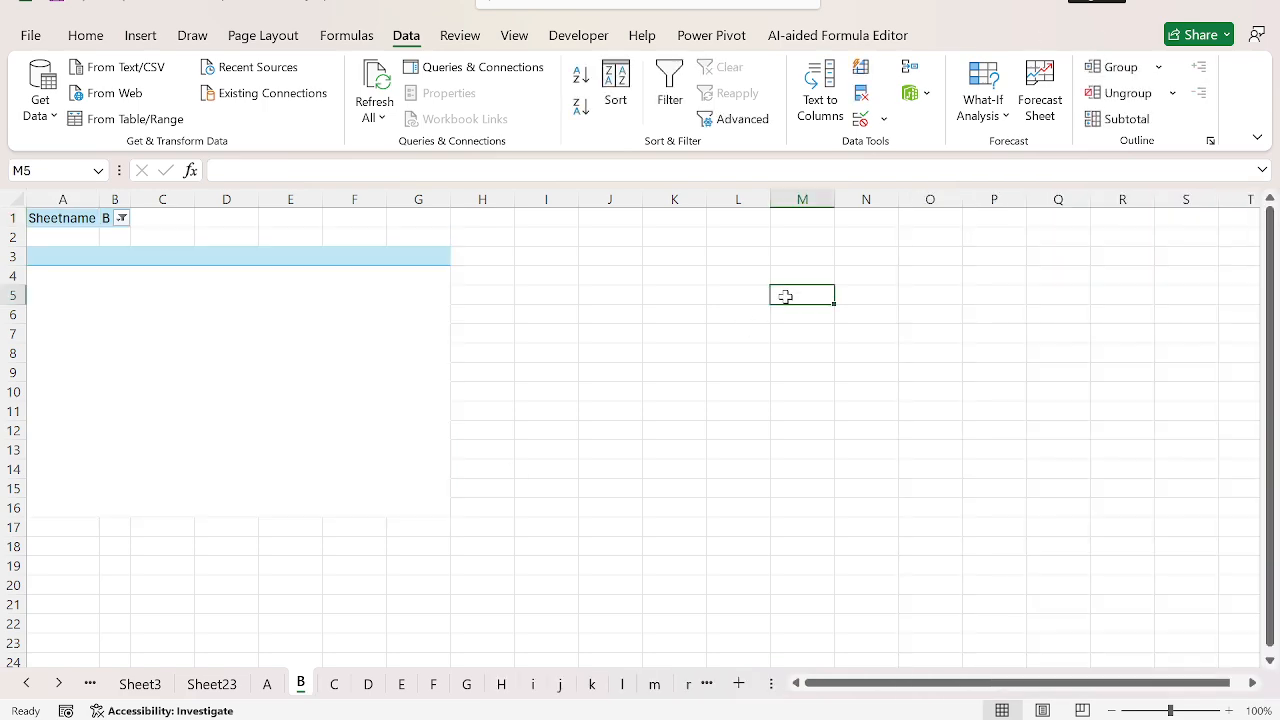
pyautogui.hotkey('ctrl', 'space')
pyautogui.hotkey('ctrl', 'shift', 'Left')
pyautogui.hotkey('ctrl', '-')
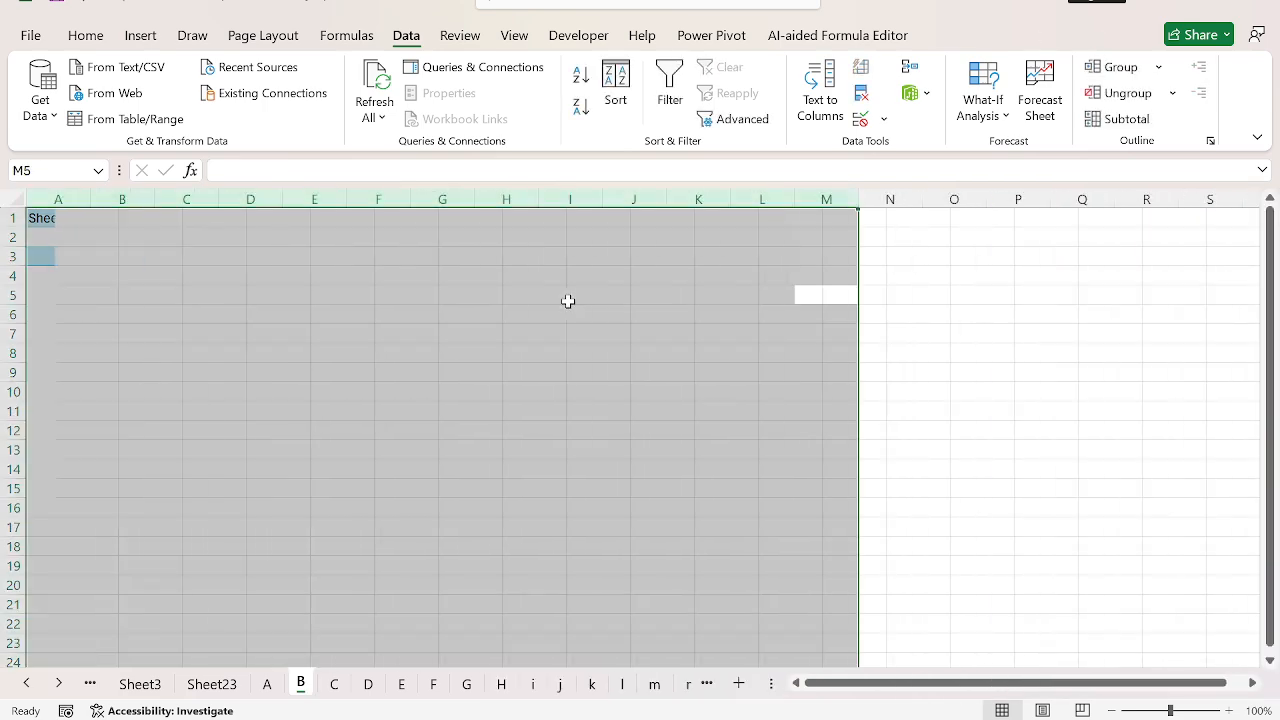
# Step: Enter 03493 in cell C5 of sheet B
pyautogui.hotkey('ctrl', 'Left')
pyautogui.press('Down')
pyautogui.press('Right')
pyautogui.press('Right')
pyautogui.press('Up')
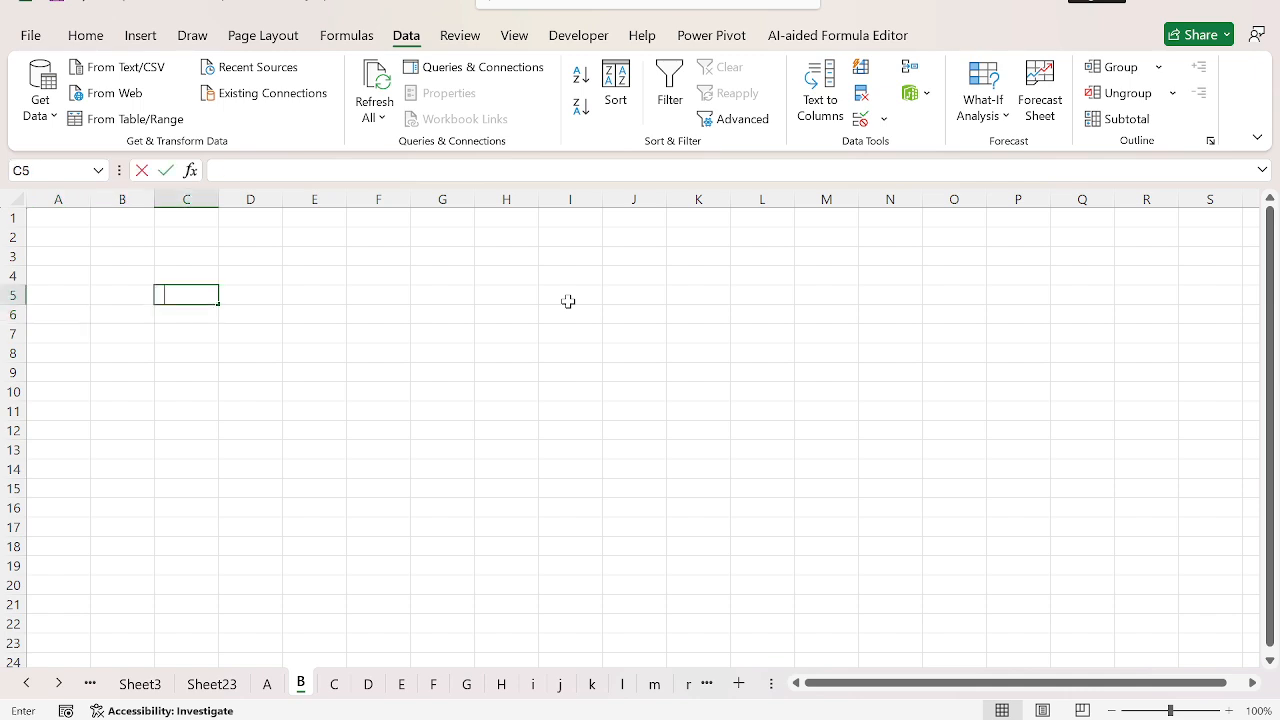
pyautogui.write('03493]')
pyautogui.press('BackSpace')
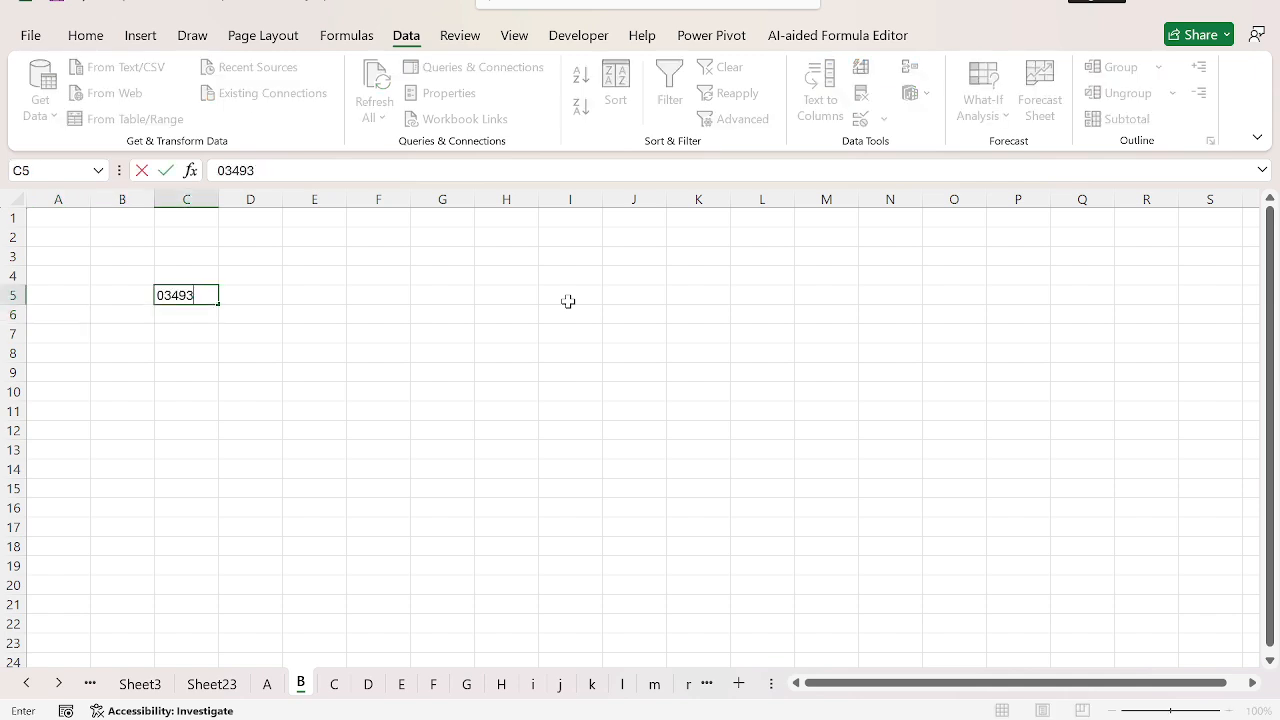
pyautogui.press('Return')
# Step: Enter 0111 in cell E5 of the same sheet
pyautogui.press('Up')
pyautogui.press('Right')
pyautogui.press('Right')
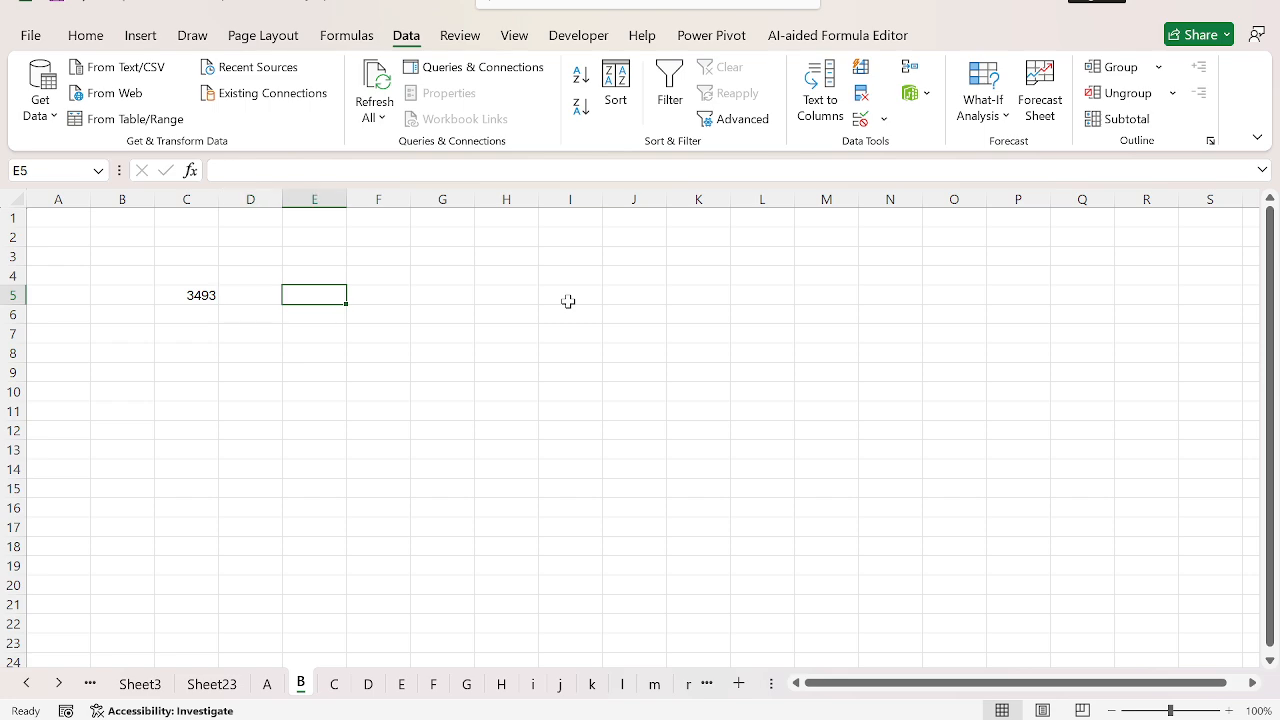
pyautogui.write('0111')
pyautogui.press('Return')
pyautogui.press('Right')
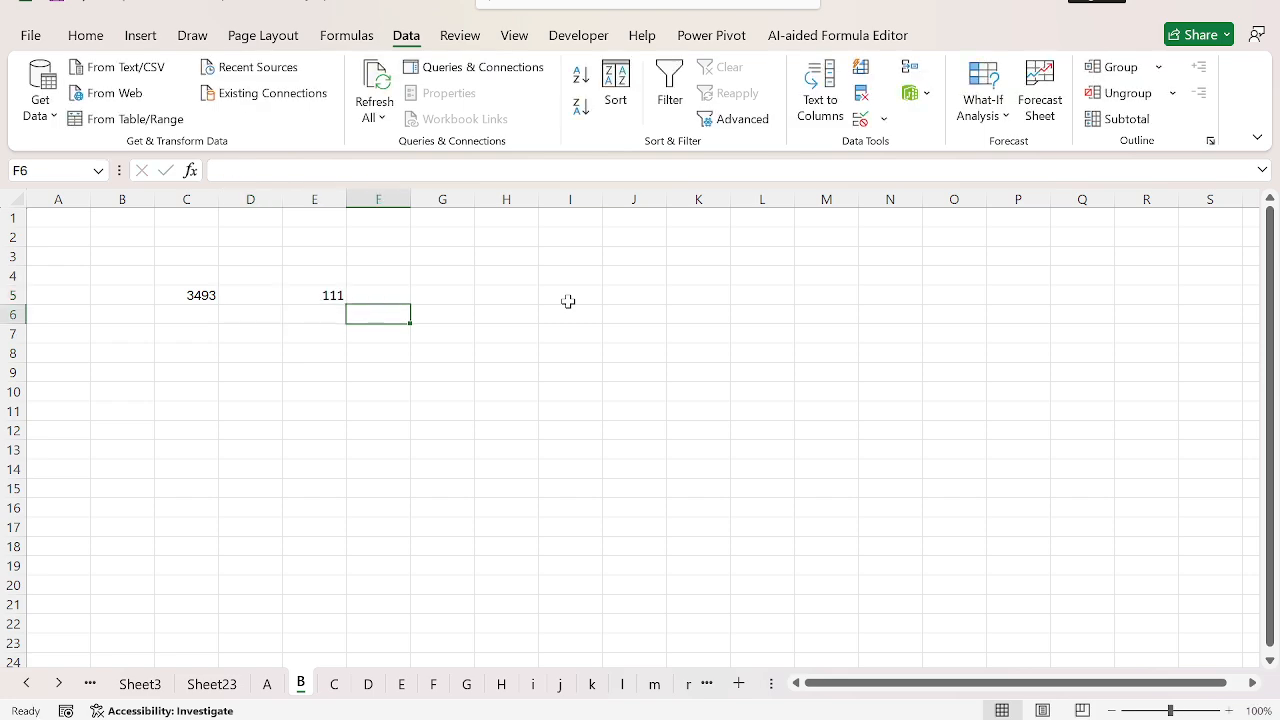
pyautogui.press('Up')
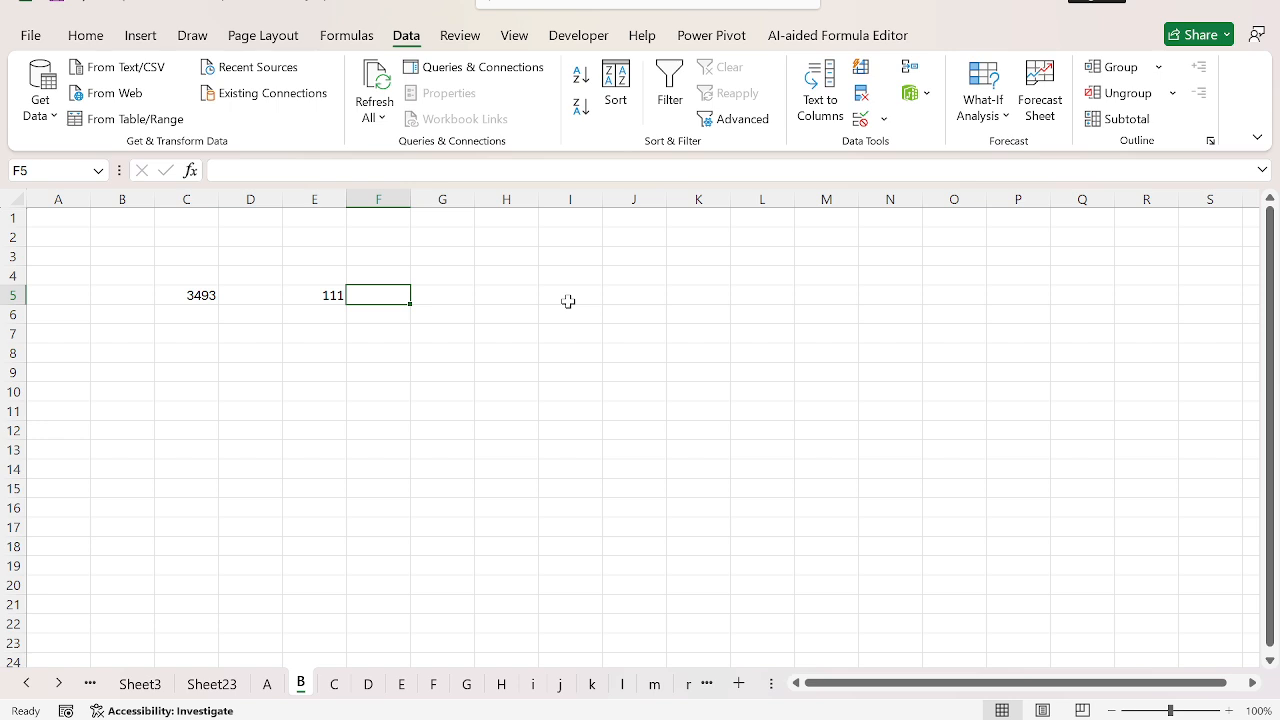
# Step: Turn off the automatic data conversion option Remove leading zeros and convert to a number in the Excel data options
pyautogui.click(38, 42)
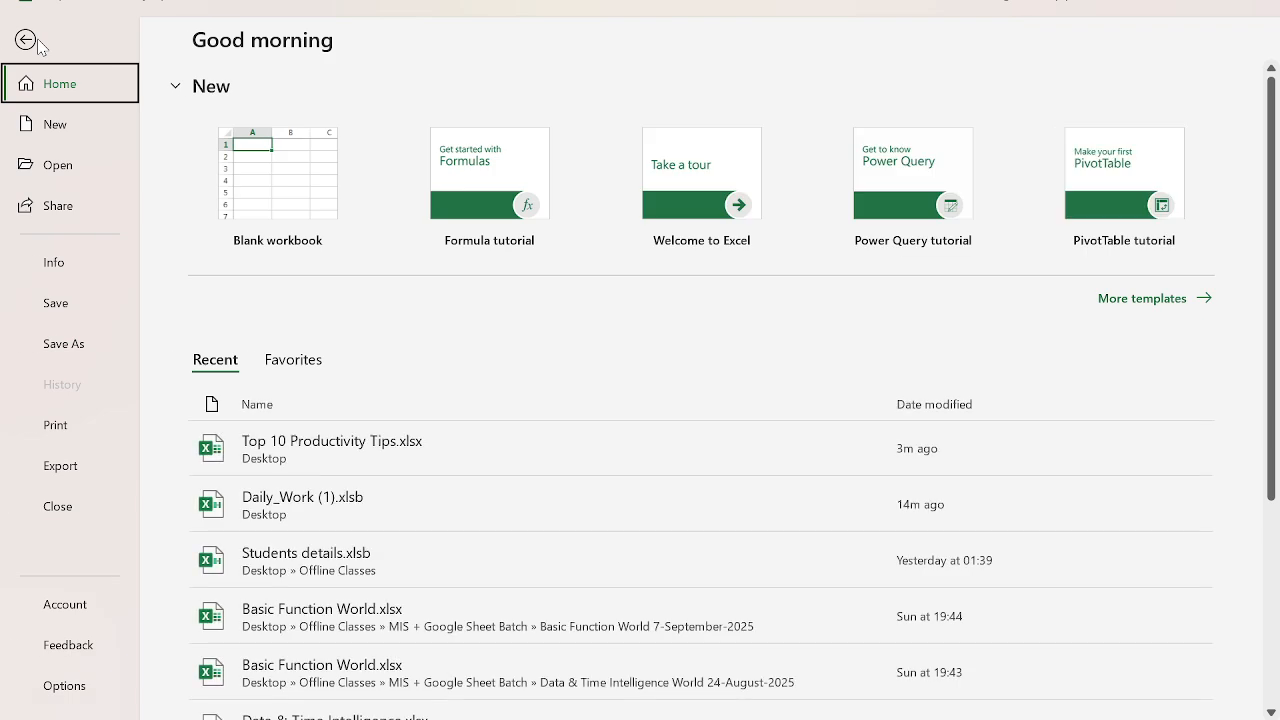
pyautogui.click(64, 686)
pyautogui.click(286, 110)
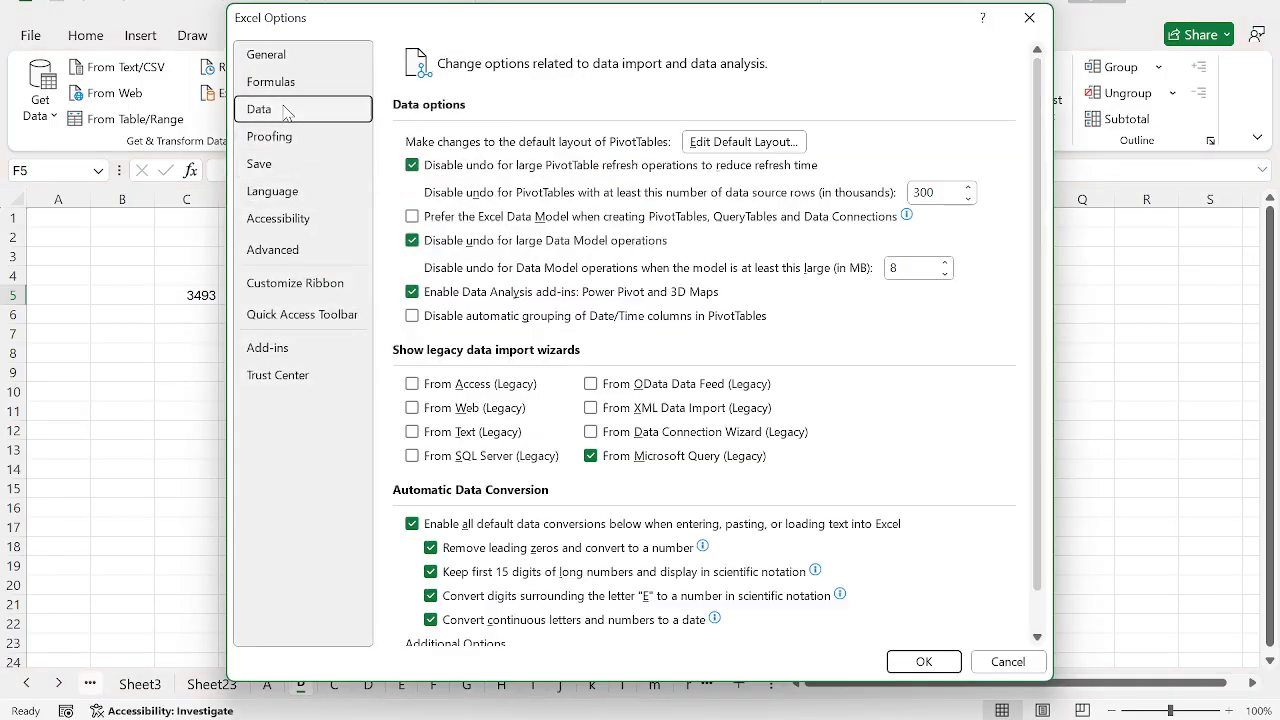
pyautogui.scroll(-2, 533, 543)
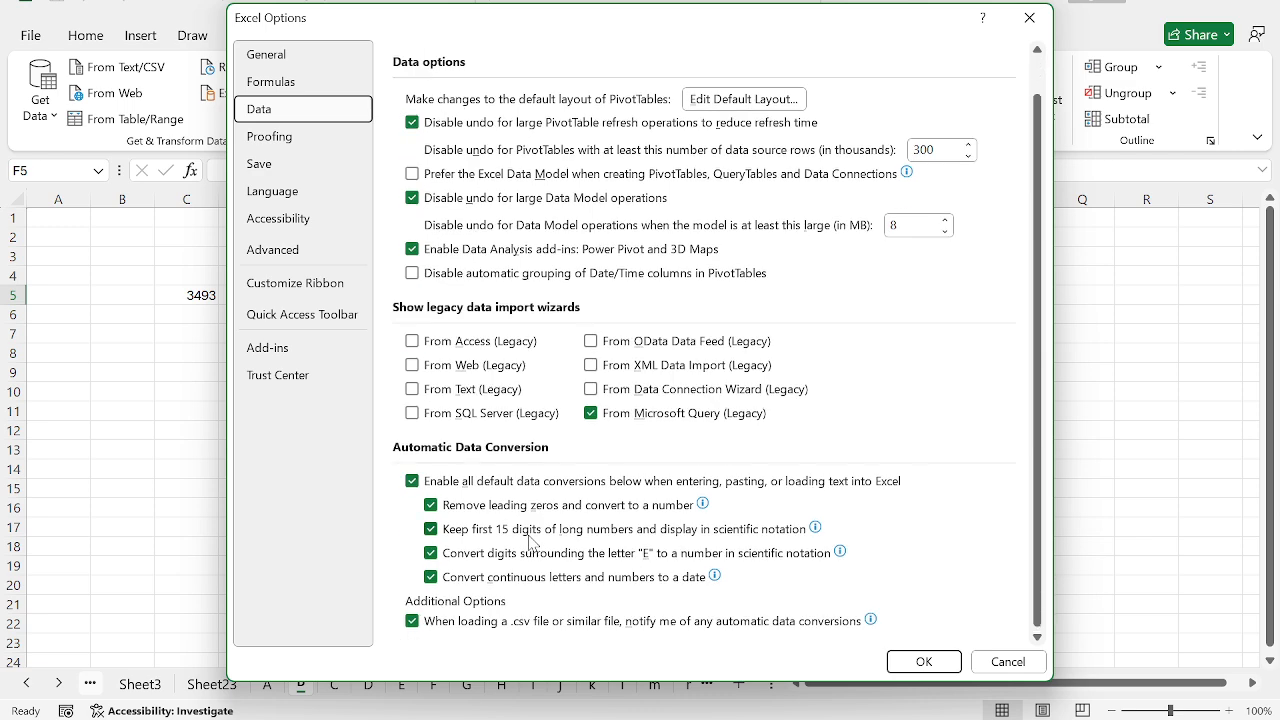
pyautogui.click(560, 505)
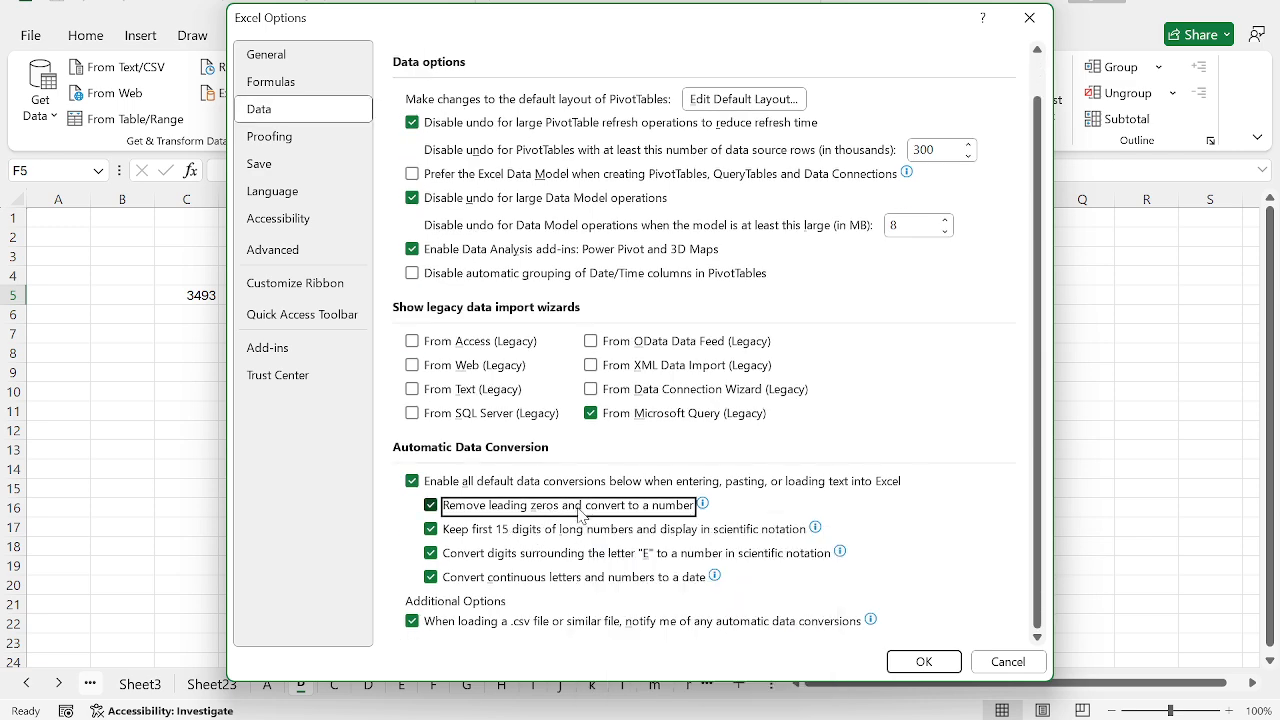
pyautogui.click(918, 661)
# Step: Enter 0111 in cell H4 and 0983 in cell H7 of sheet B
pyautogui.click(527, 272)
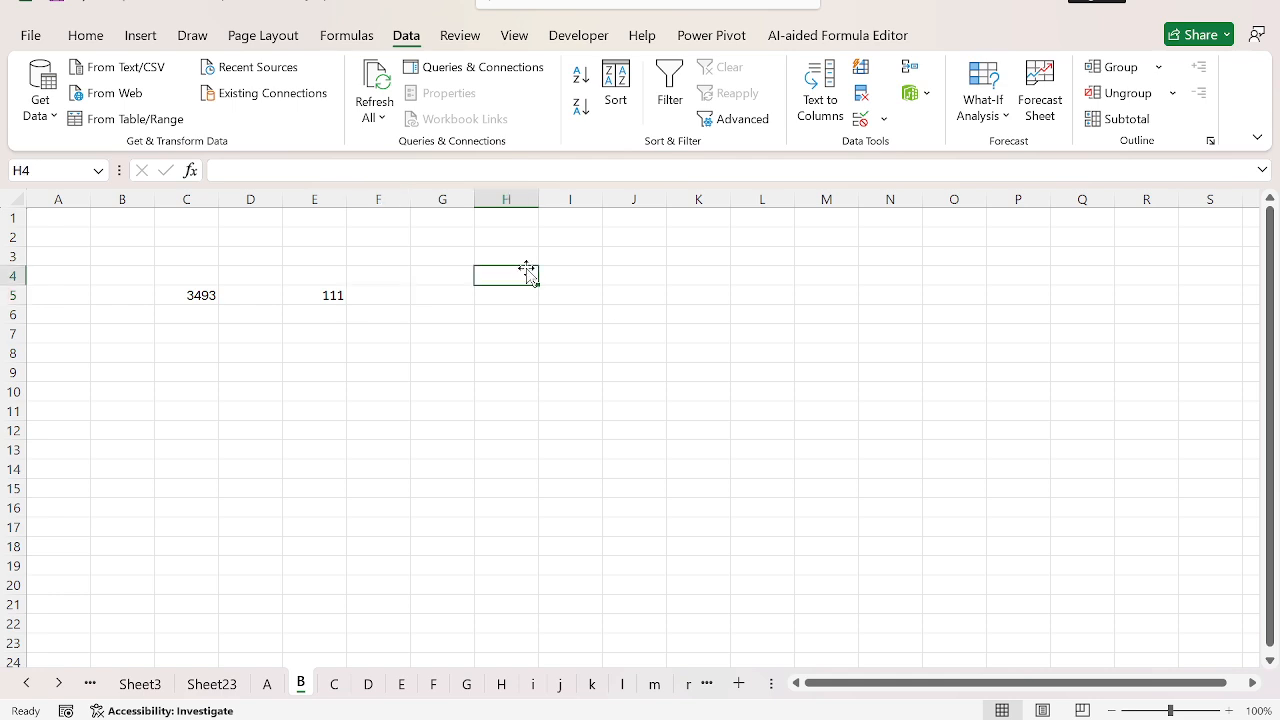
pyautogui.write('0111')
pyautogui.press('Return')
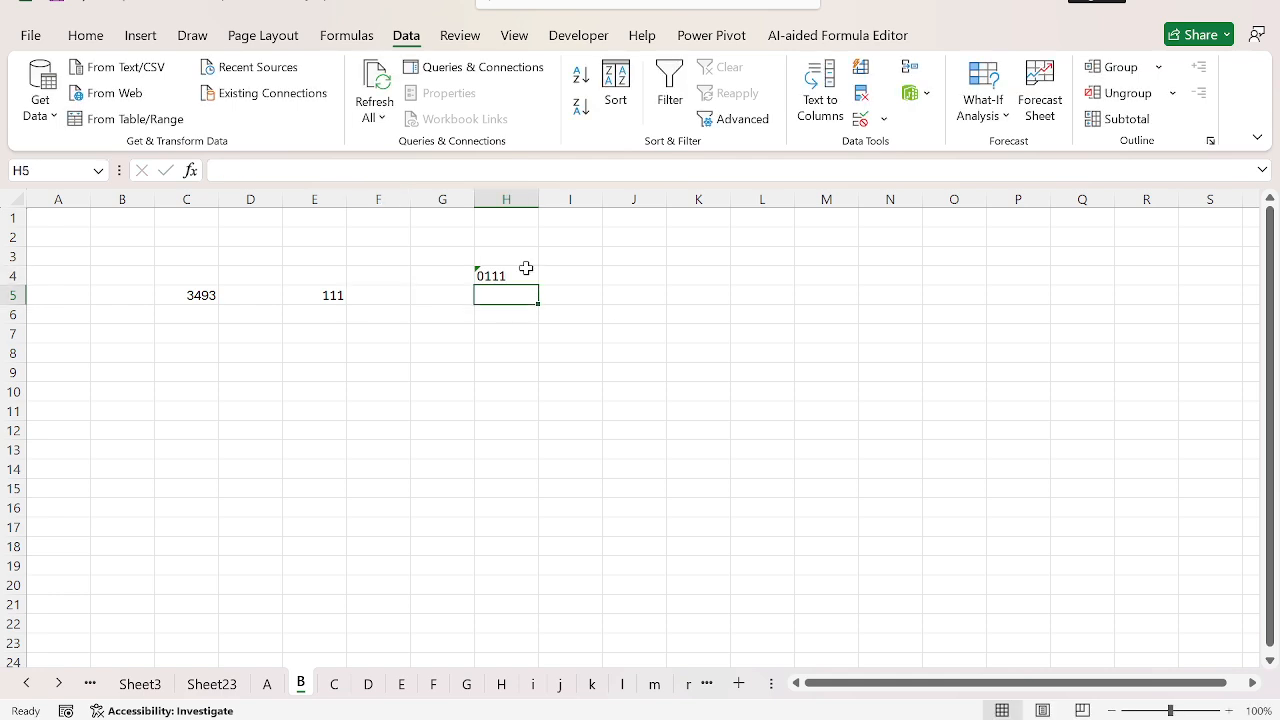
pyautogui.press('Down')
pyautogui.press('Down')
pyautogui.write('0983')
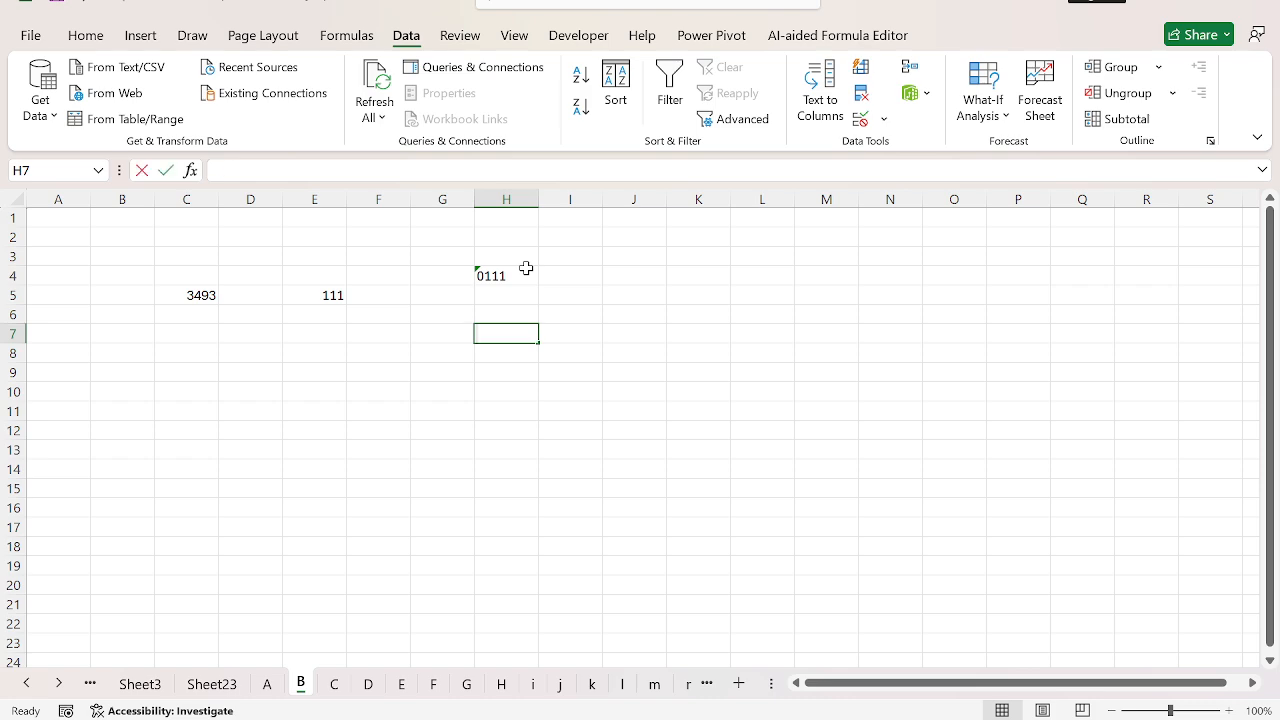
pyautogui.press('Return')
# Step: Enter 032879 in cell J8 and return to cell A1
pyautogui.press('Right')
pyautogui.press('Right')
pyautogui.write('032879')
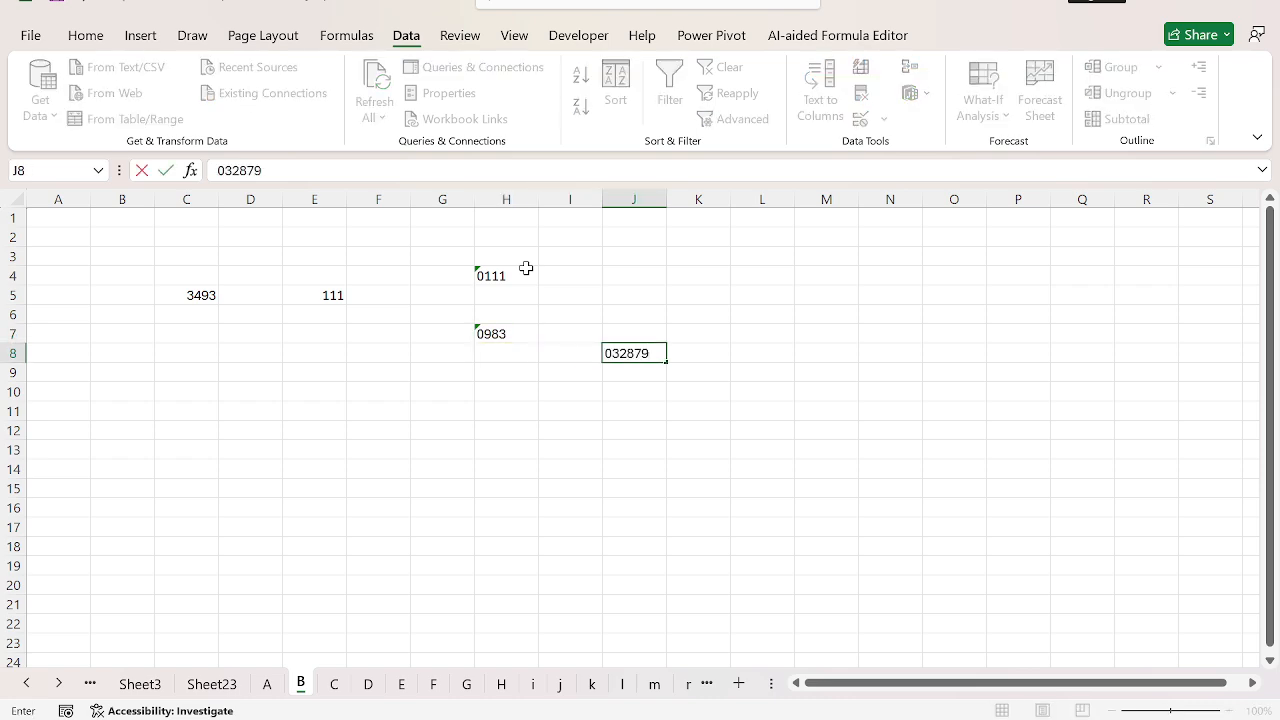
pyautogui.press('Return')
pyautogui.hotkey('ctrl', 'Home')
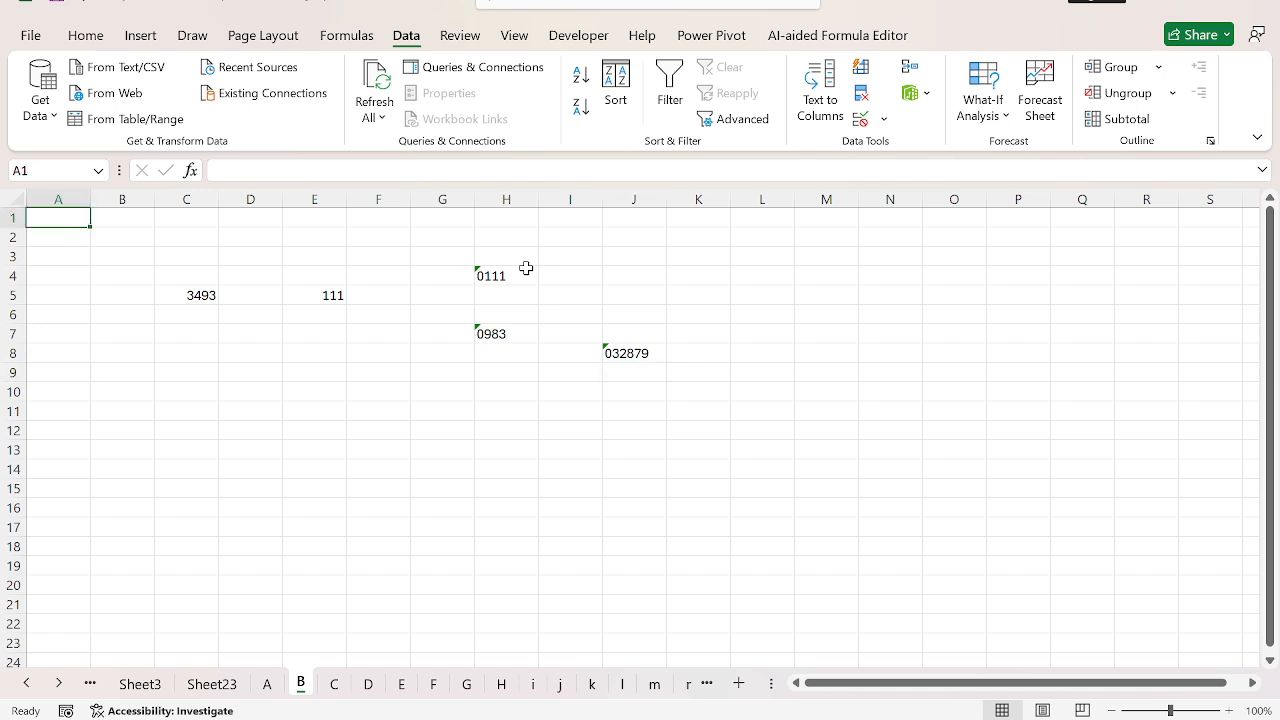